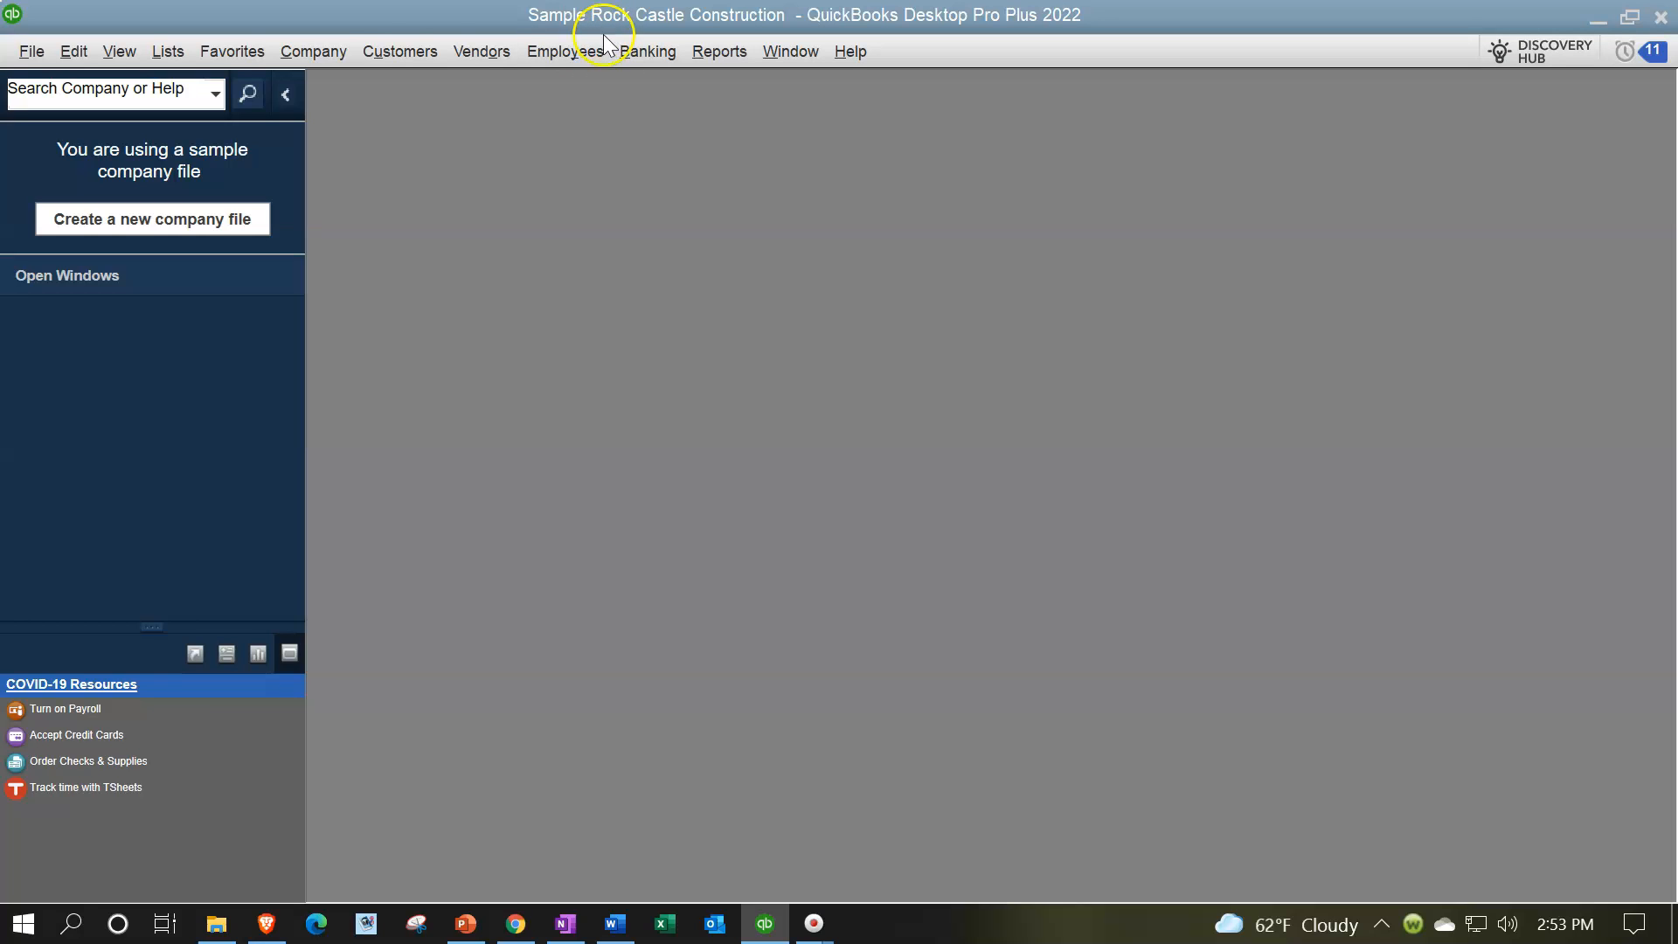
Step: Show the Open Window List, then open the company Home Page and maximize its window
left_click(129, 46)
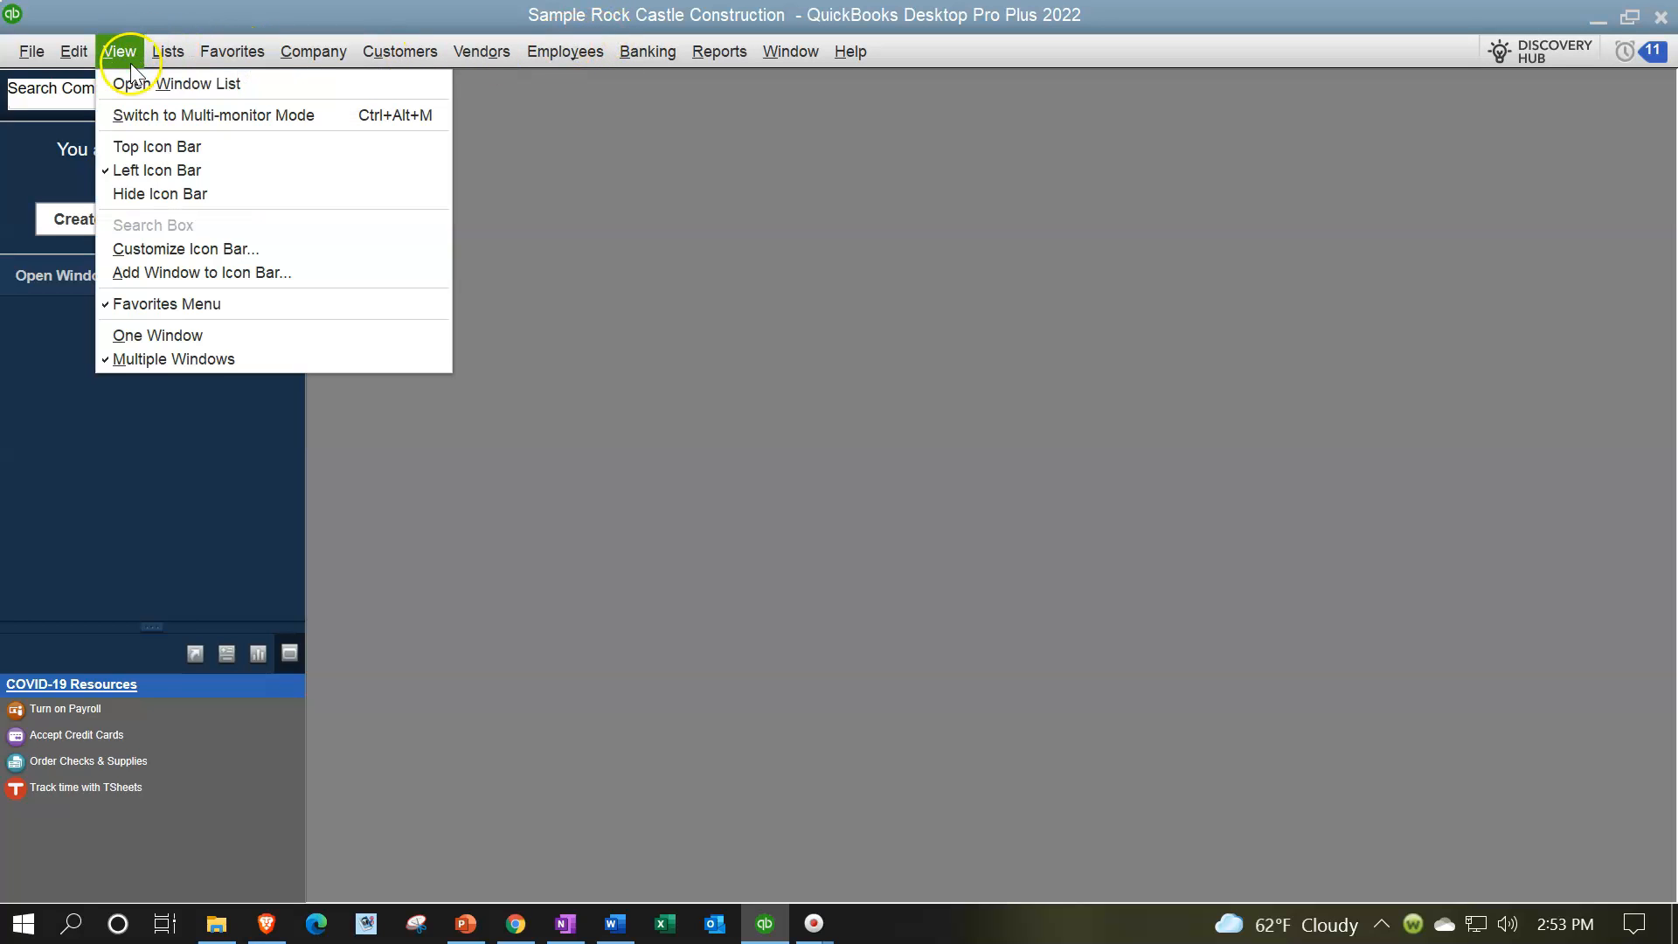
left_click(135, 83)
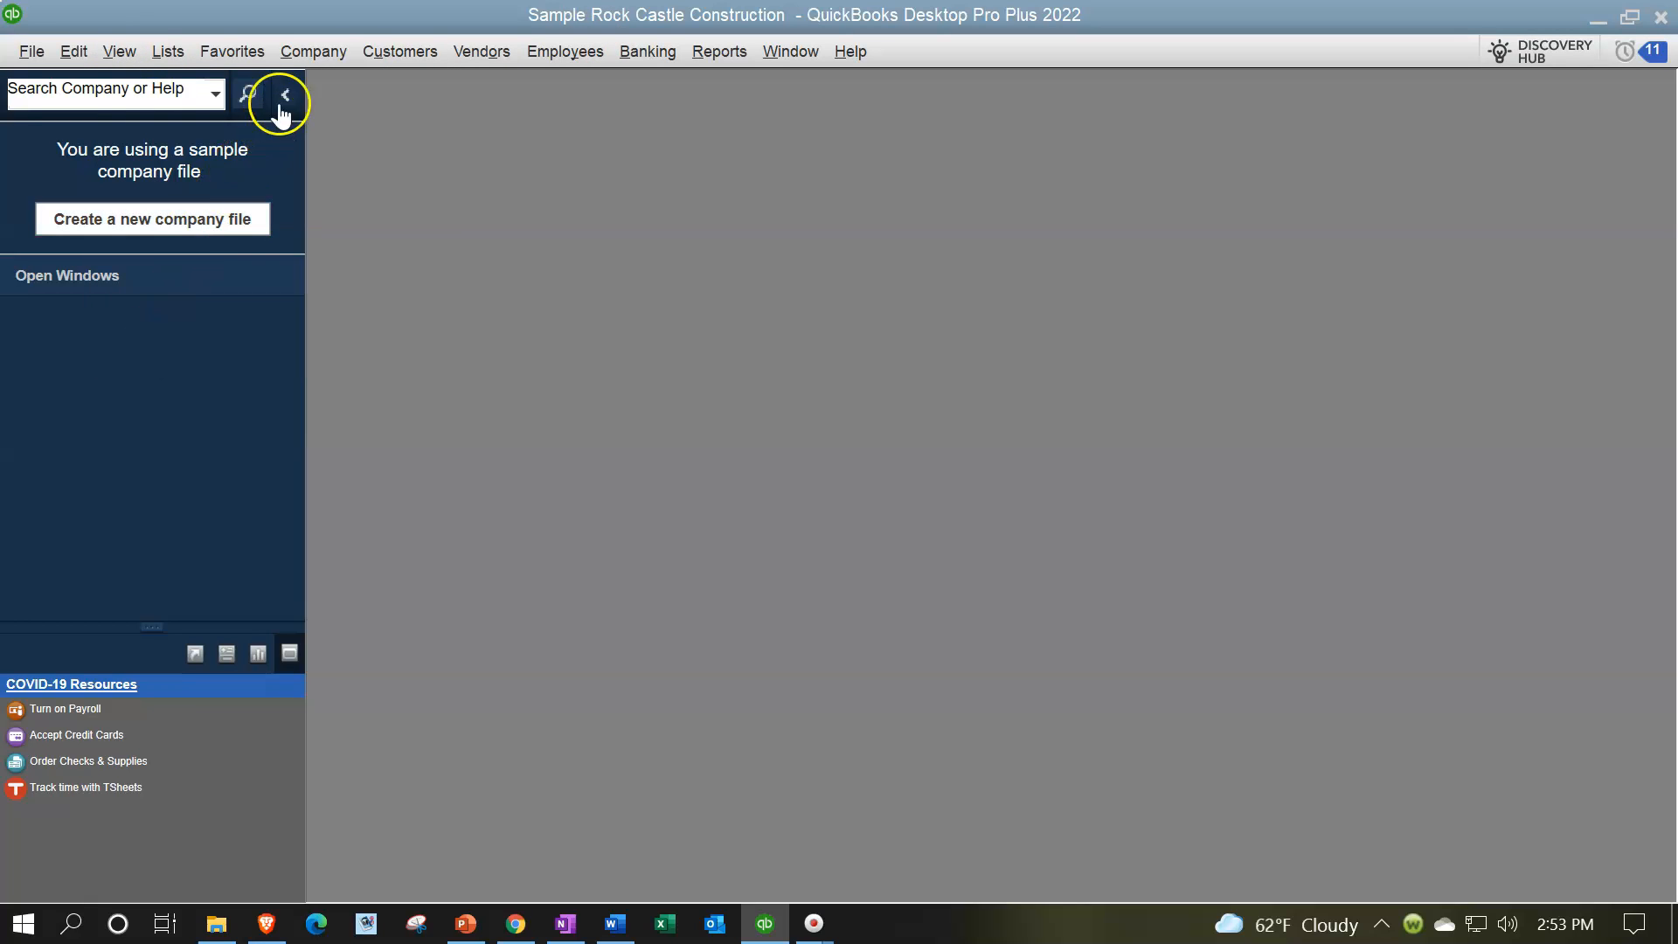
left_click(306, 54)
left_click(308, 74)
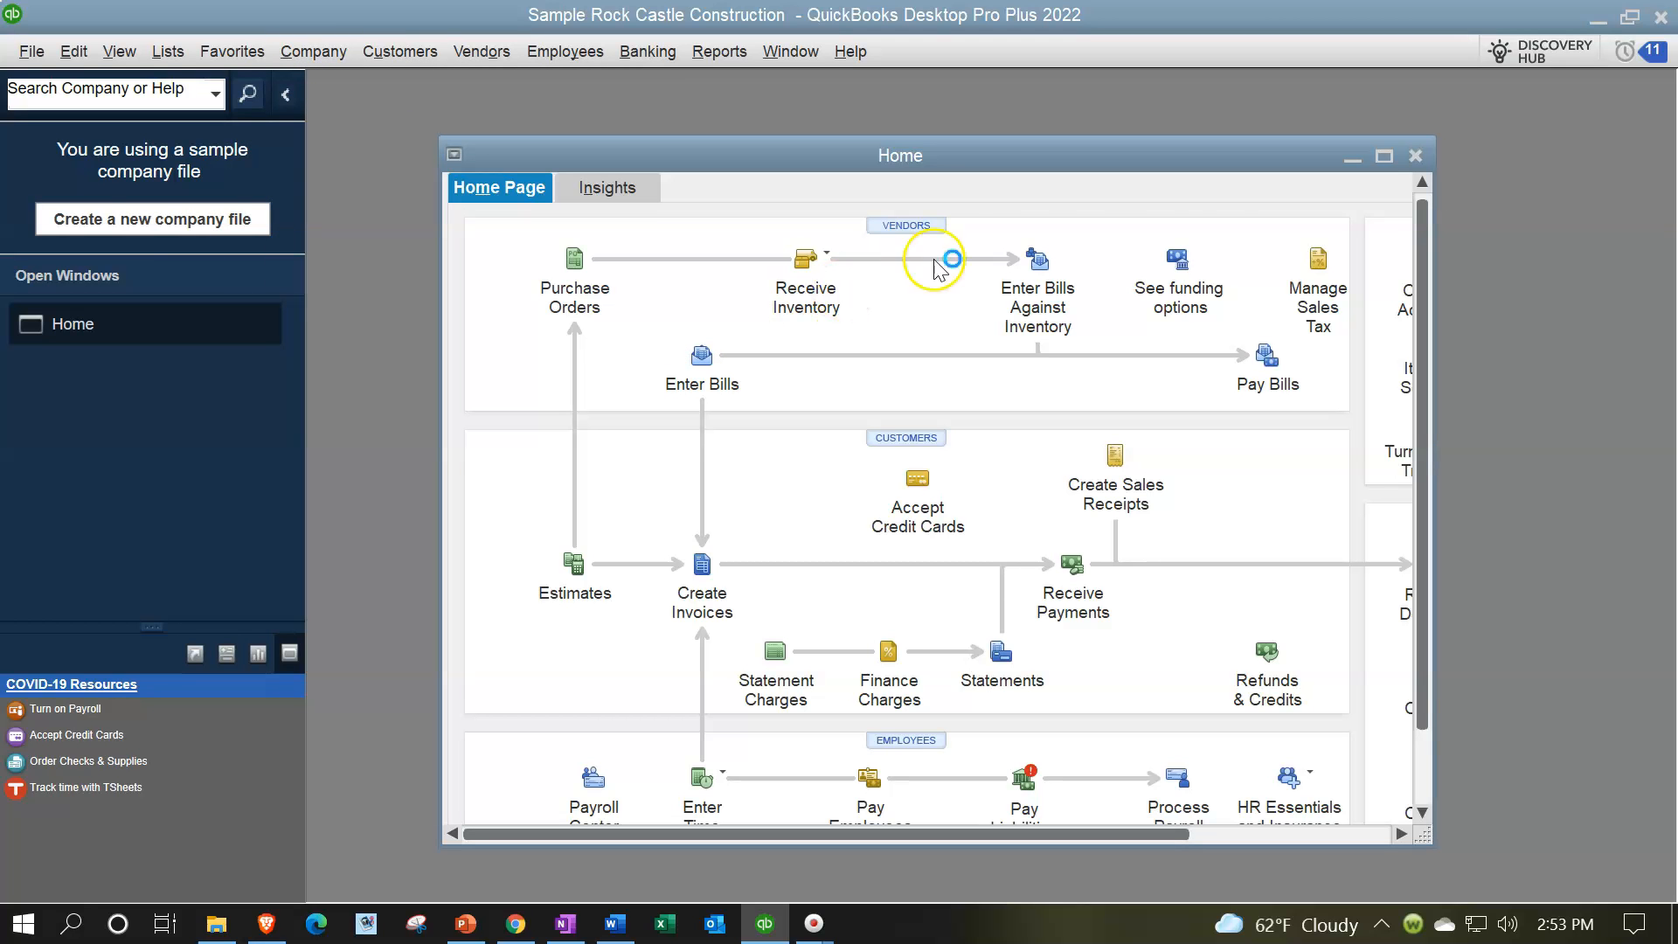
left_click(1384, 157)
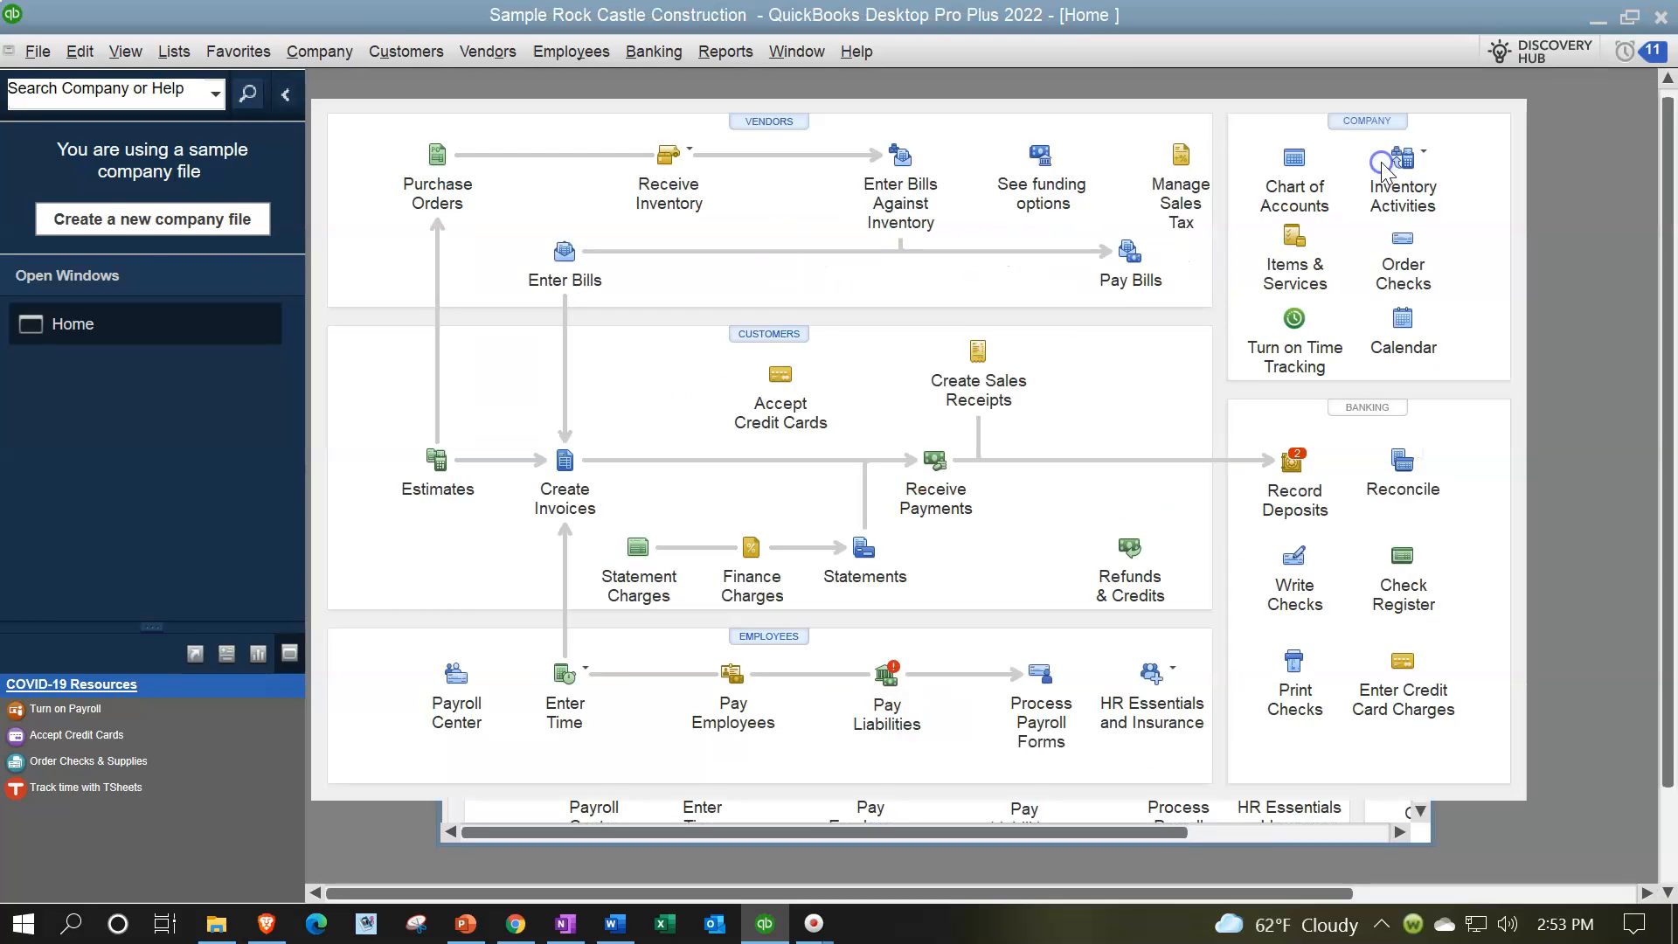
Step: Open the Balance Sheet Standard report from the Company & Financial reports
left_click(728, 52)
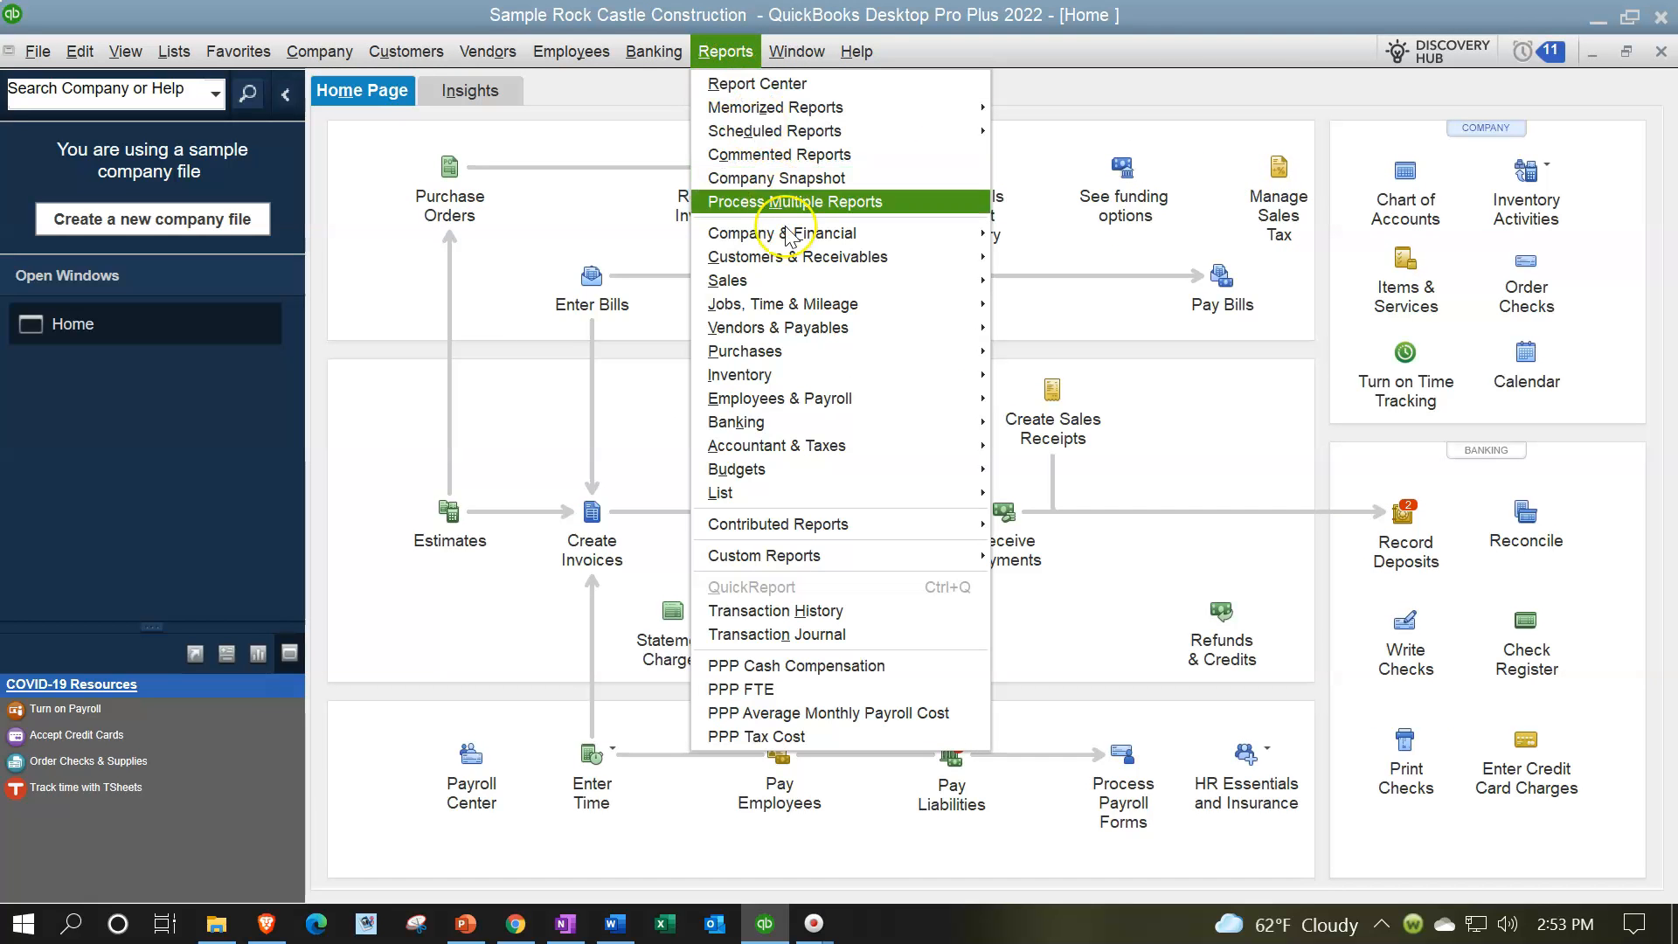
mouse_move(789, 233)
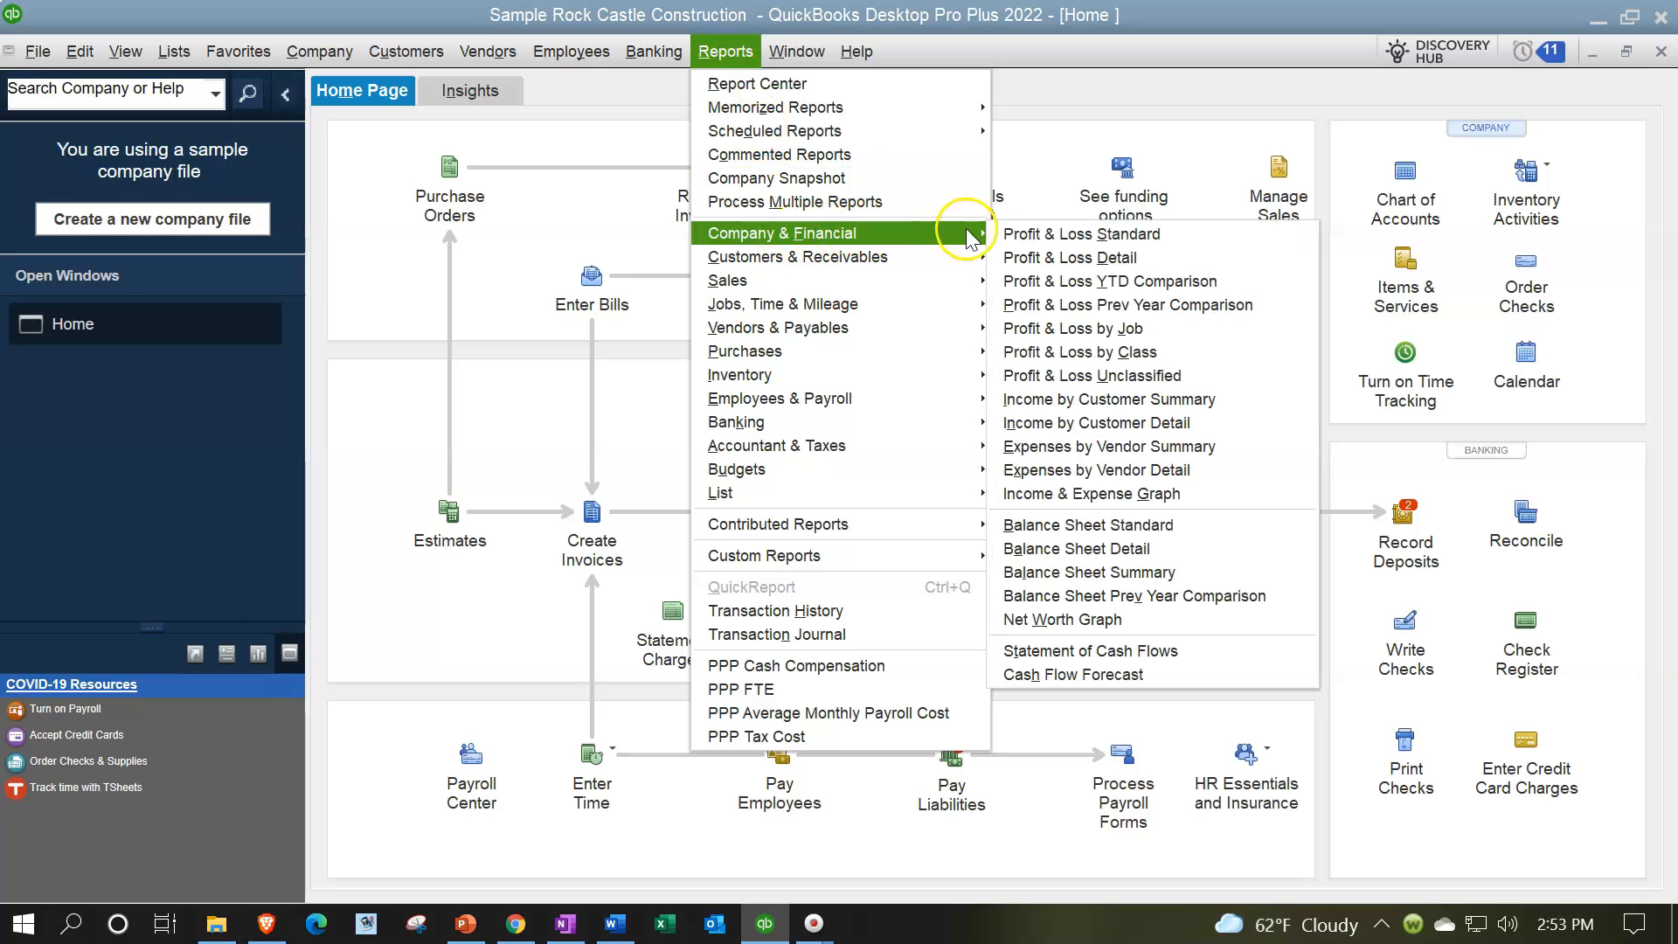
left_click(1096, 530)
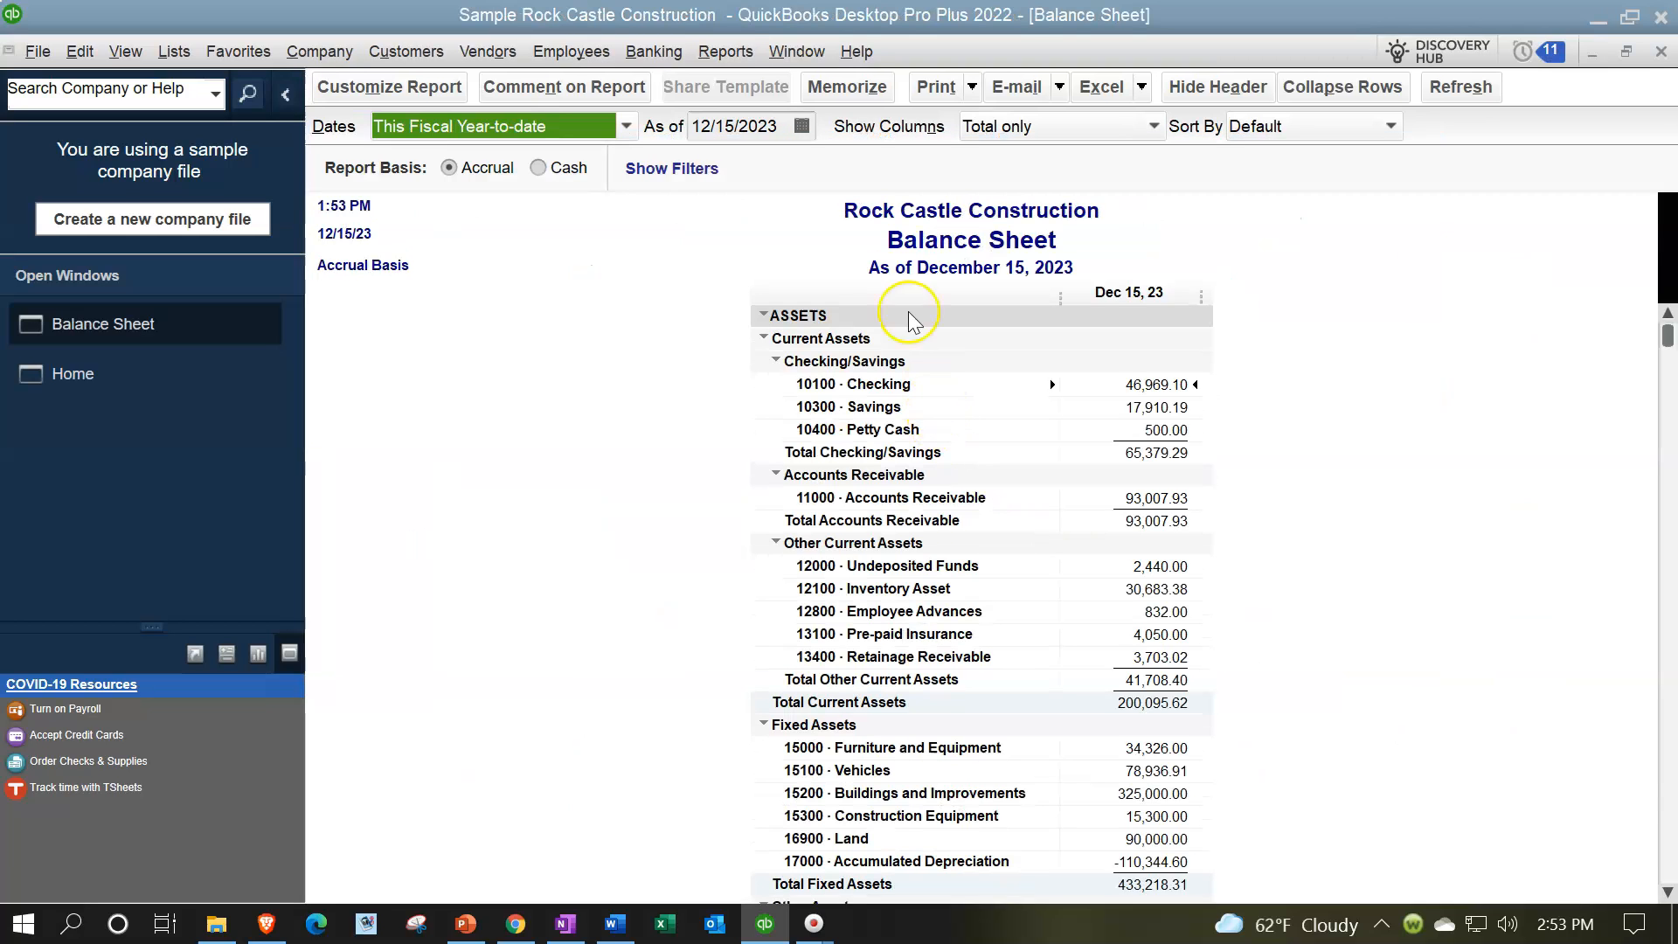
Step: Open the Profit & Loss Standard report and set its date range from 01/01/2023 to 12/15/2023
left_click(736, 60)
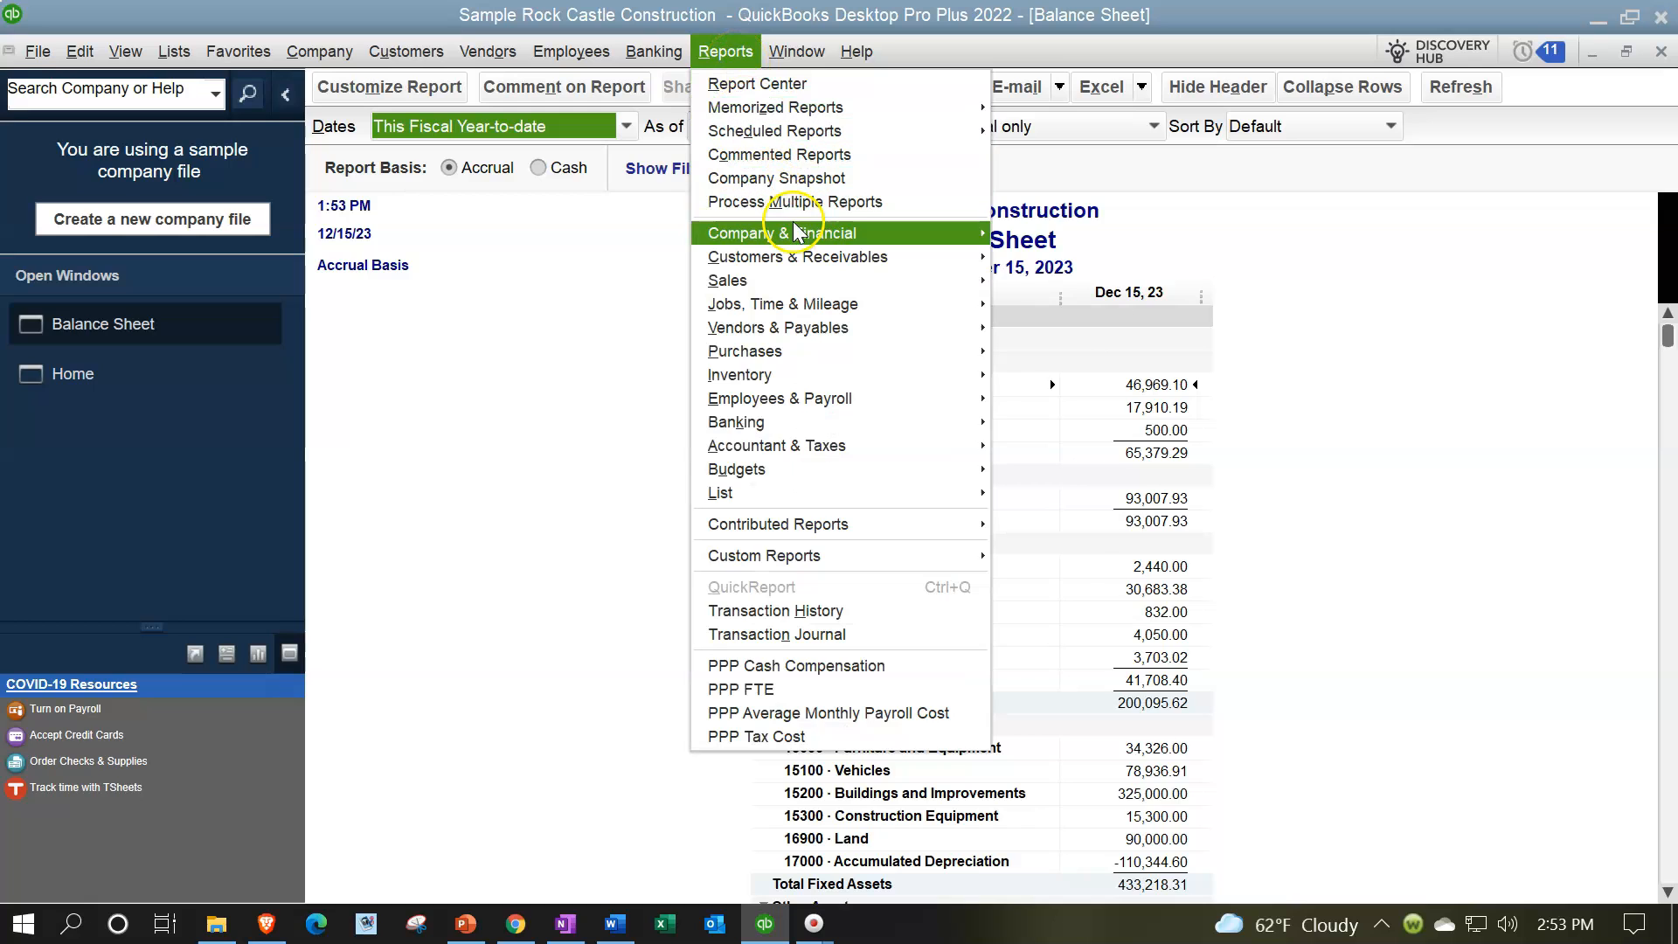
mouse_move(797, 232)
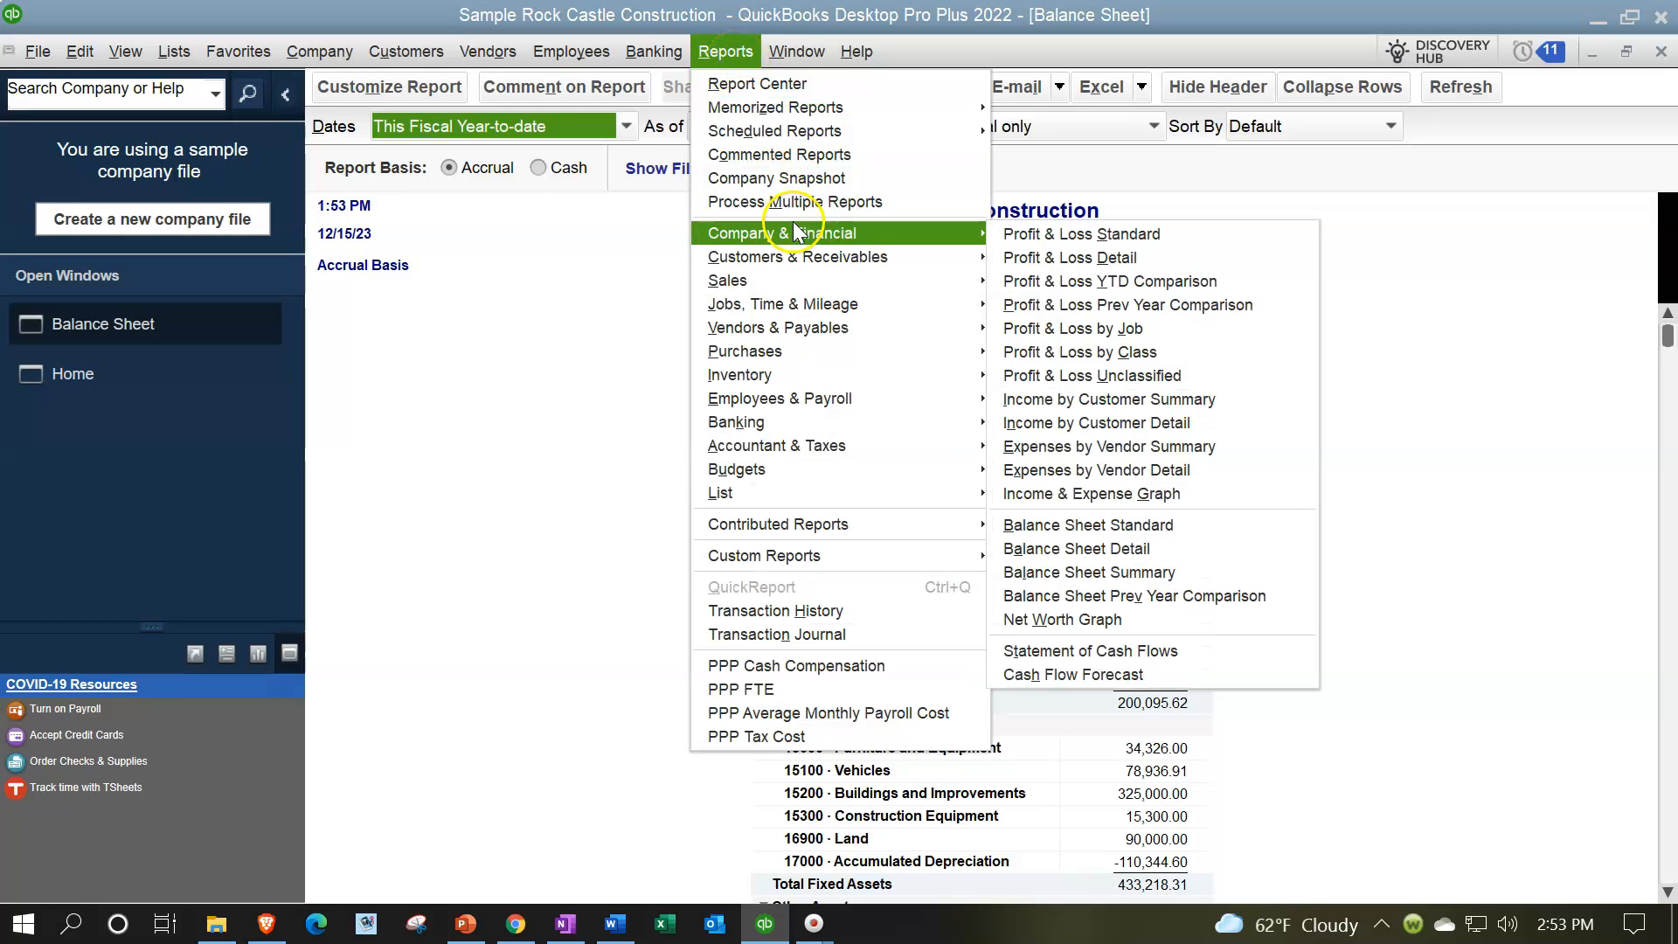
left_click(1026, 237)
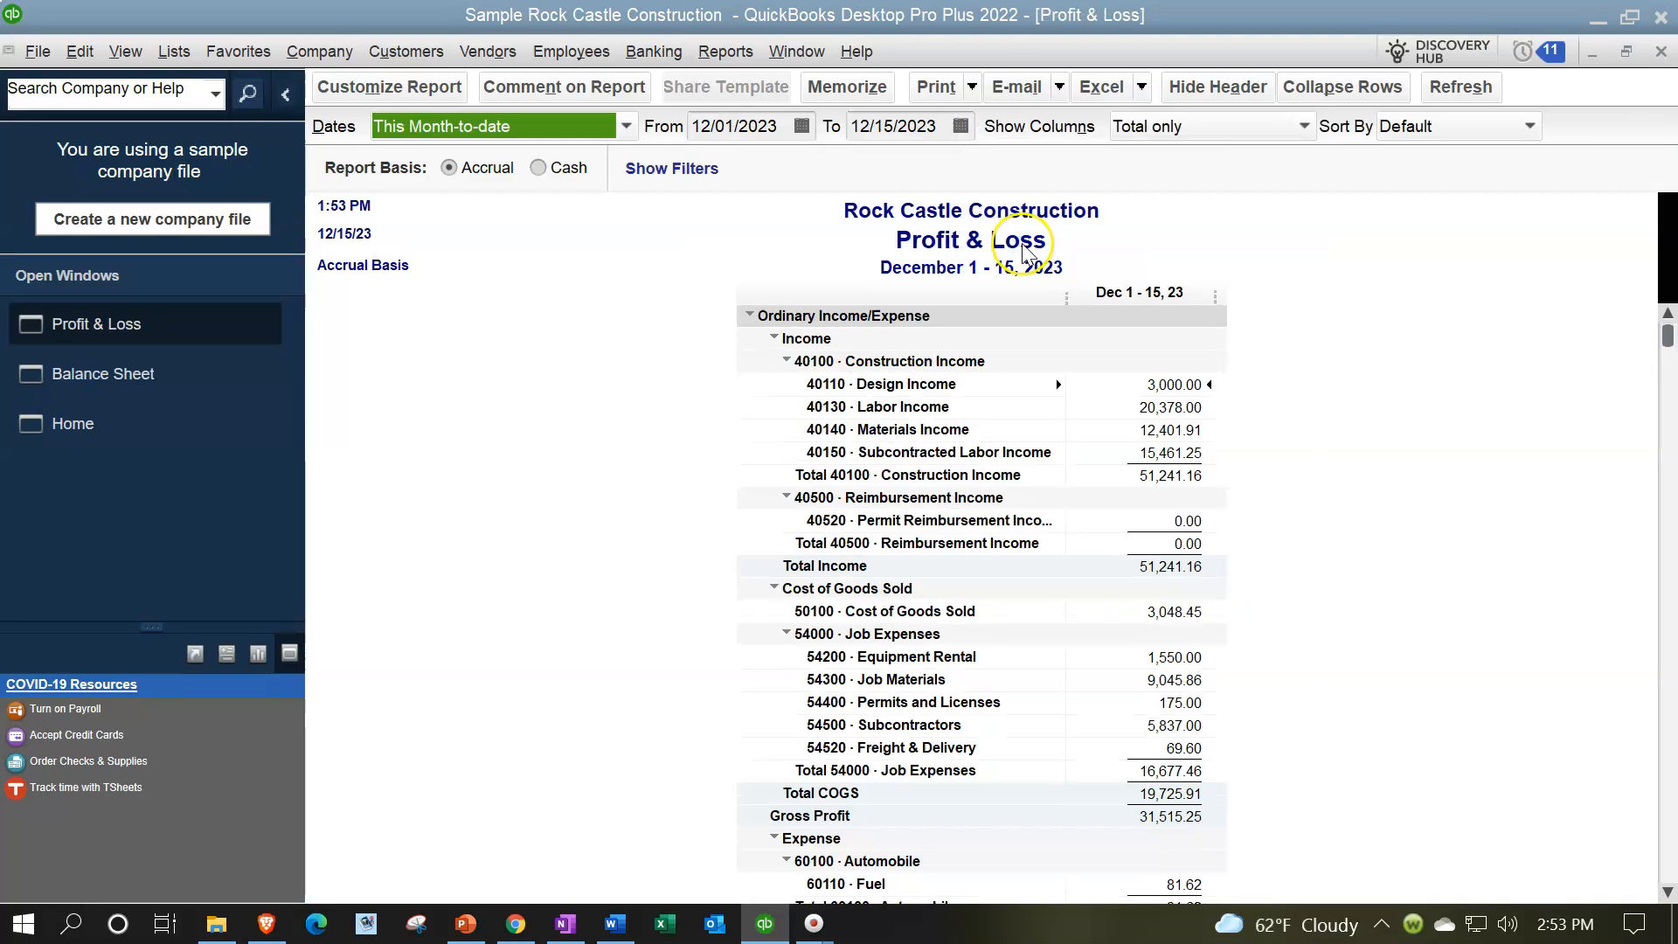
left_click(709, 126)
key("BackSpace")
key("Tab")
key("Tab")
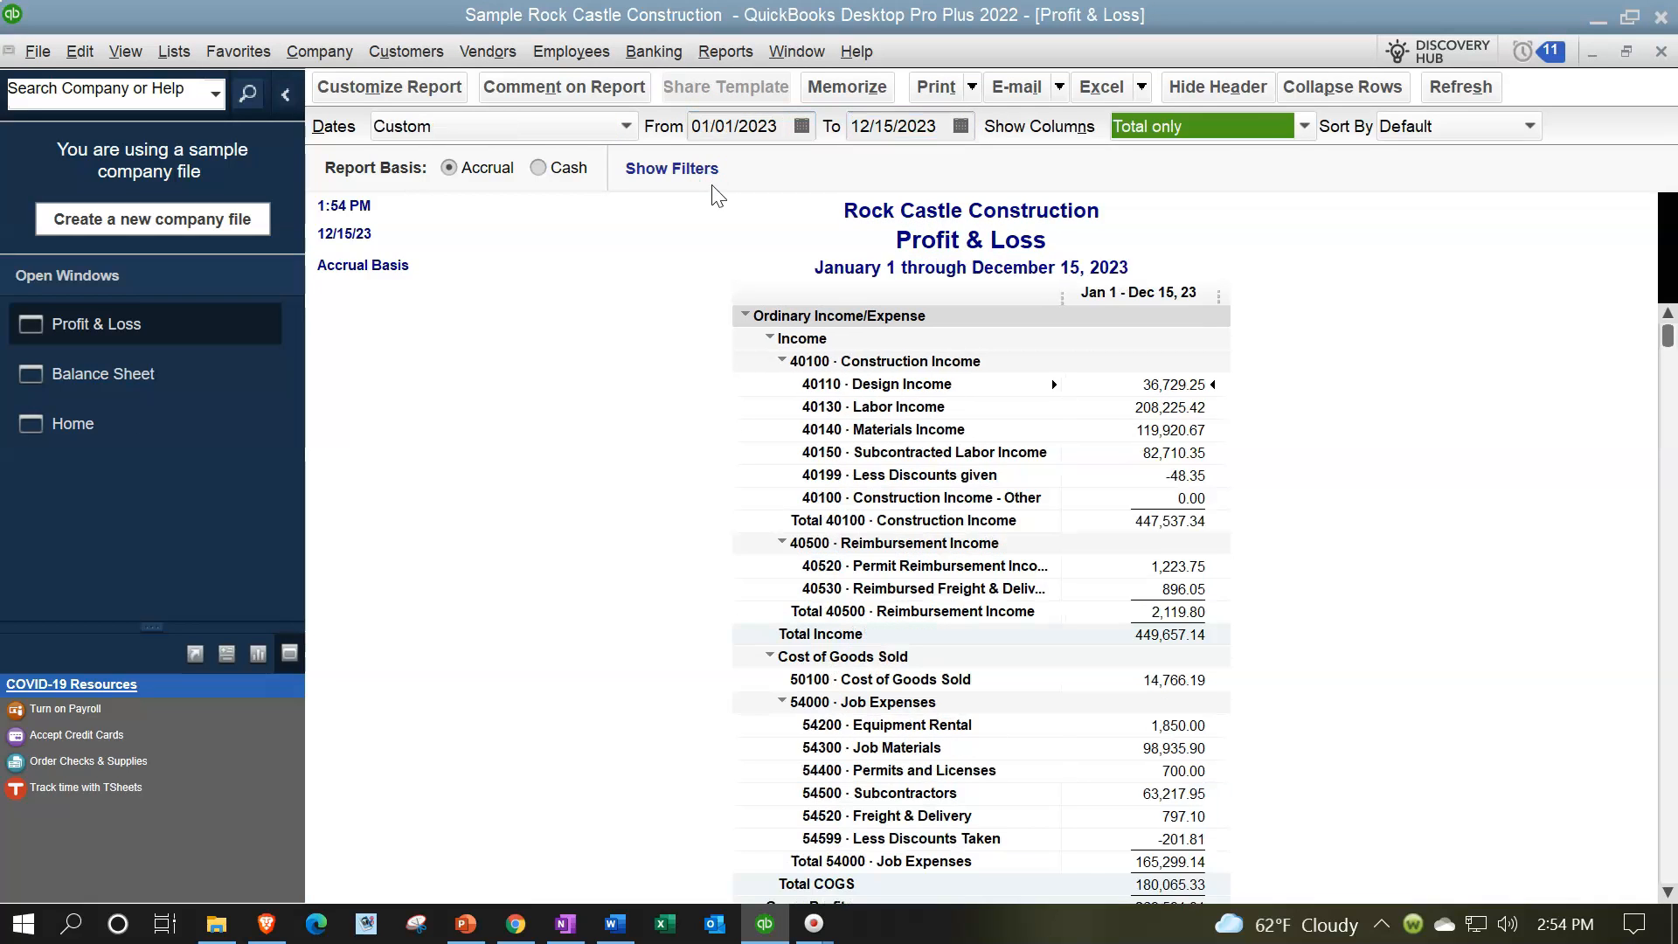
key("Tab")
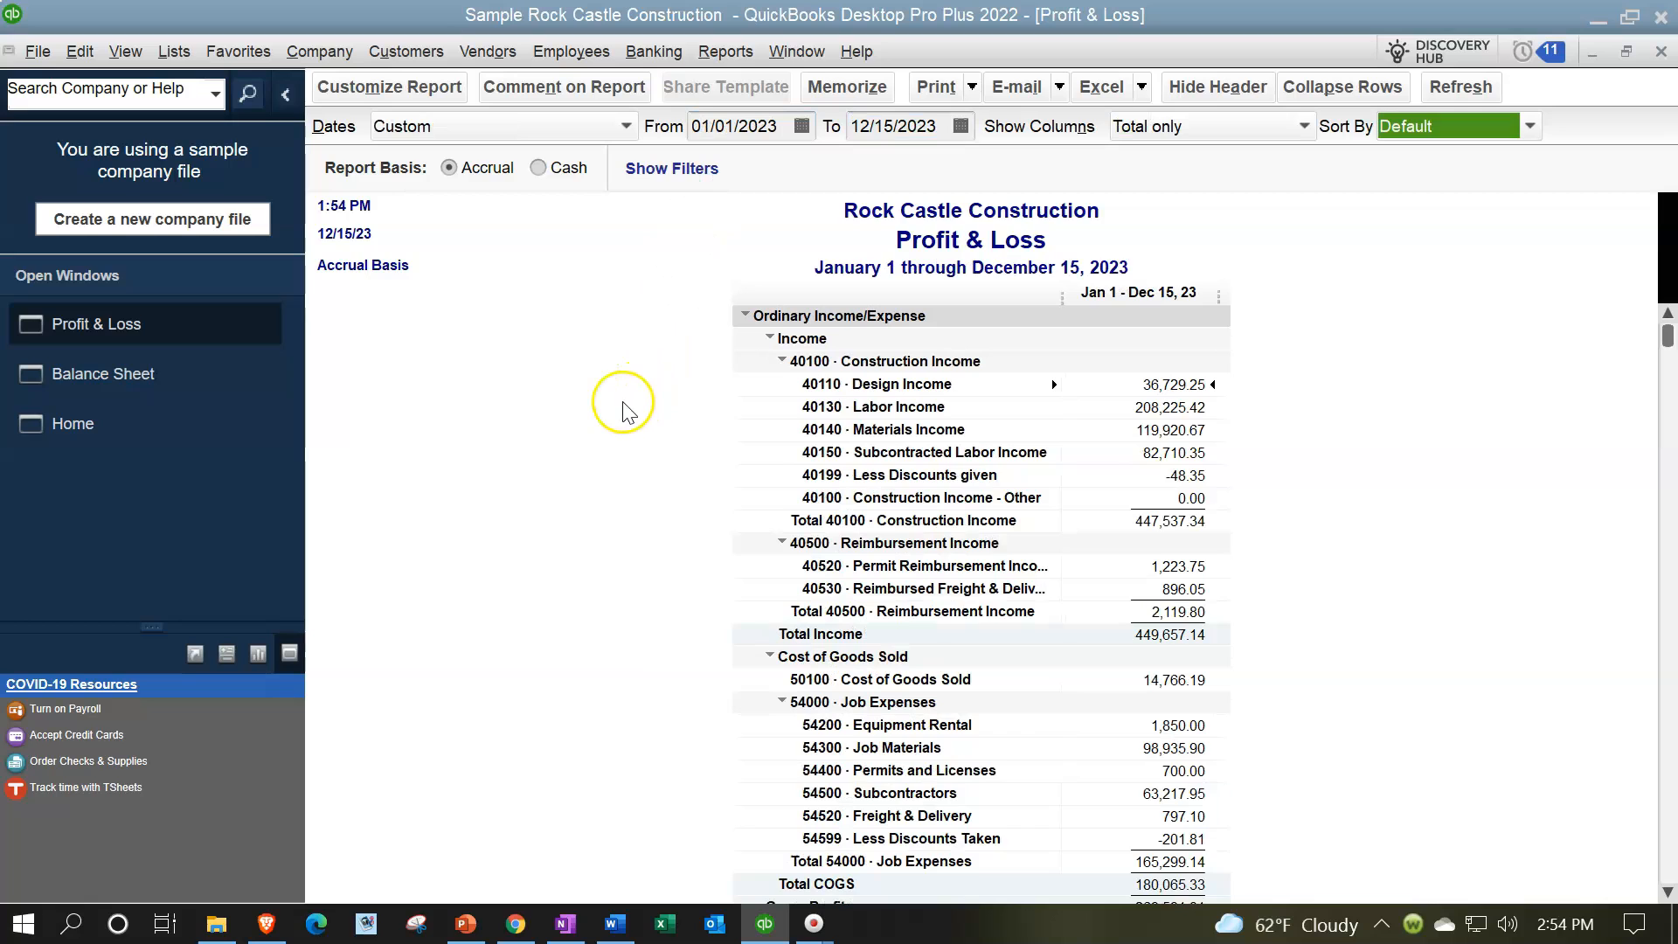
Step: Return to the Home Page and collapse the side icon bar to widen the workflow view
left_click(102, 441)
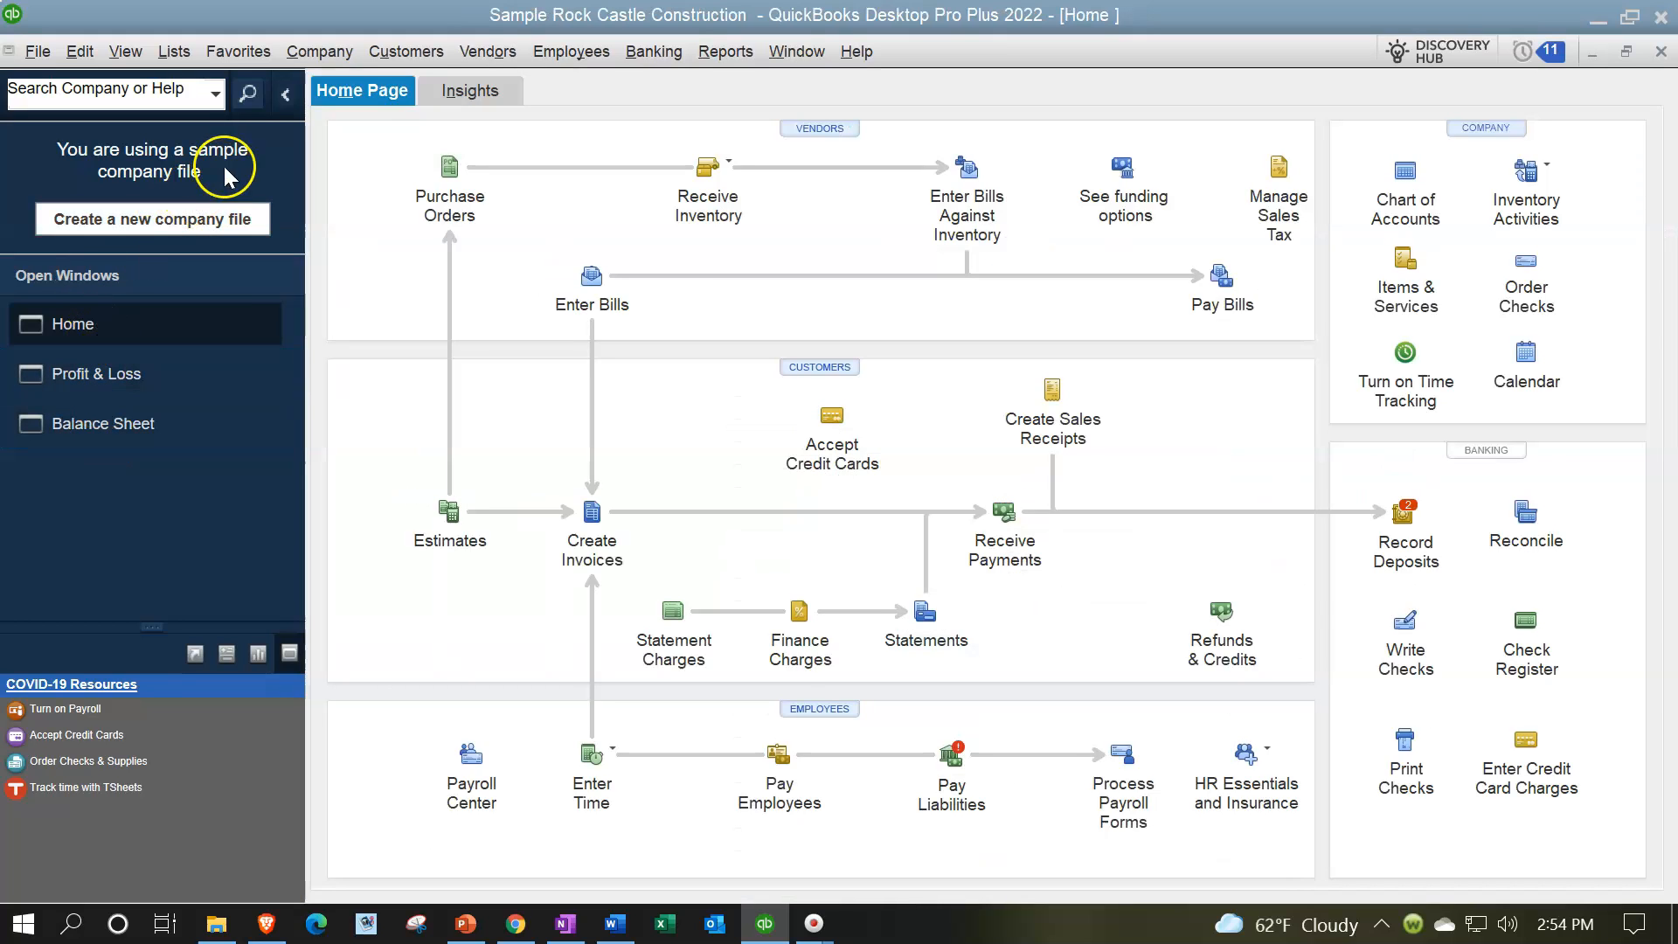
left_click(292, 94)
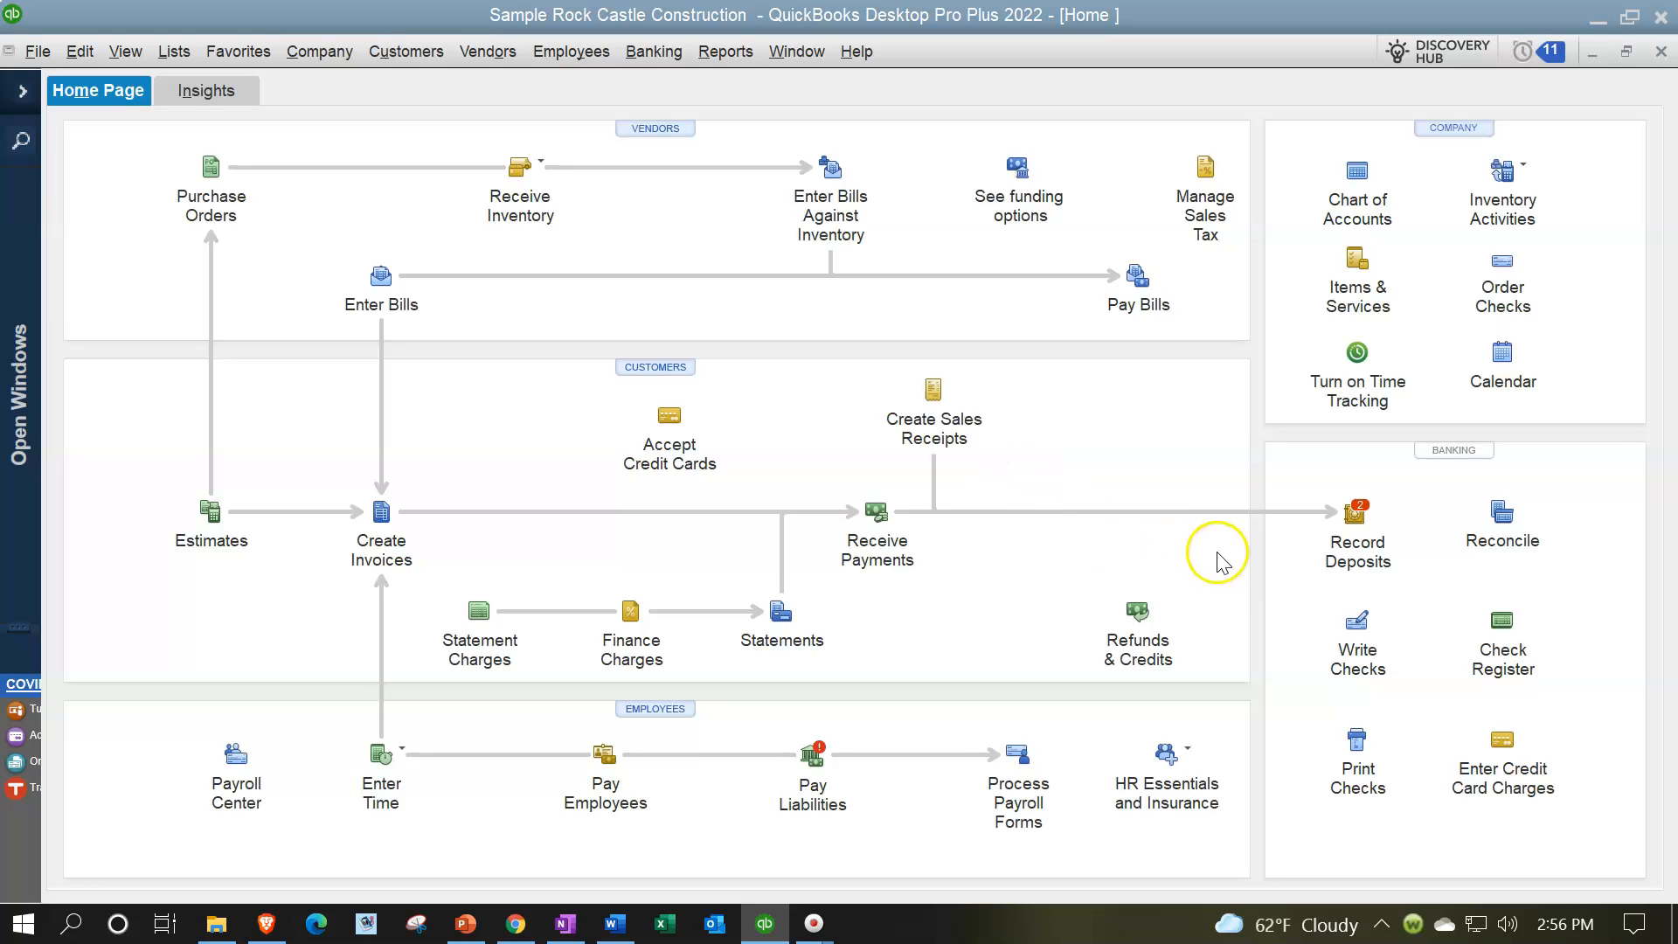
left_click(1339, 543)
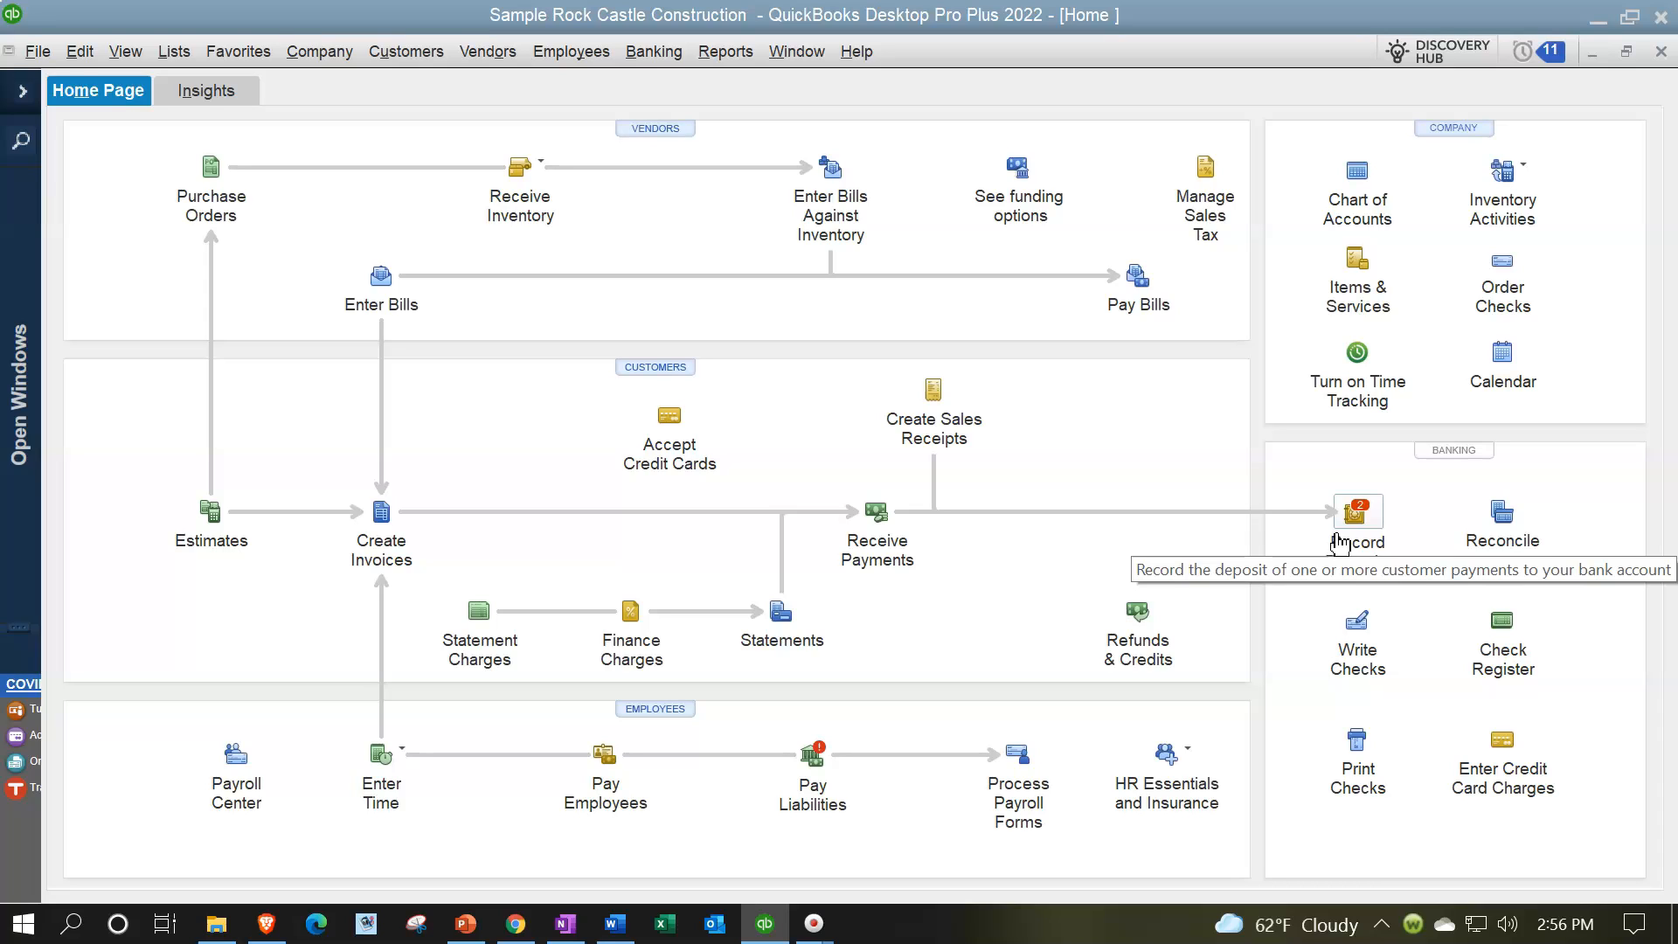
left_click(1314, 533)
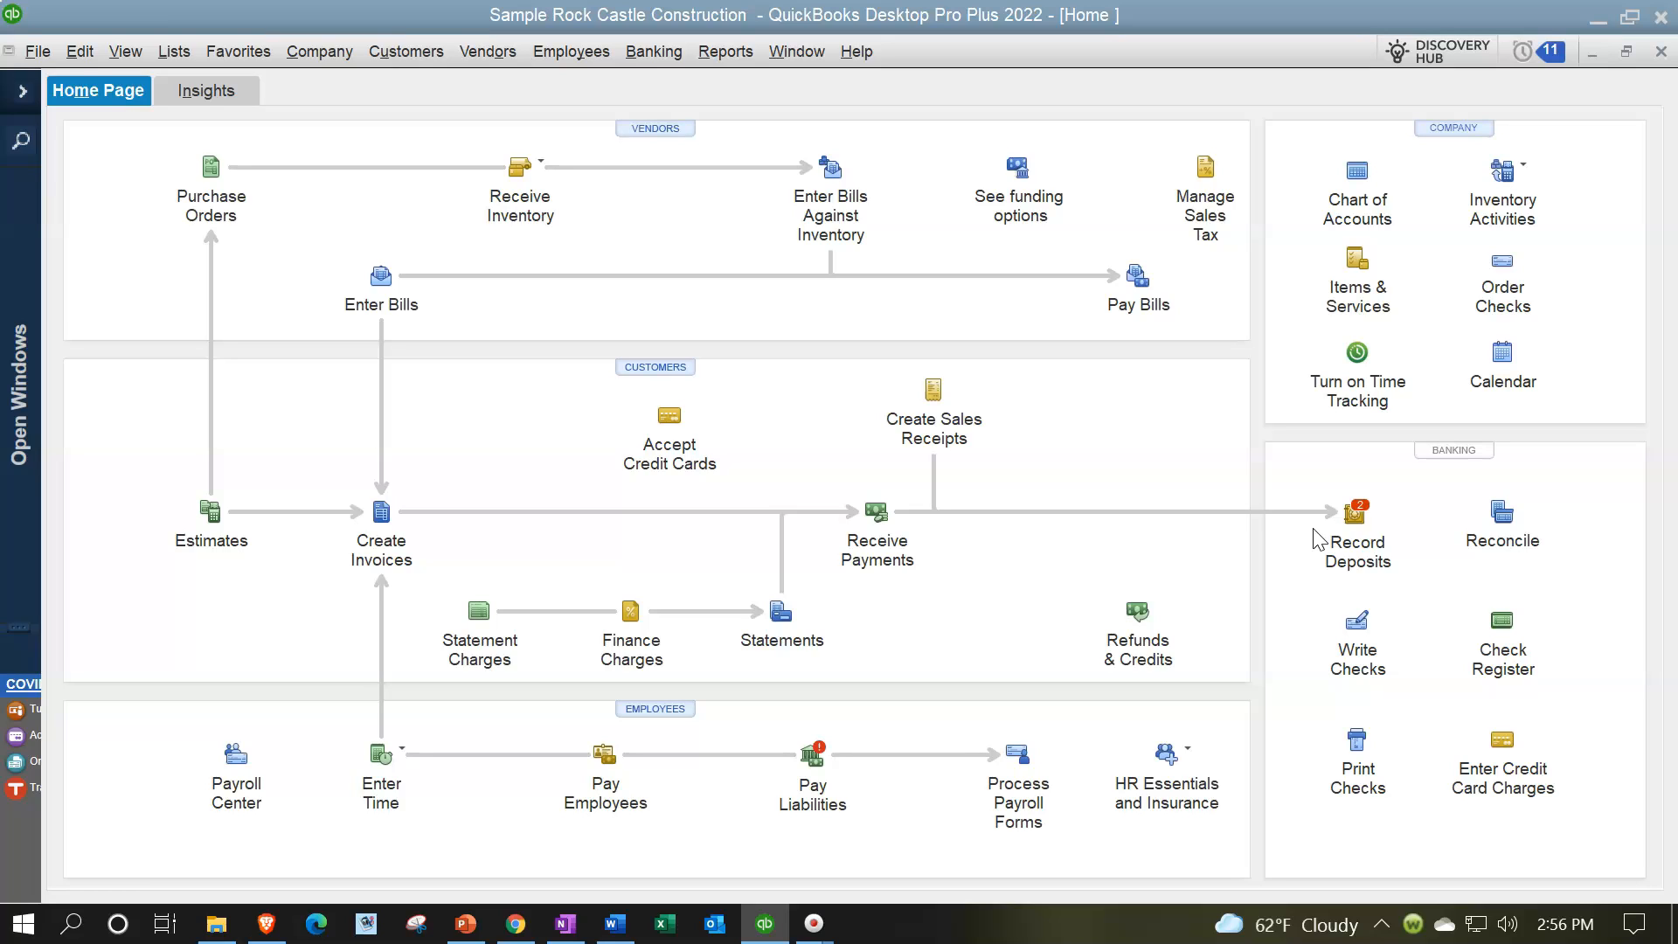
Step: Open a blank sales receipt form from the customer workflow on the Home Page
left_click(1058, 464)
left_click(960, 429)
left_click(914, 427)
left_click(920, 431)
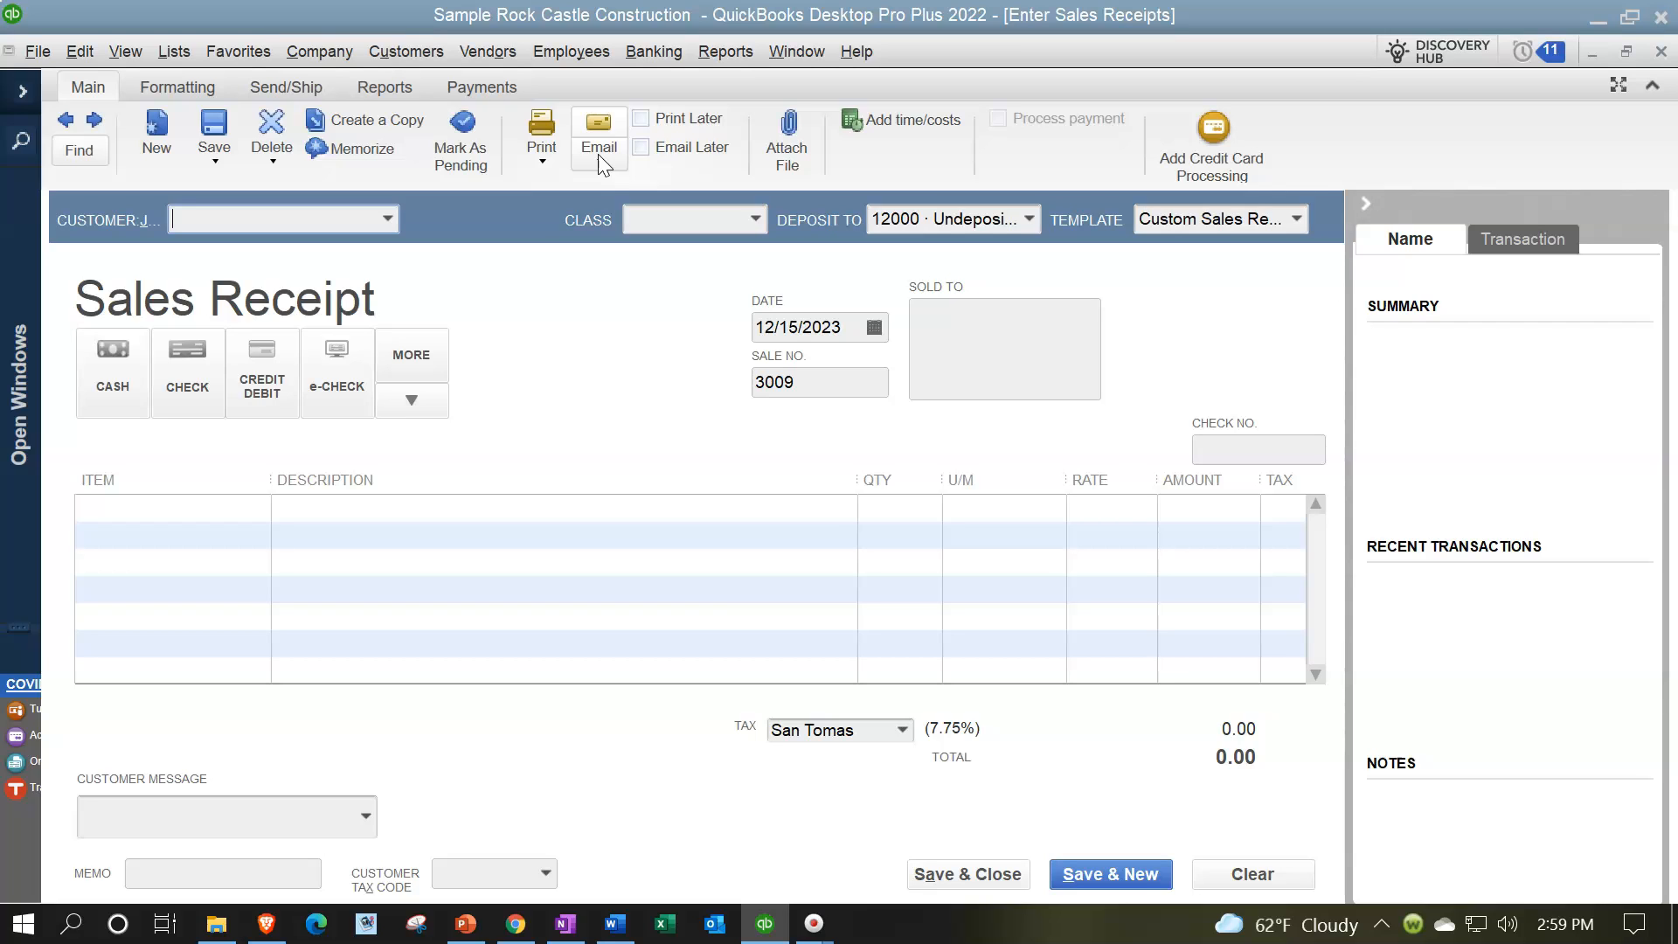
left_click(780, 172)
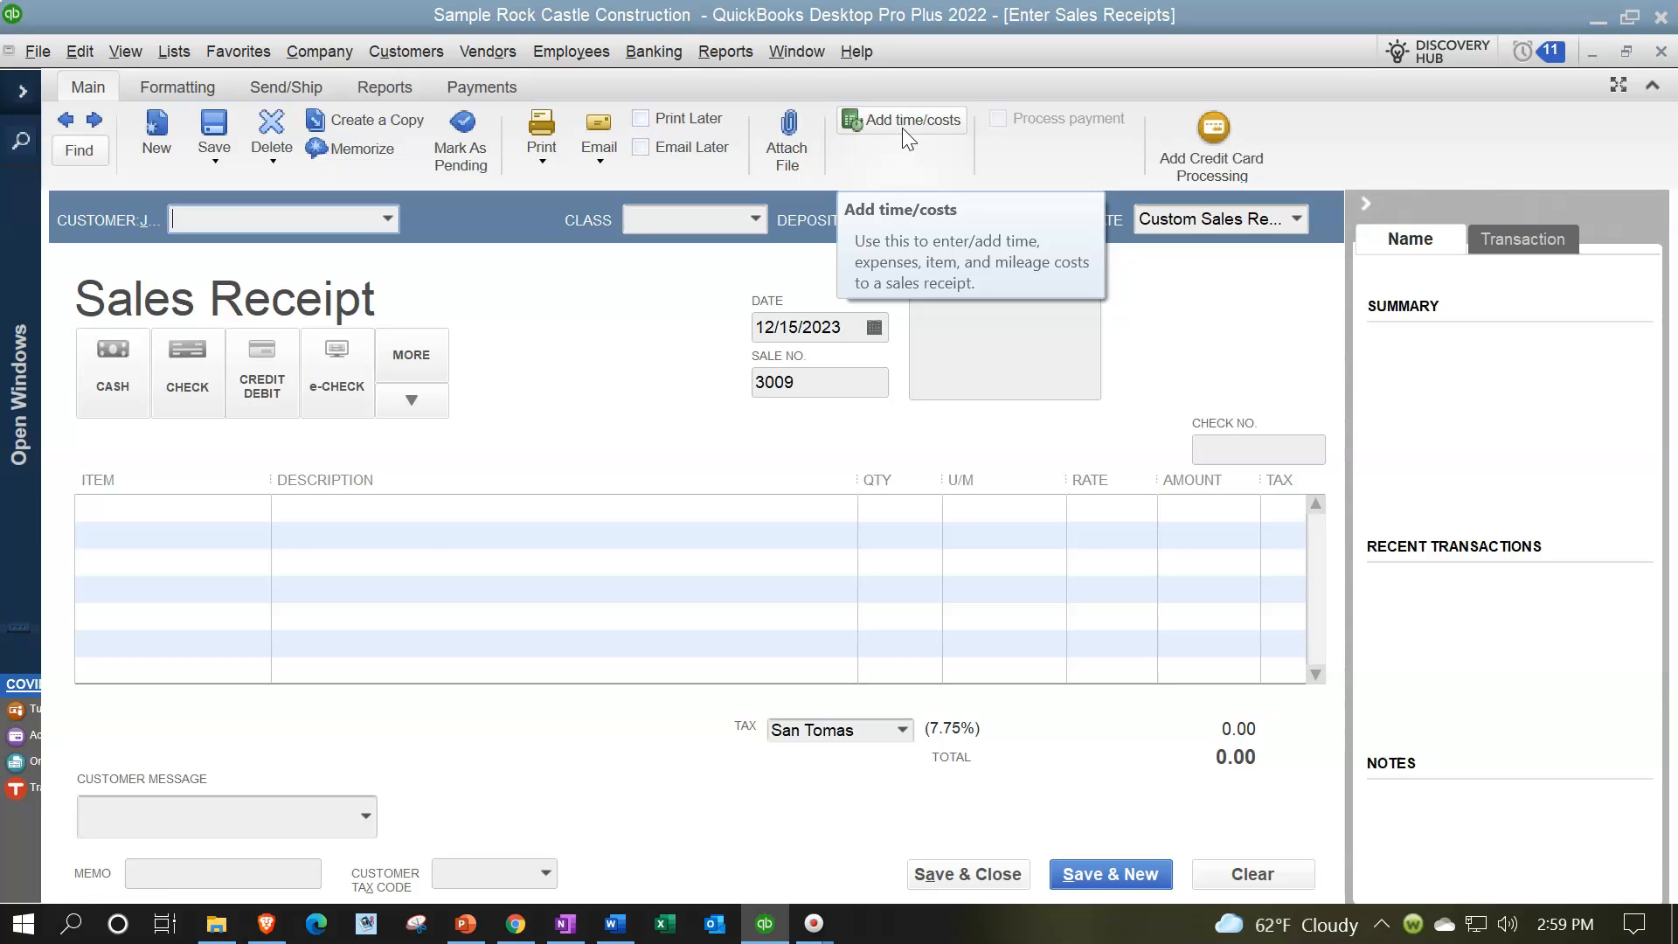
Step: Examine the sales receipt form's Formatting, Send/Ship, Reports and Payments commands, and return to the Main commands
left_click(171, 86)
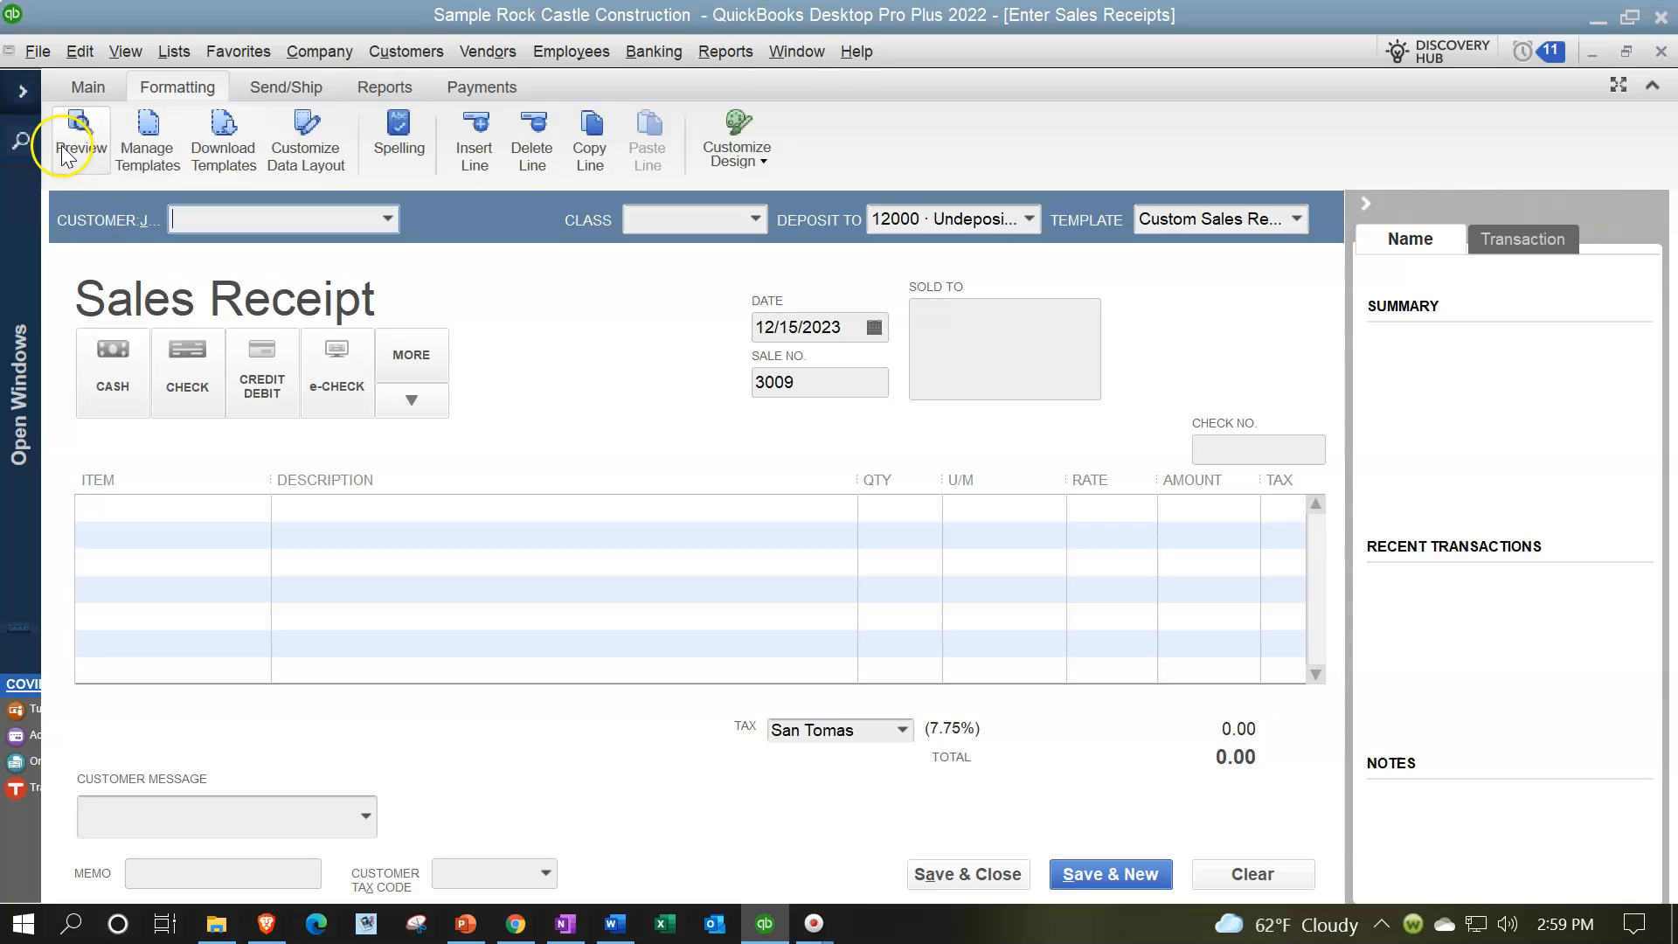
left_click(141, 152)
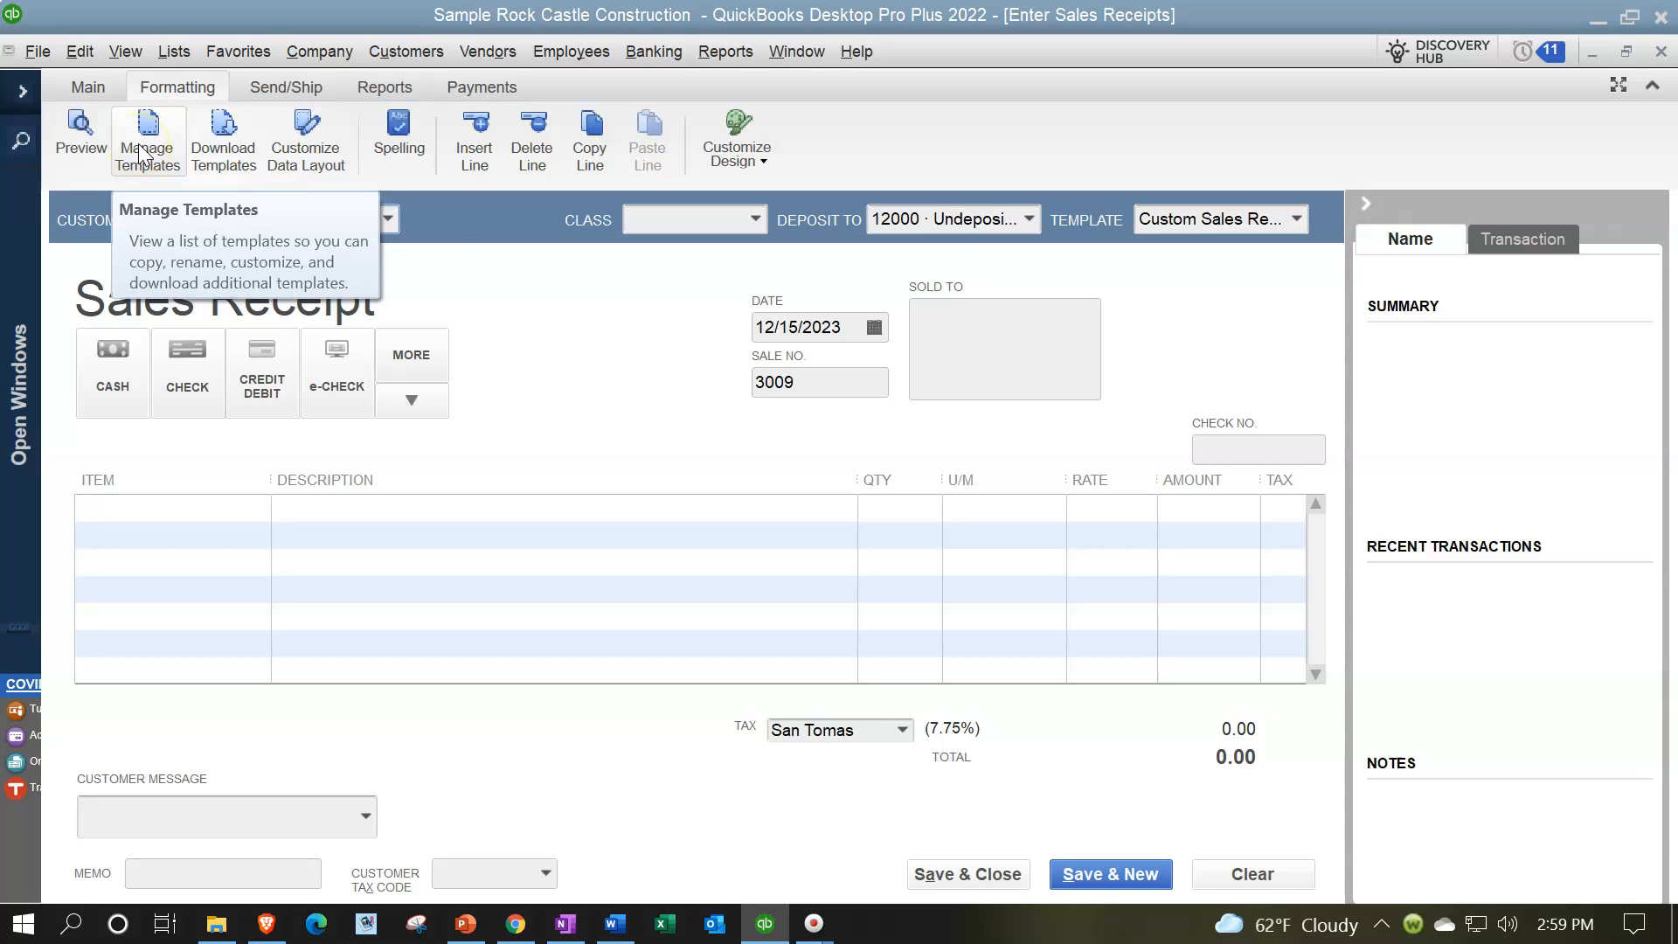
left_click(226, 156)
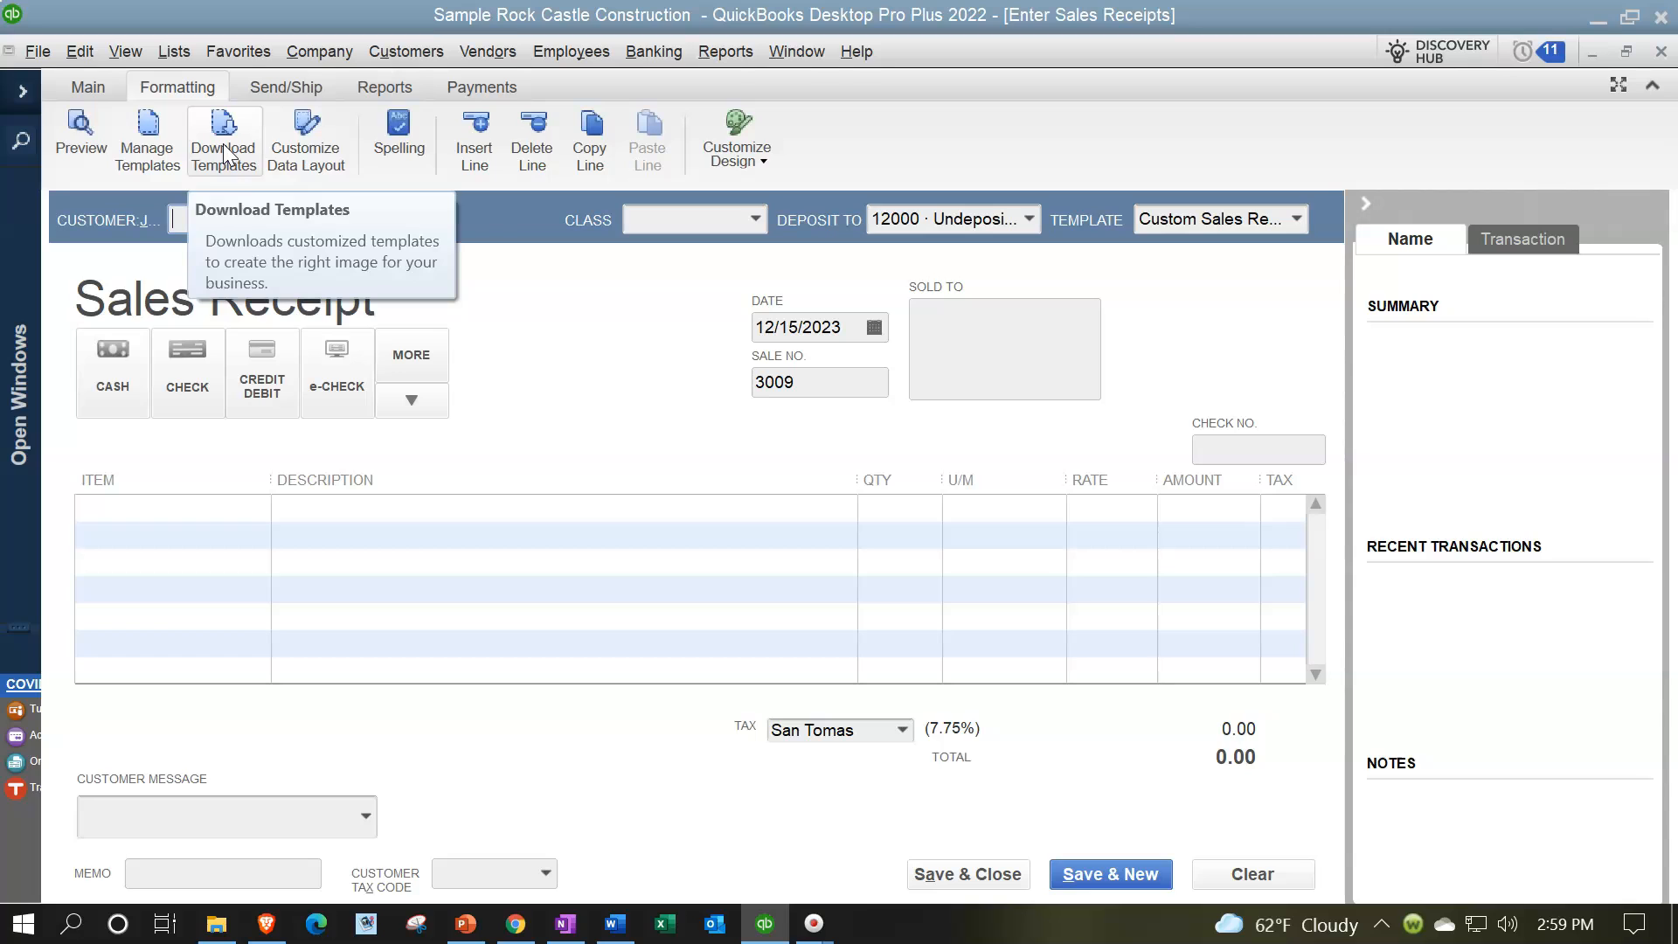
left_click(237, 169)
left_click(389, 157)
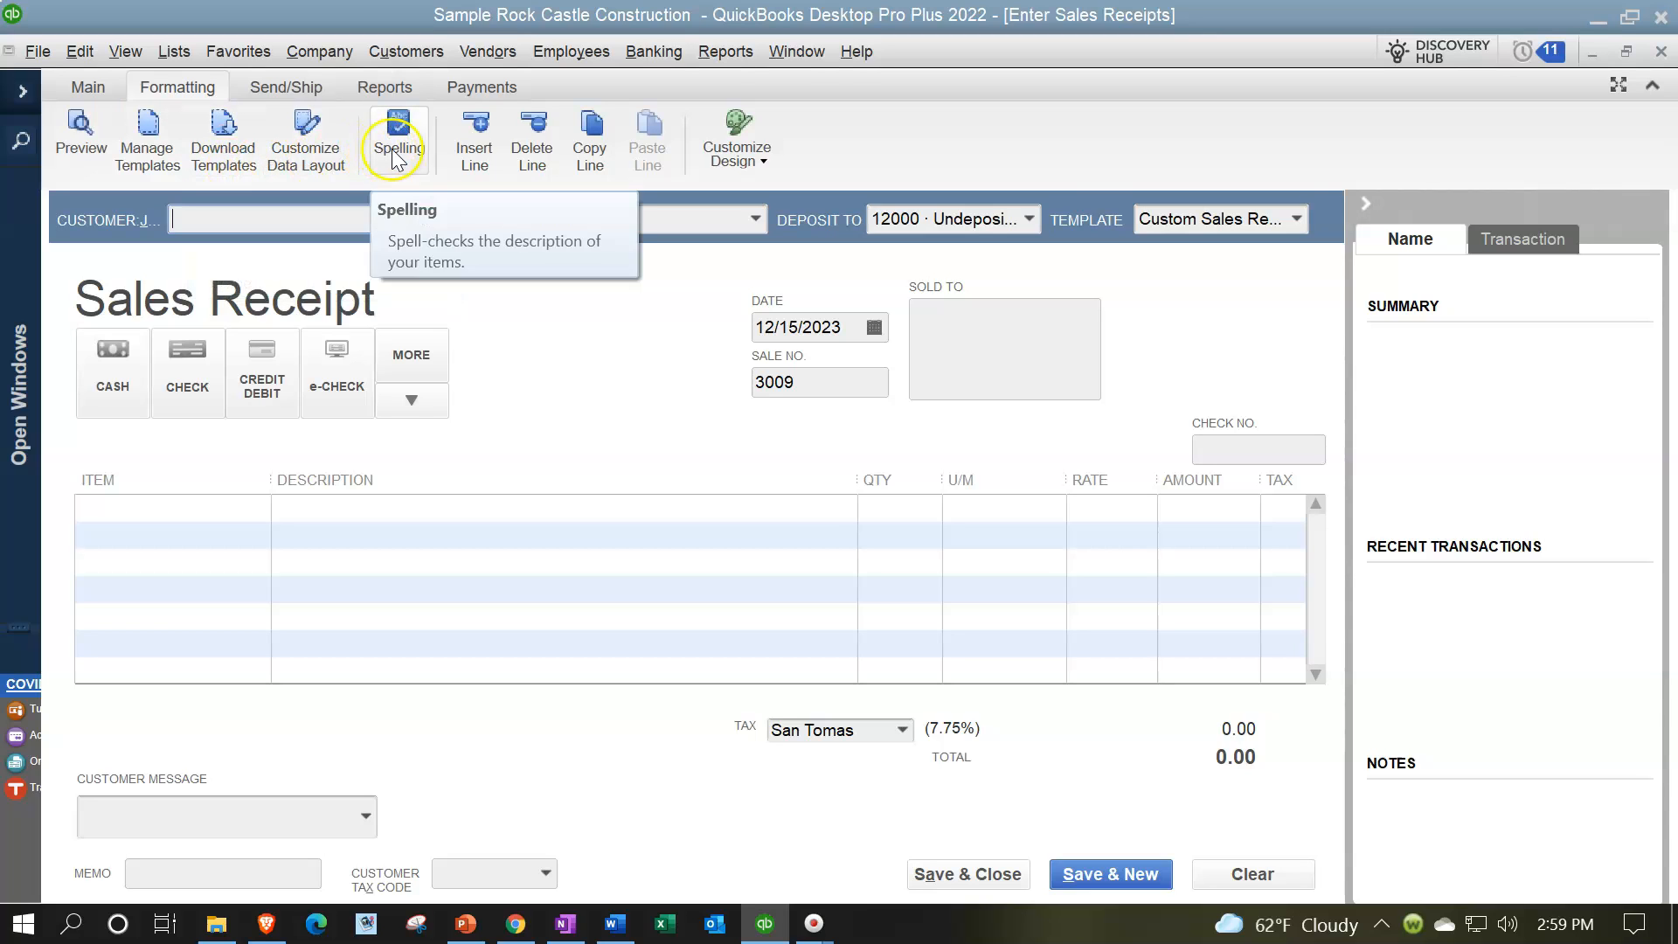
left_click(570, 158)
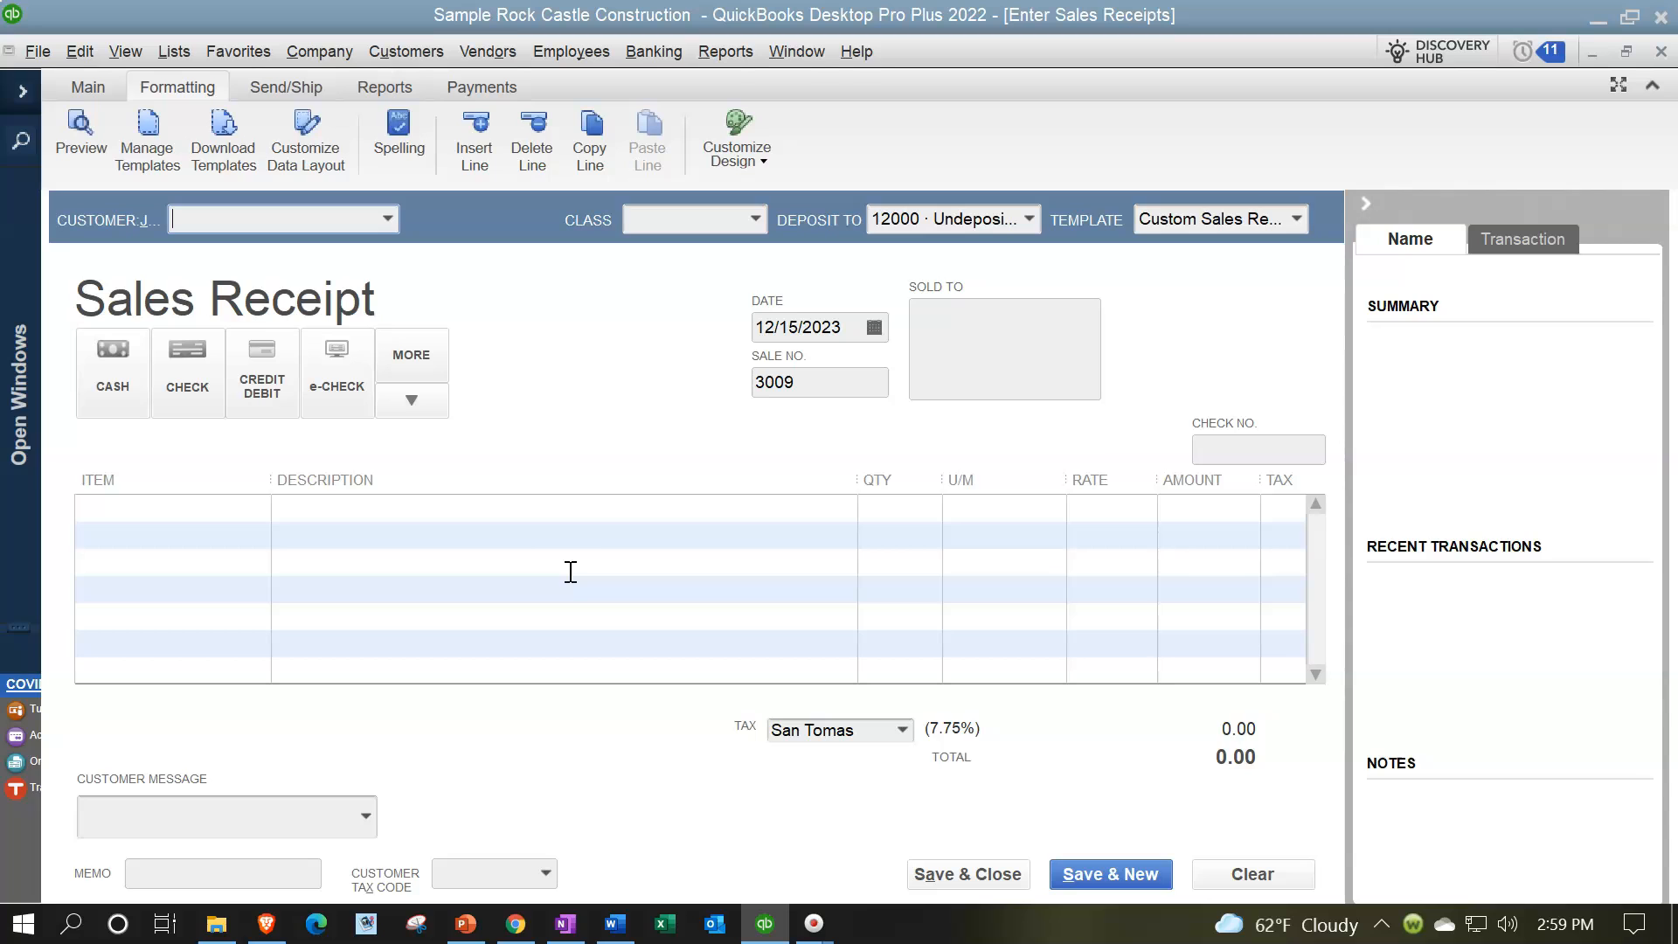
left_click(295, 91)
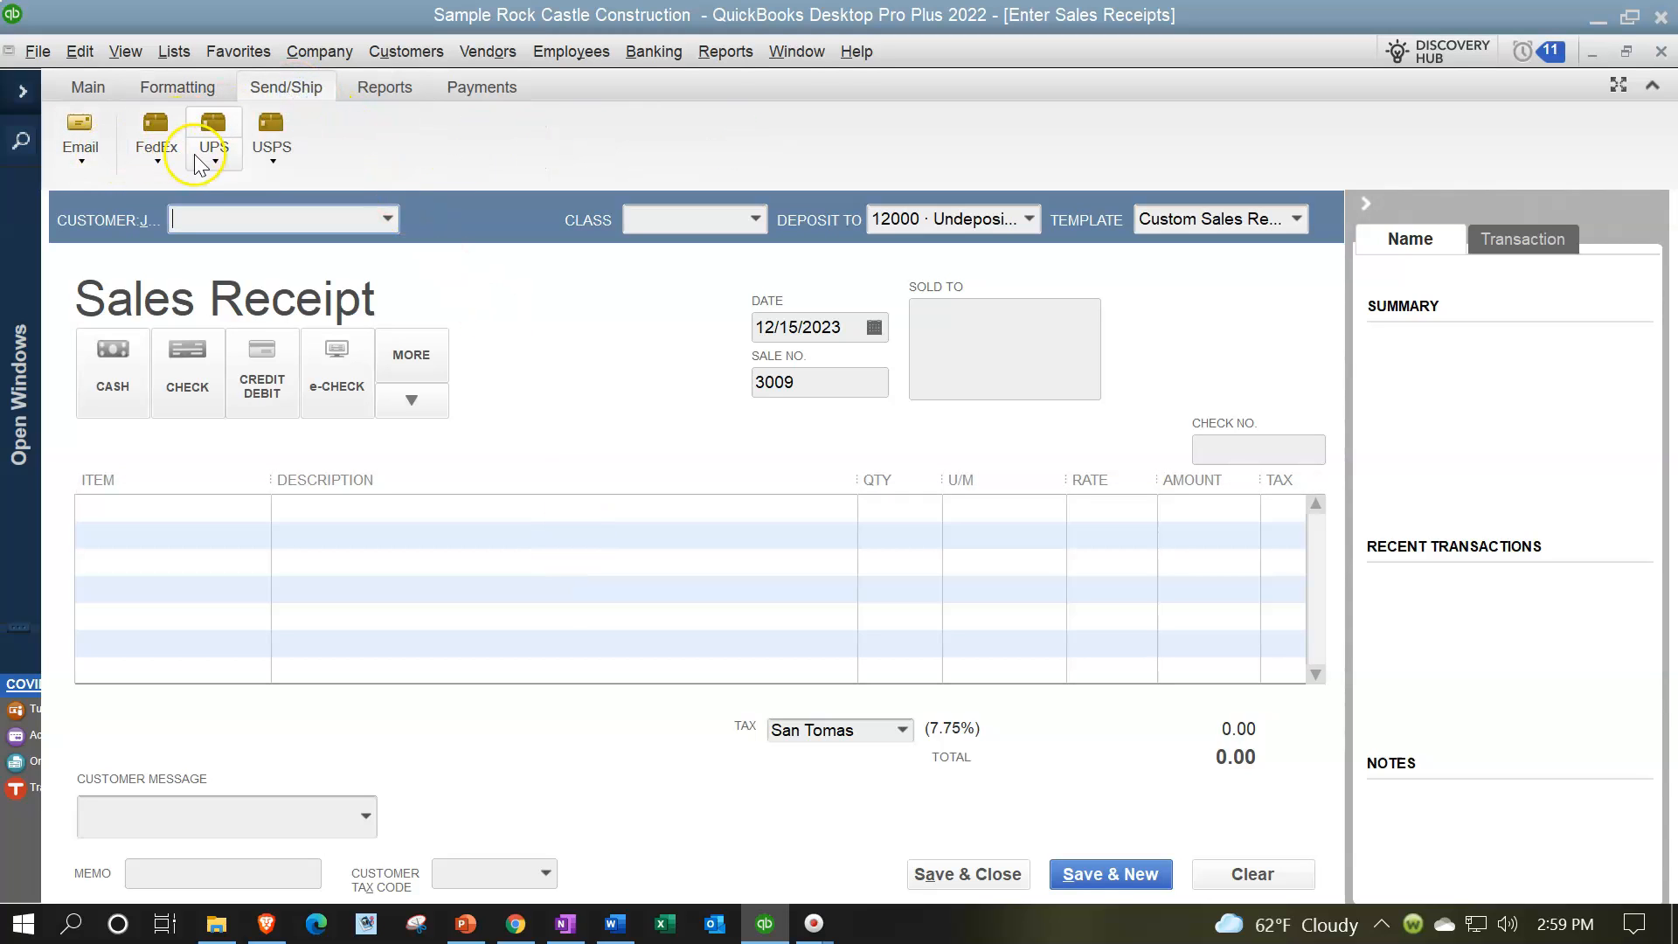
left_click(384, 94)
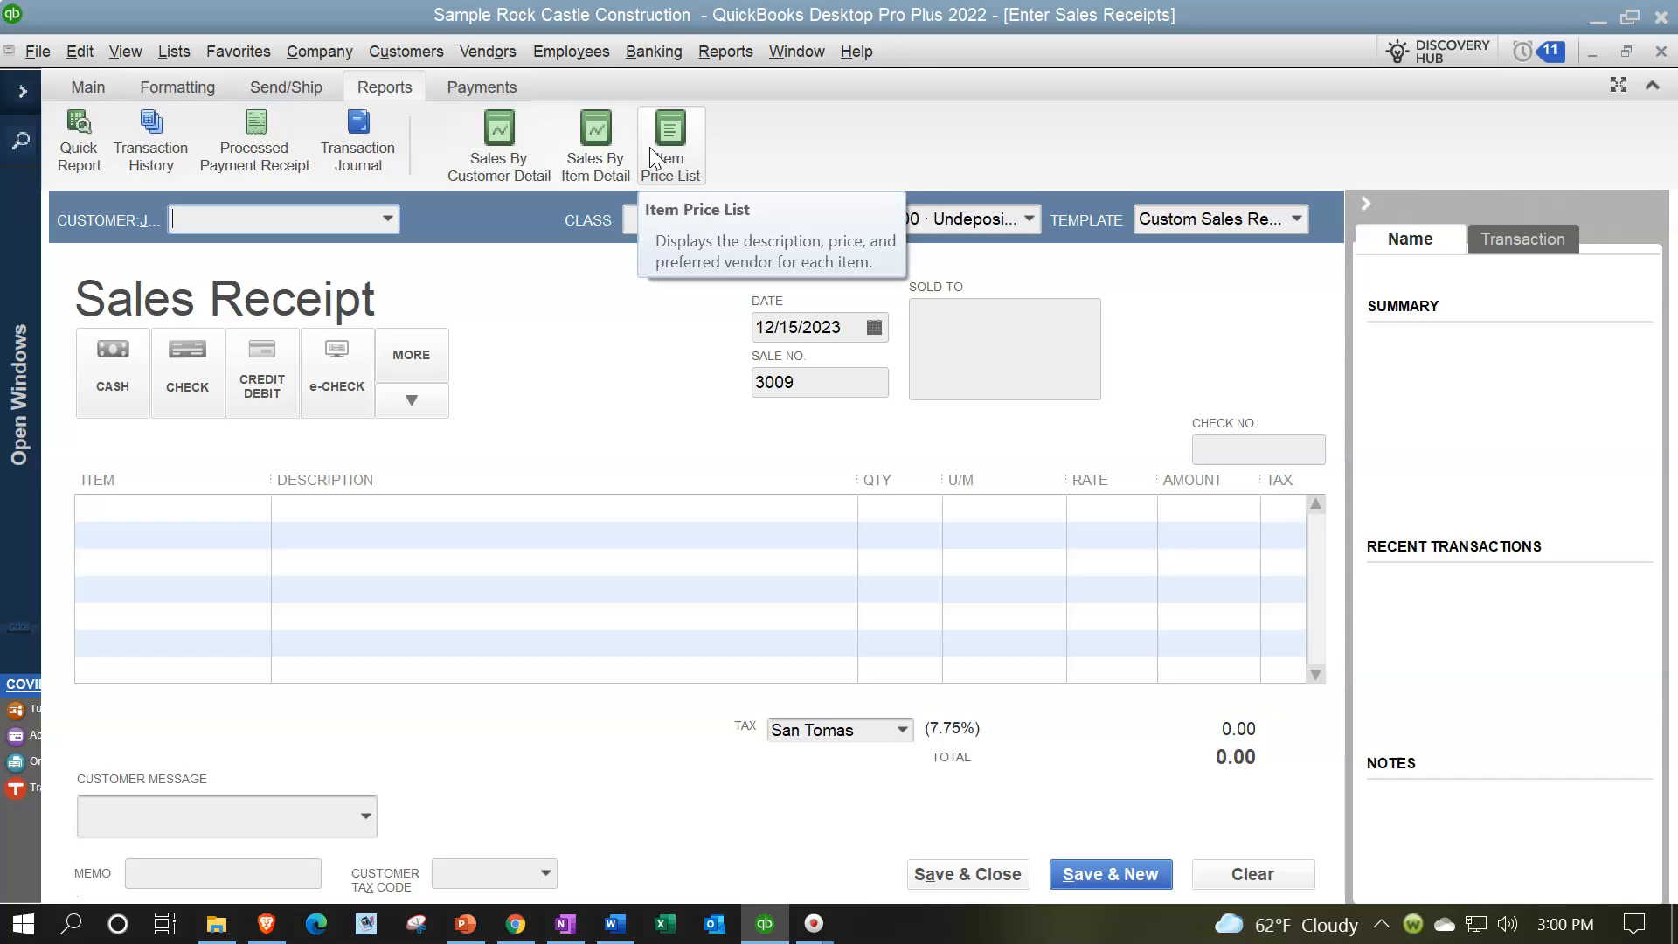
left_click(497, 93)
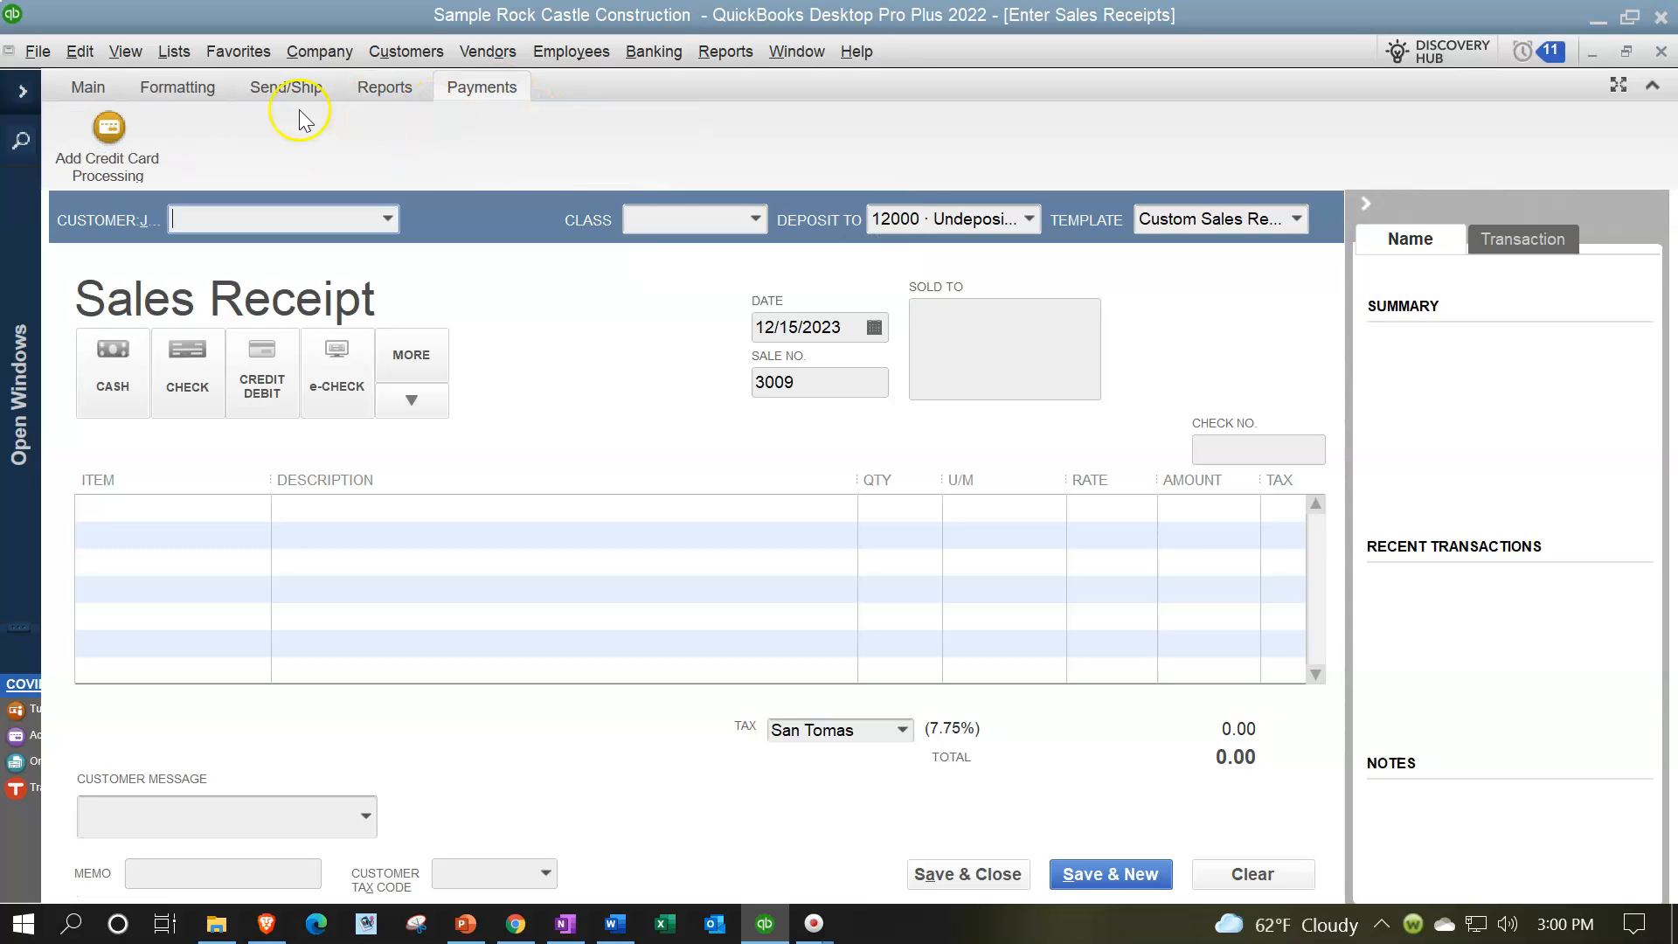
left_click(92, 92)
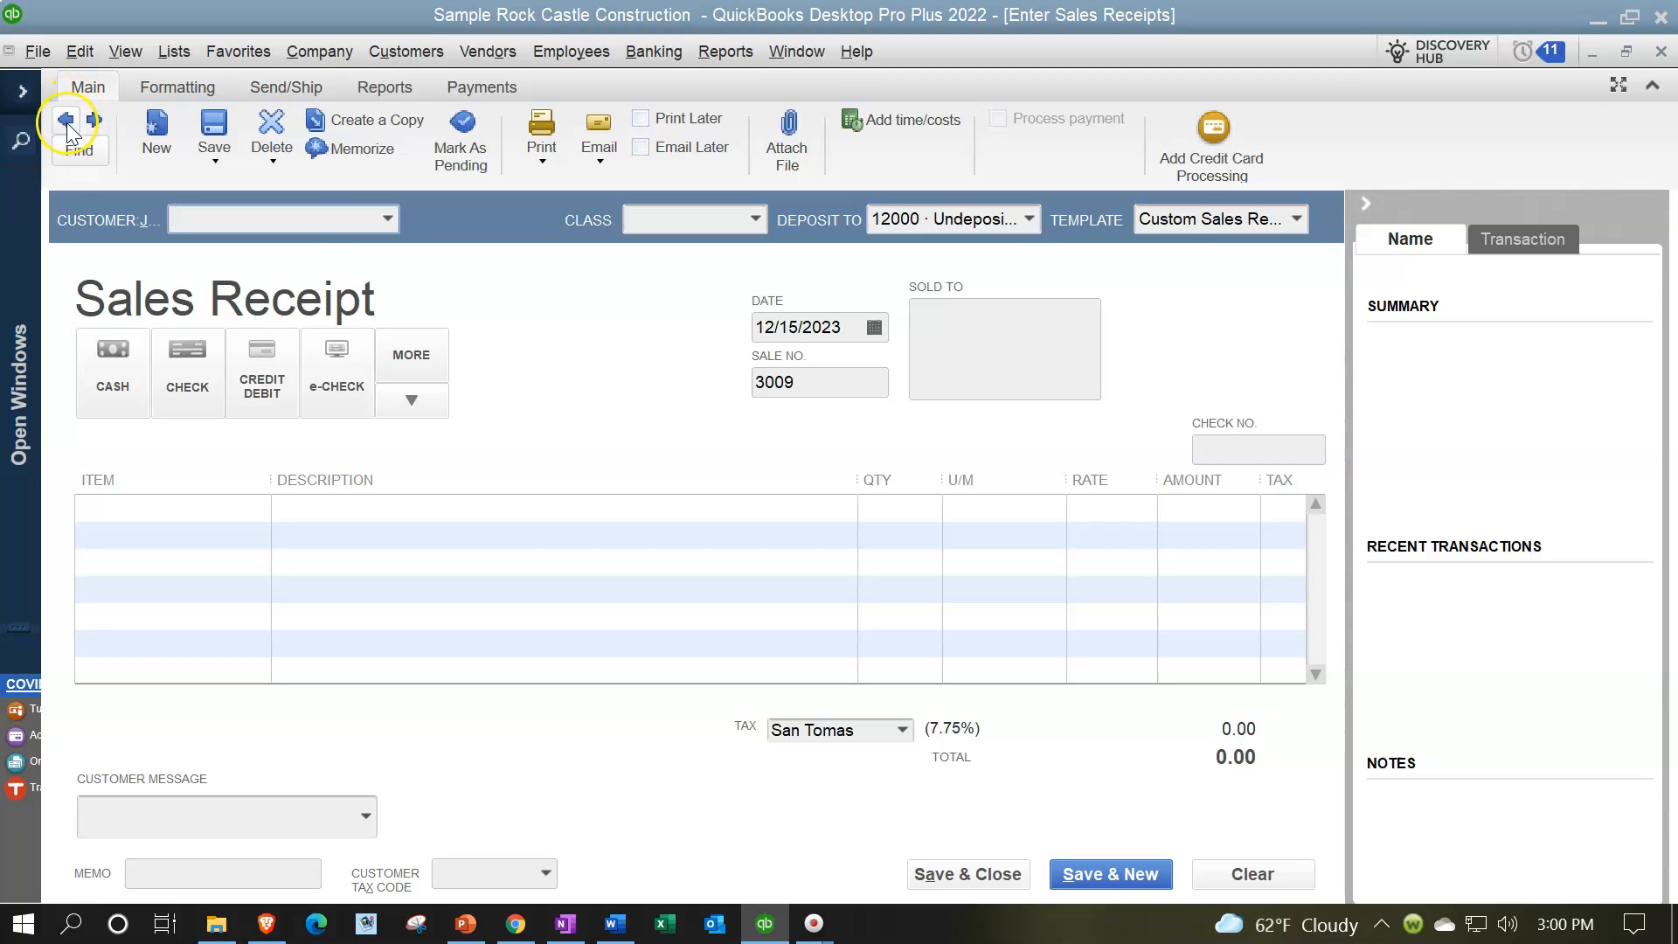
Step: Go back to the previous sales receipt and browse its customer and job list up to the Add New entry
left_click(67, 120)
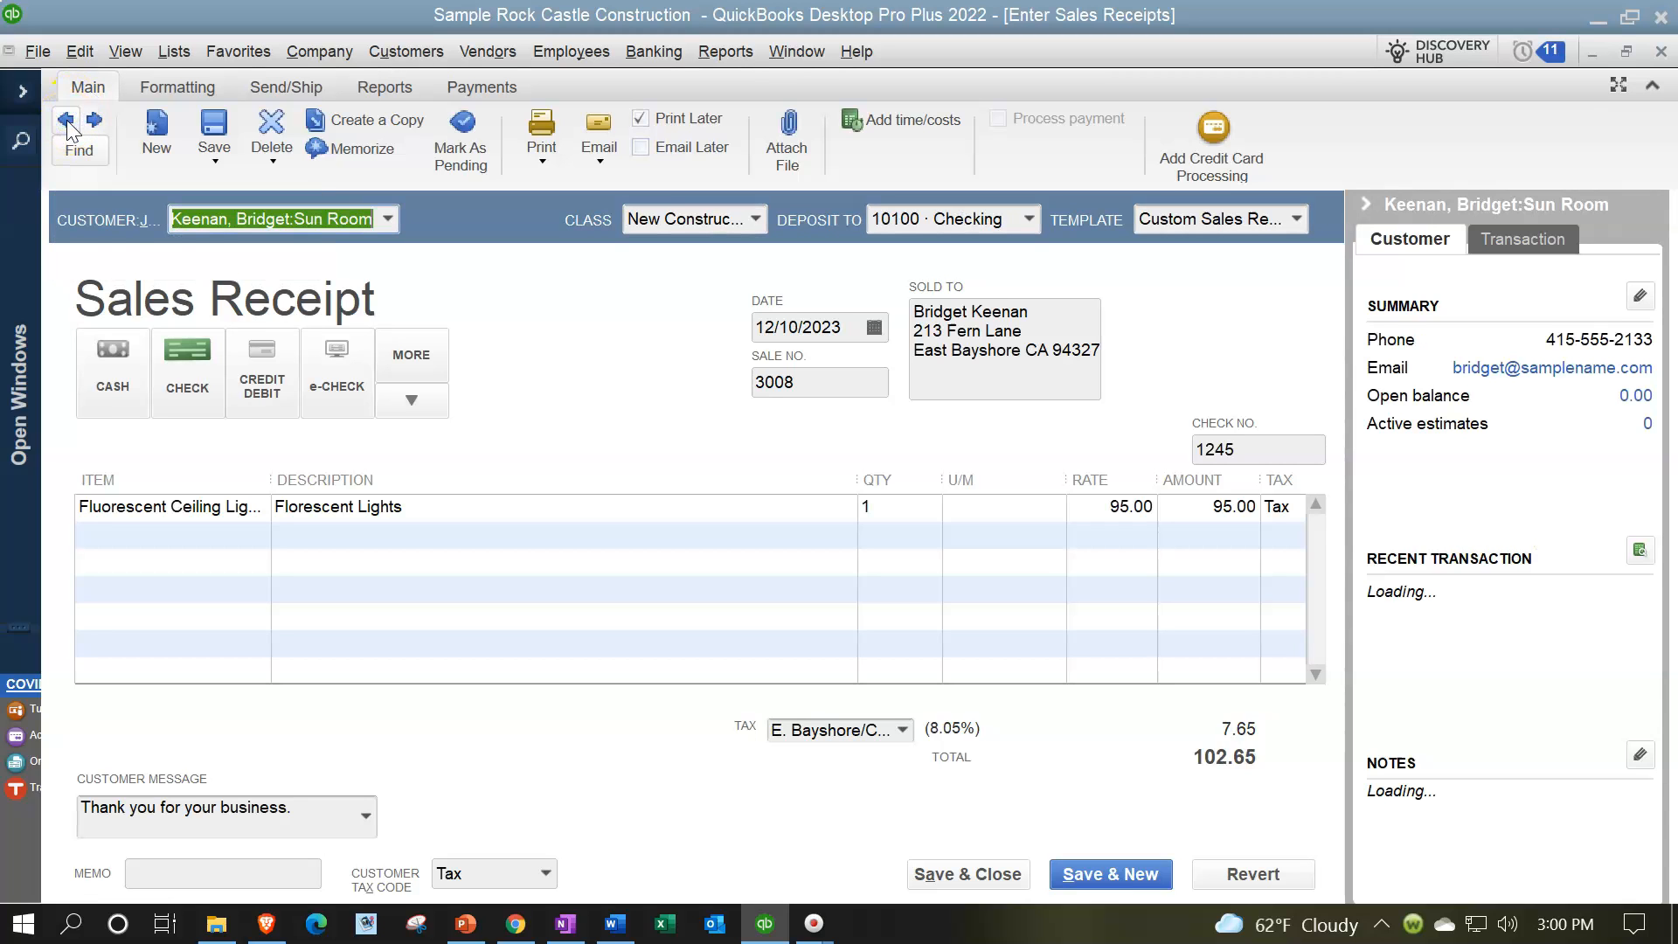
key("Tab")
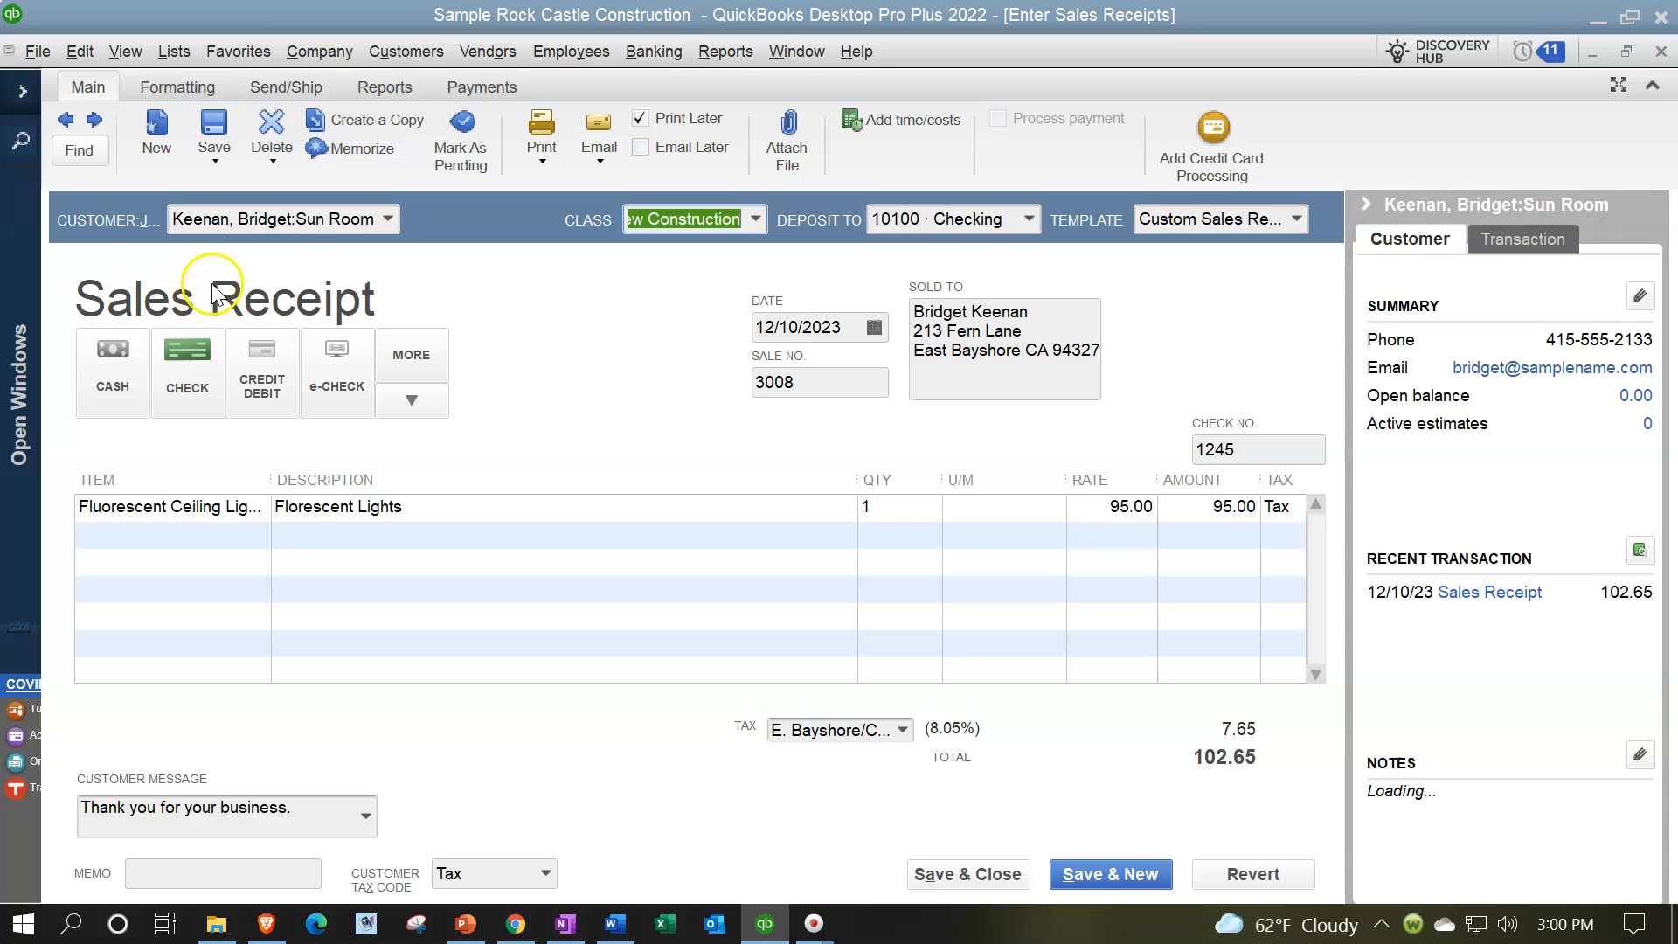
left_click(390, 226)
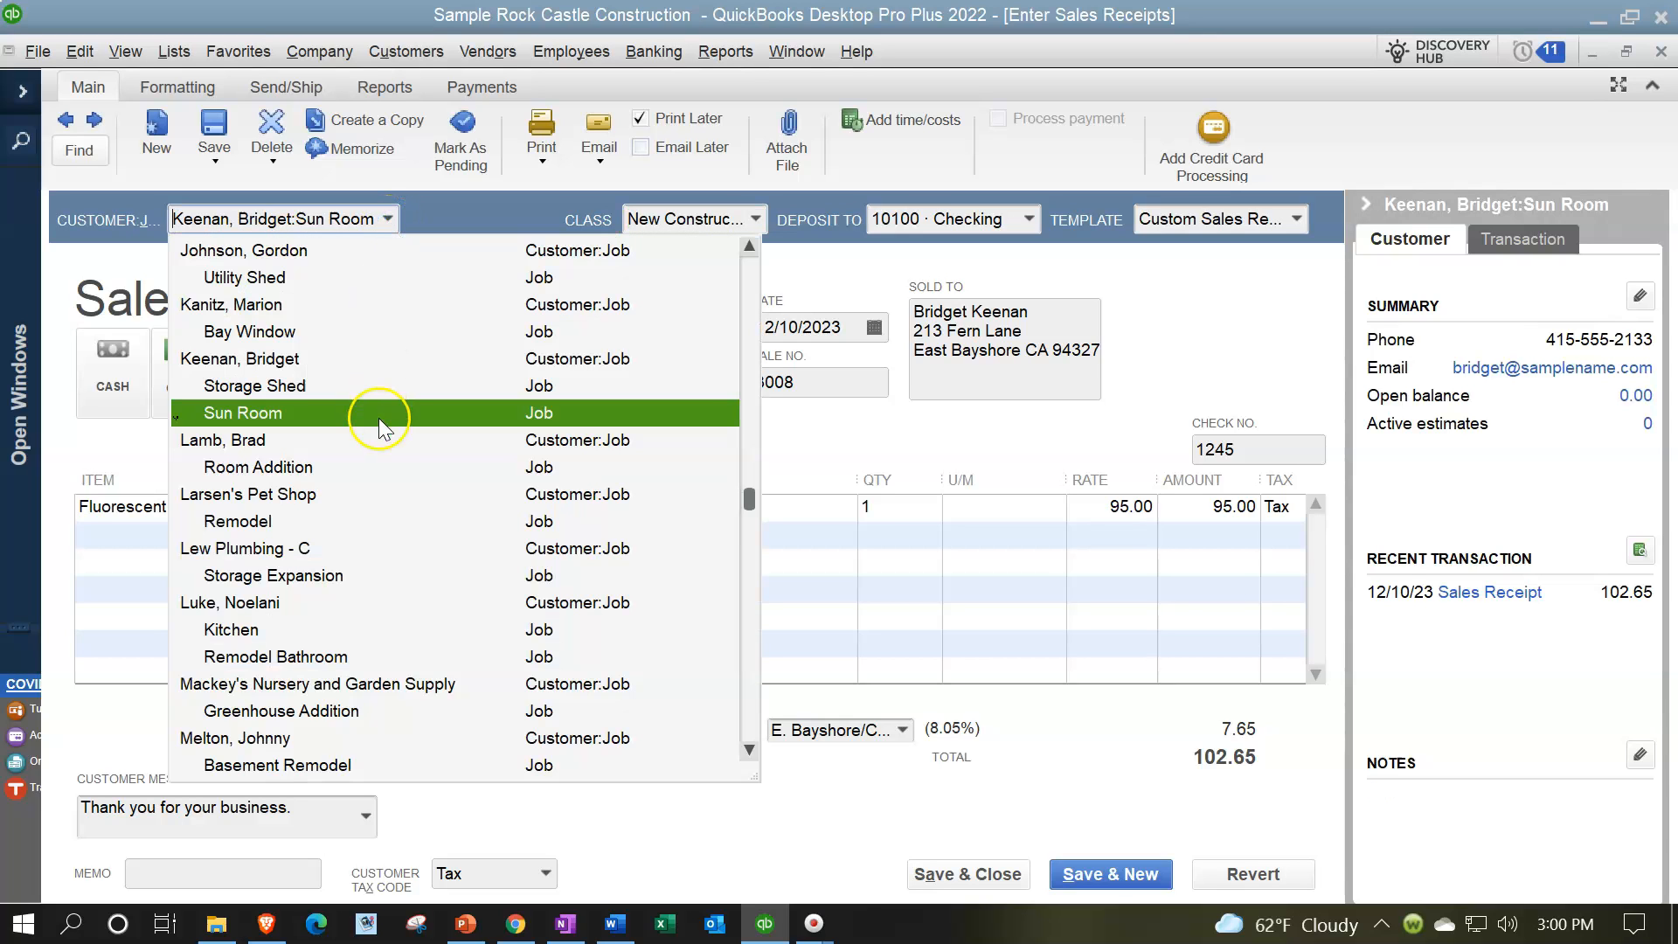
scroll(382, 448, "up", 4)
scroll(382, 448, "up", 15)
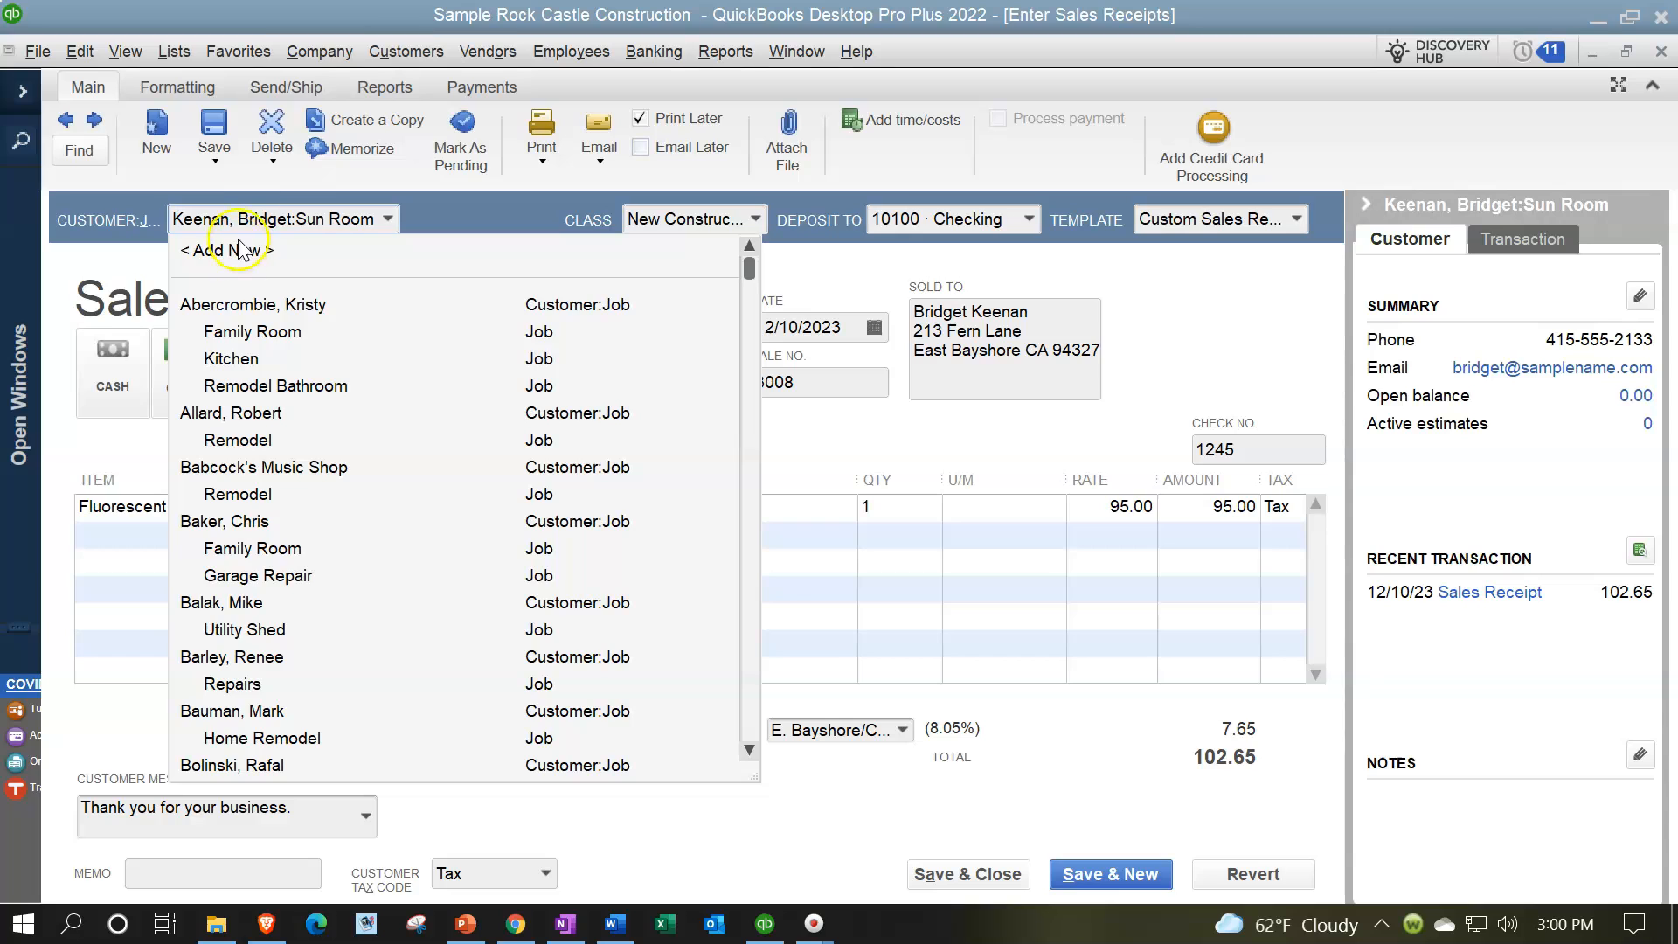
left_click(322, 55)
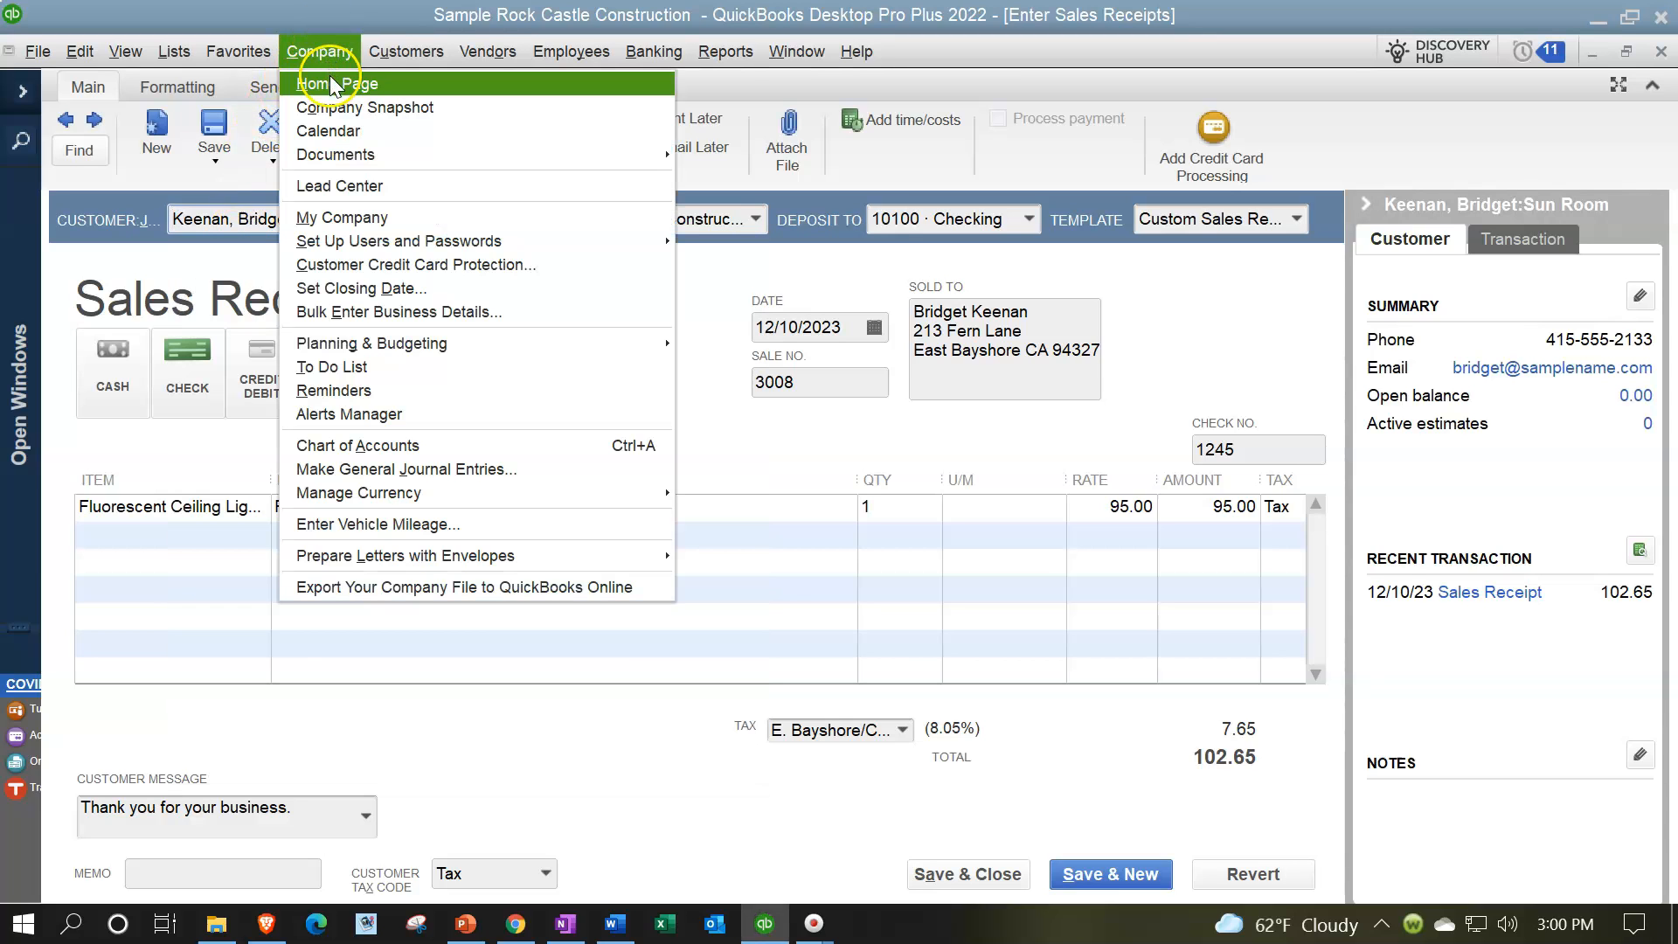
left_click(335, 50)
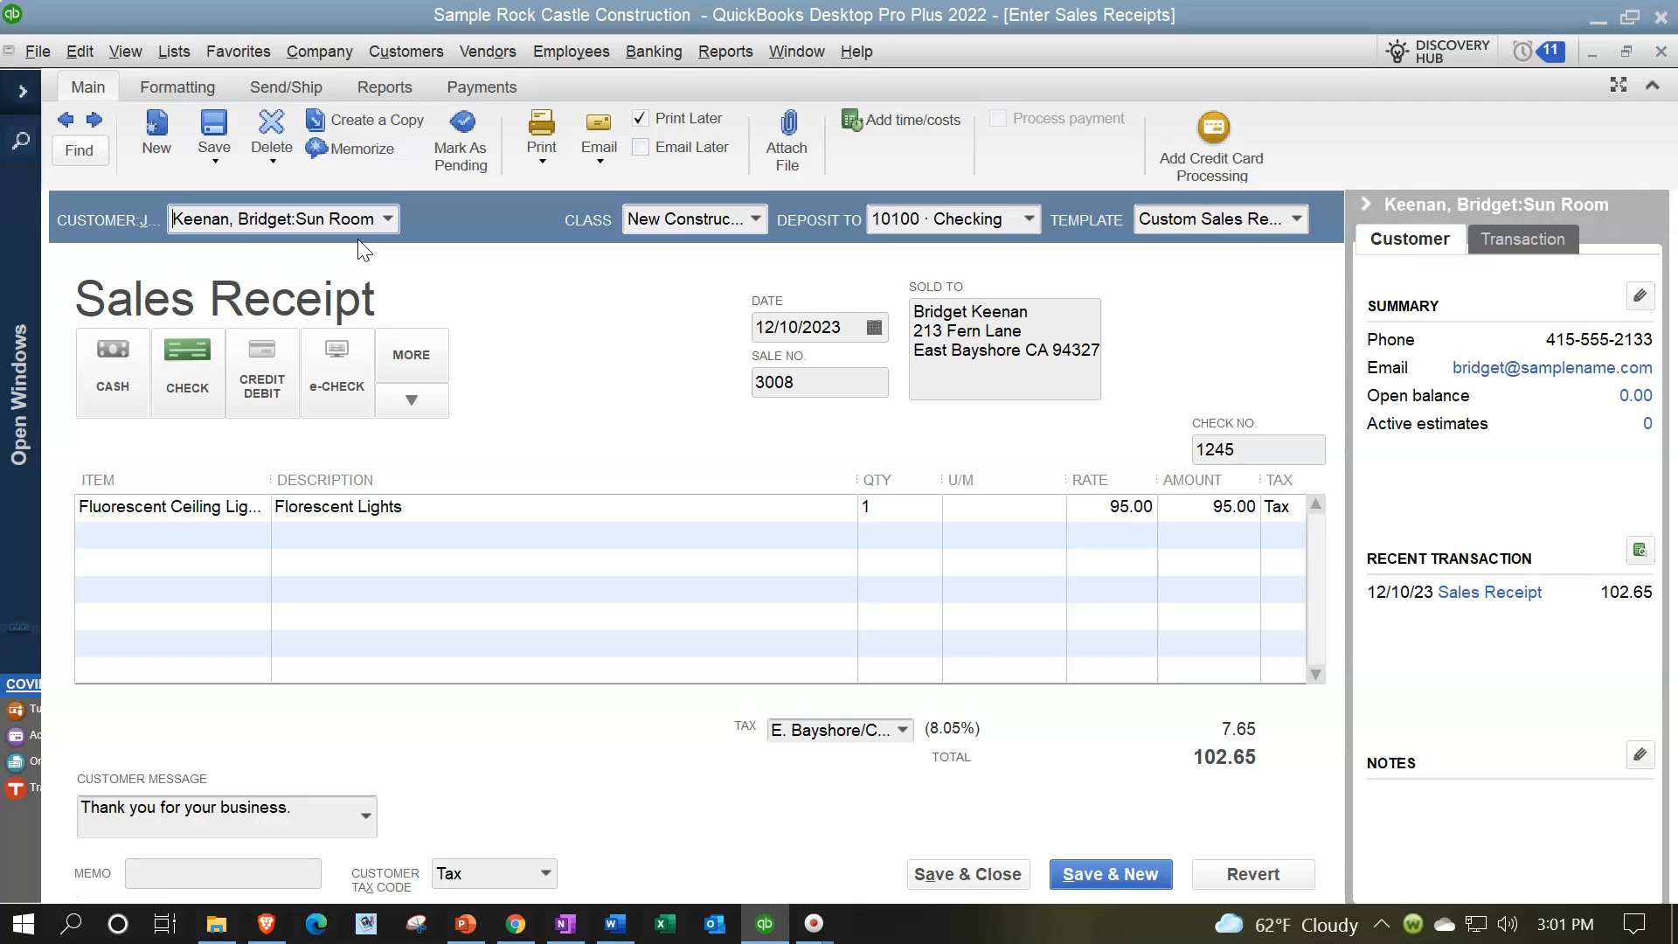
Step: Review the Class, Deposit To and Template fields of the displayed sales receipt
key("Tab")
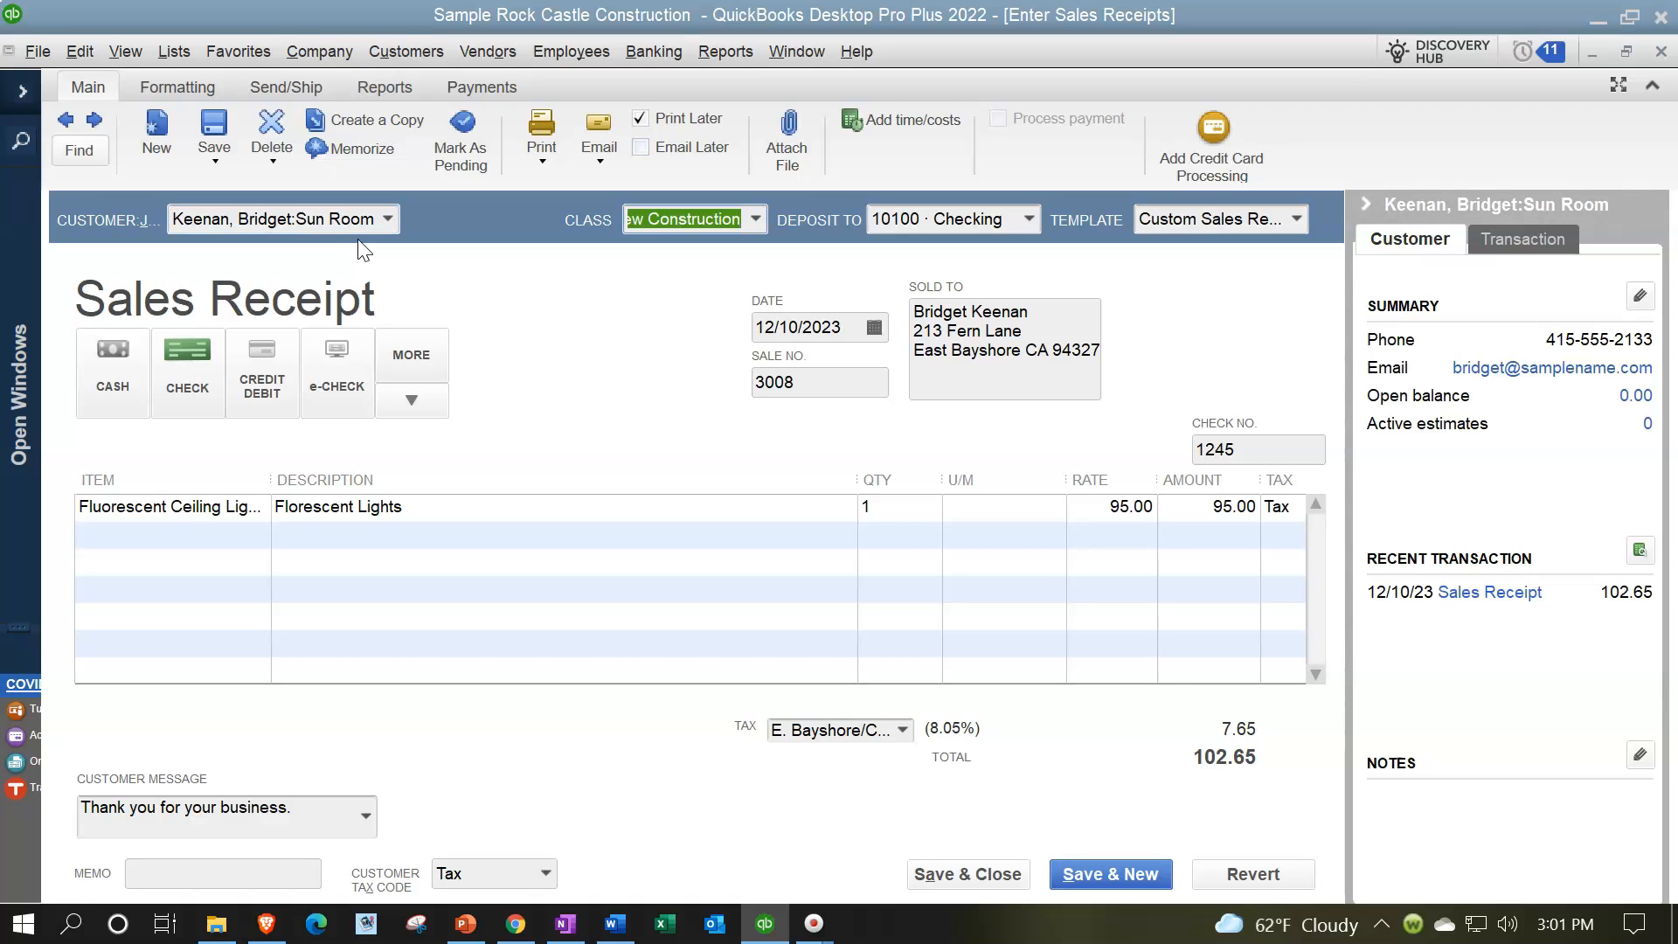
key("Tab")
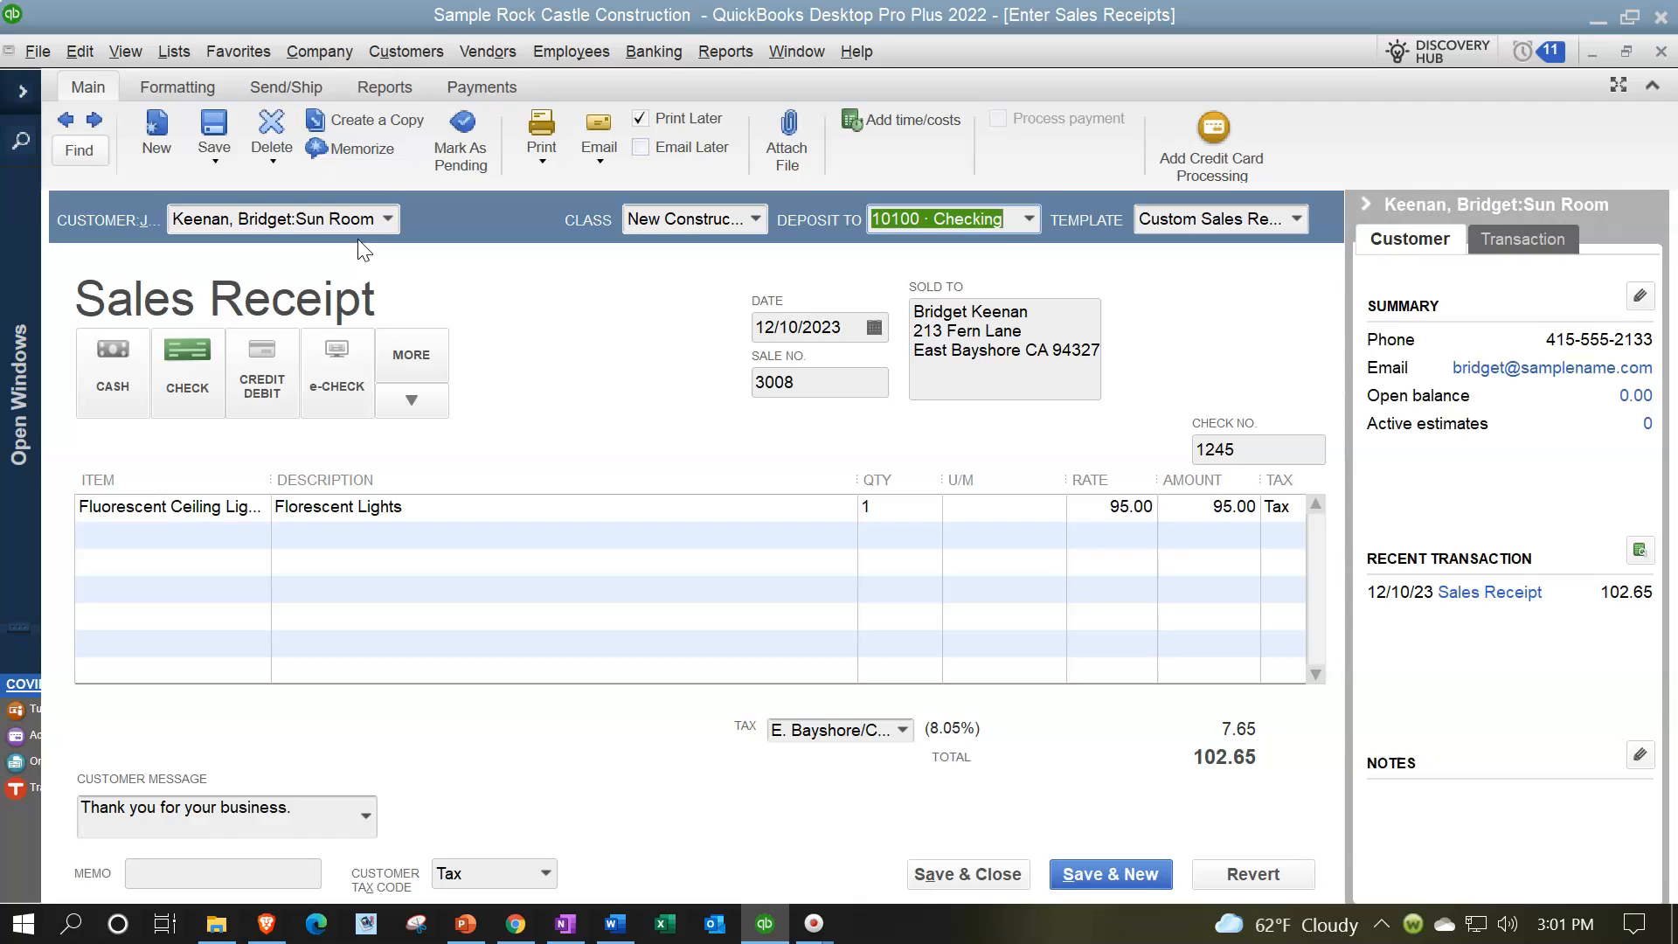
key("Tab")
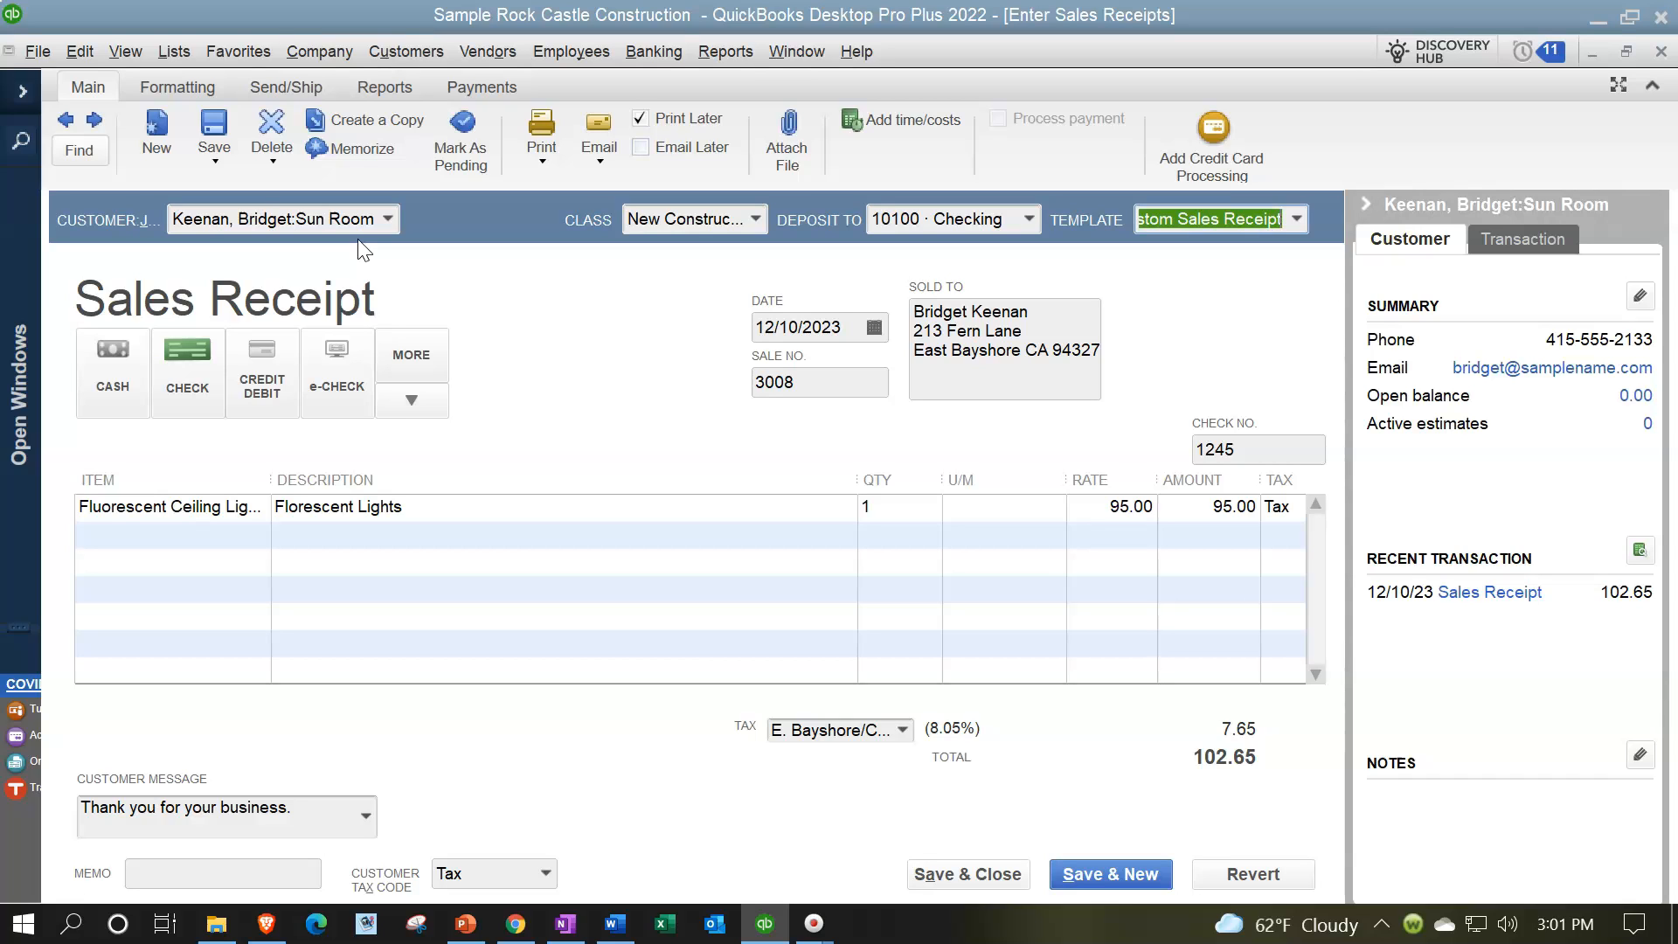
Step: Try the Cash payment method on the sales receipt and return it to Check
key("Tab")
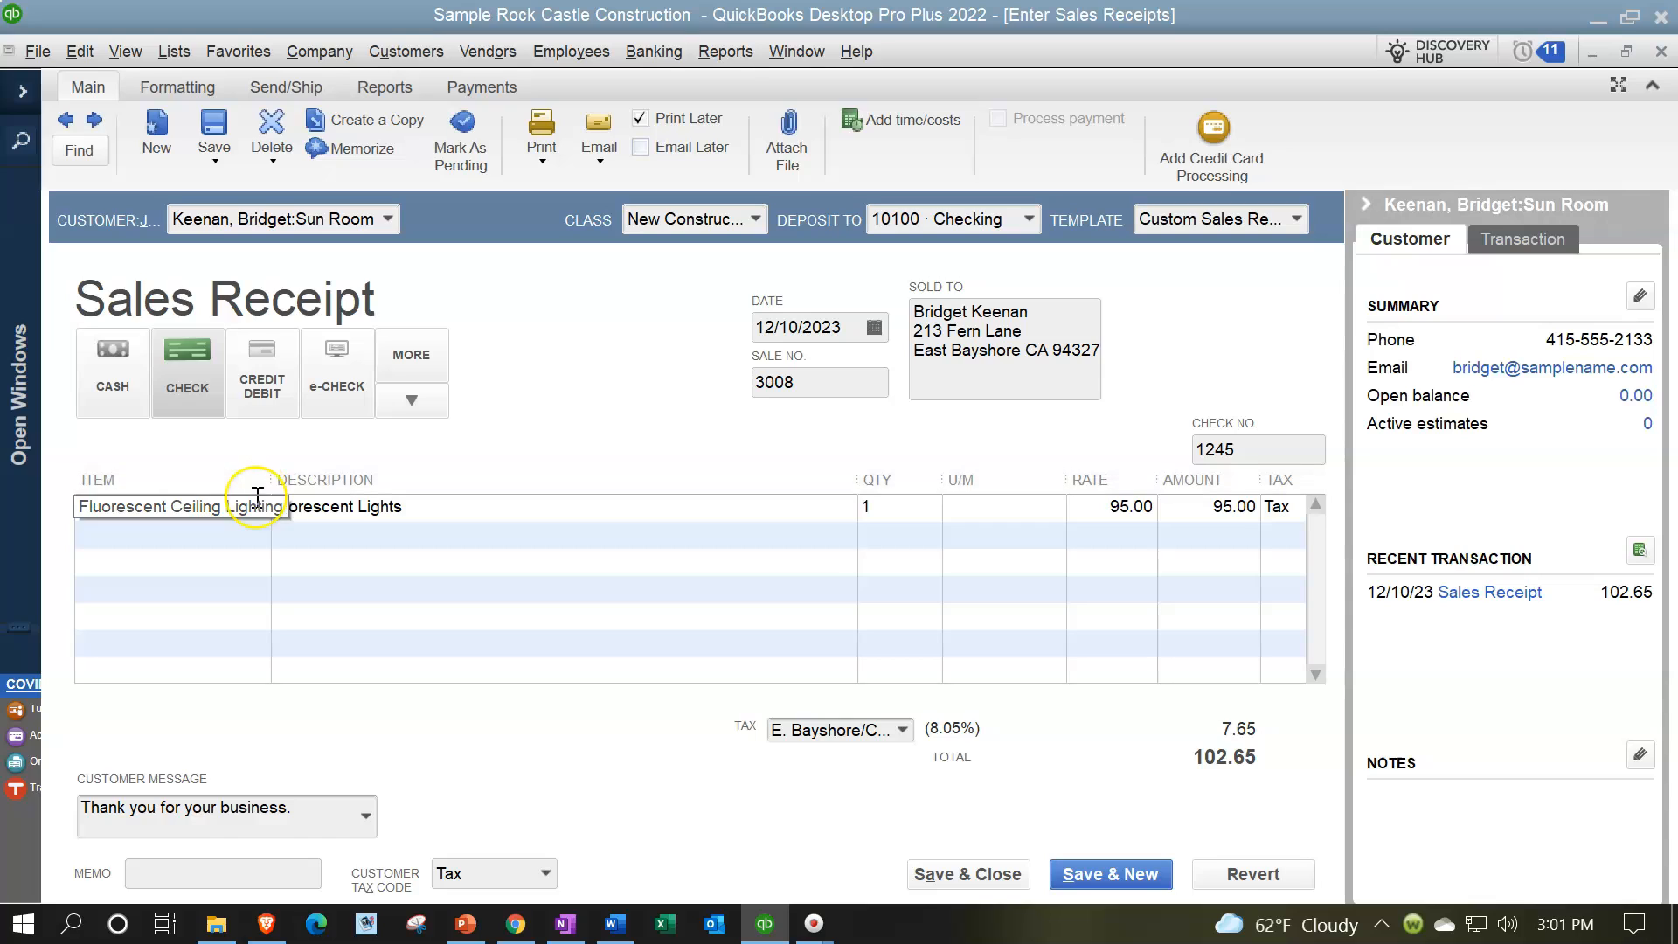
left_click(133, 415)
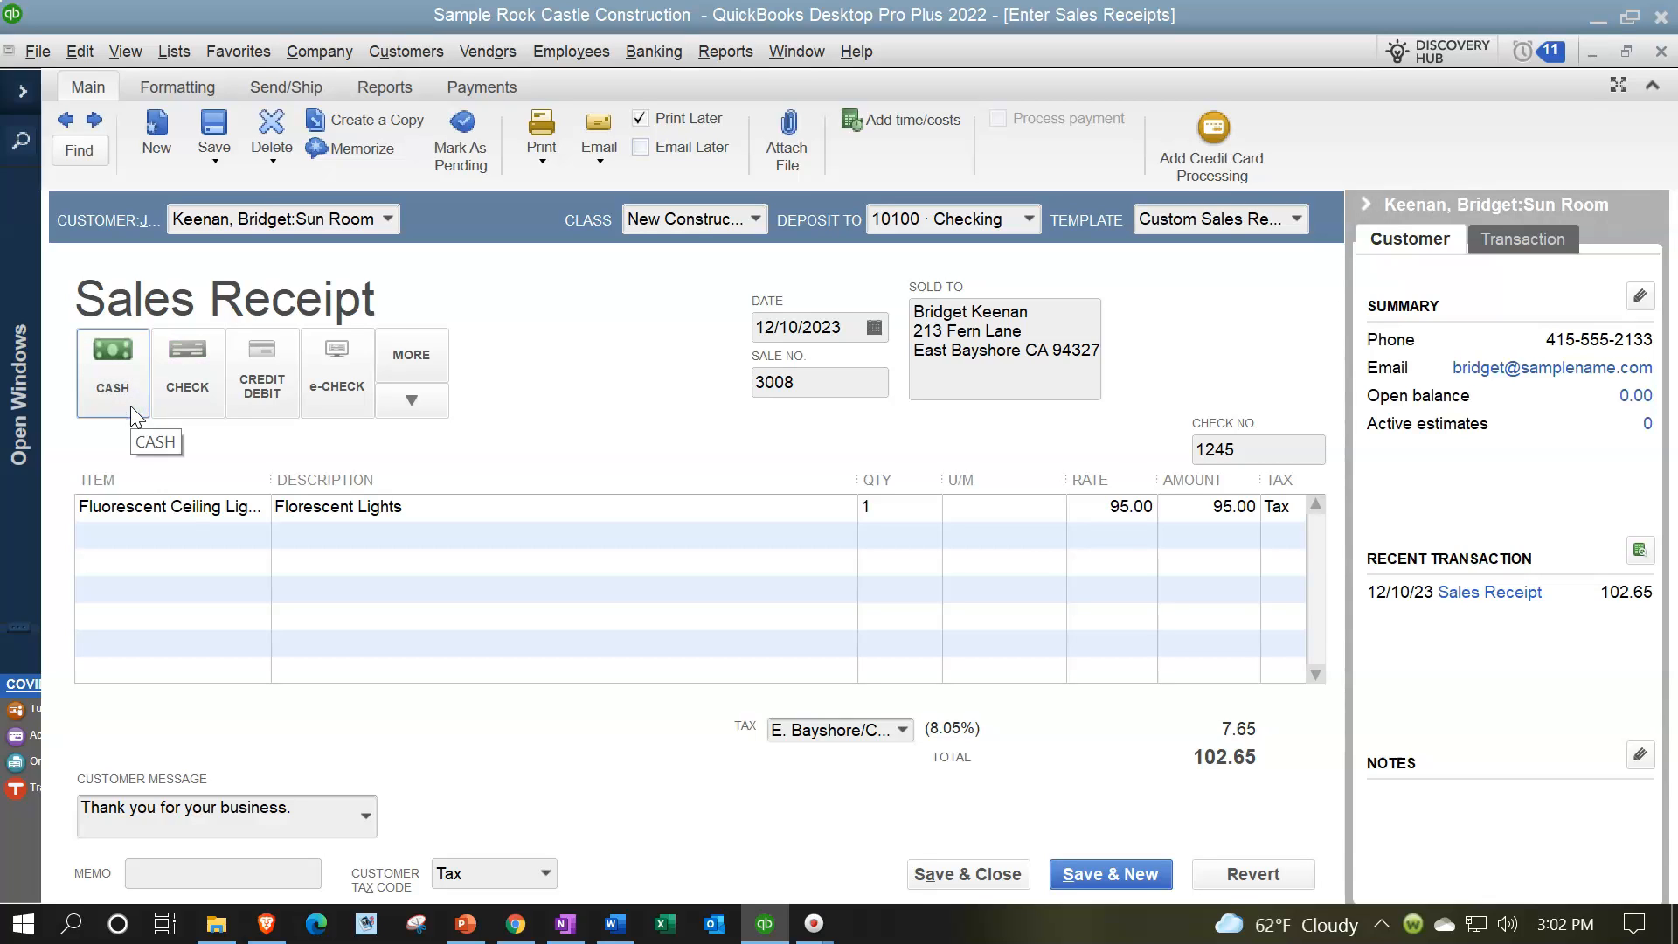
left_click(191, 385)
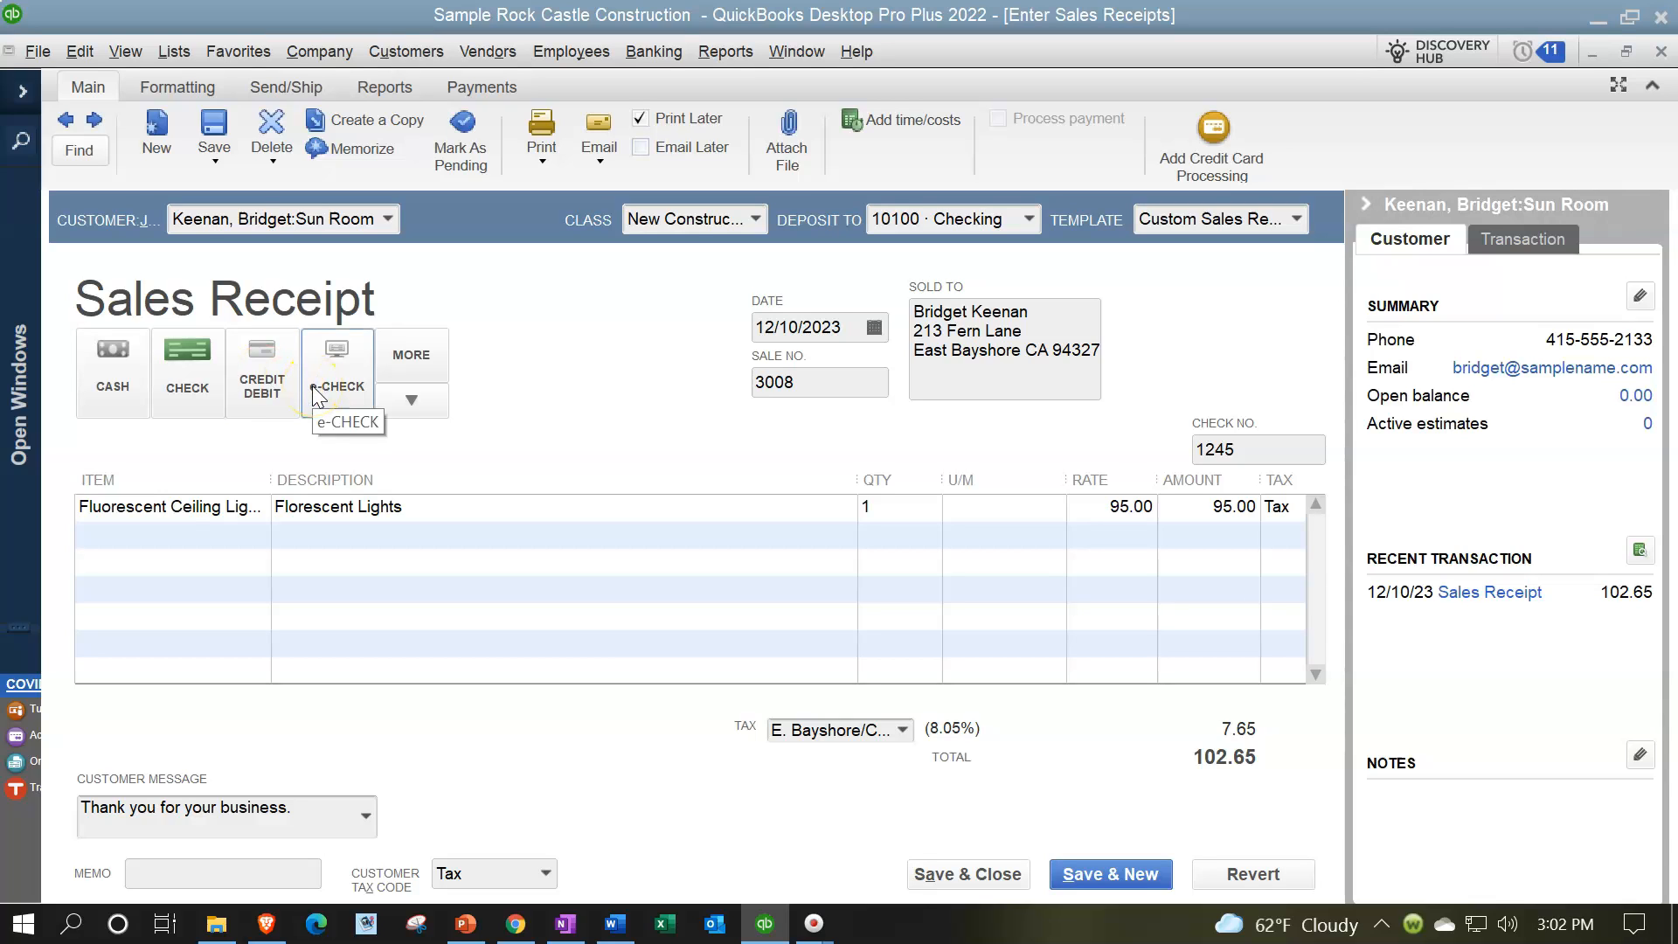
Step: Review the Date, Sale No., Sold To and Check No. fields of the sales receipt
left_click(793, 332)
key("Tab")
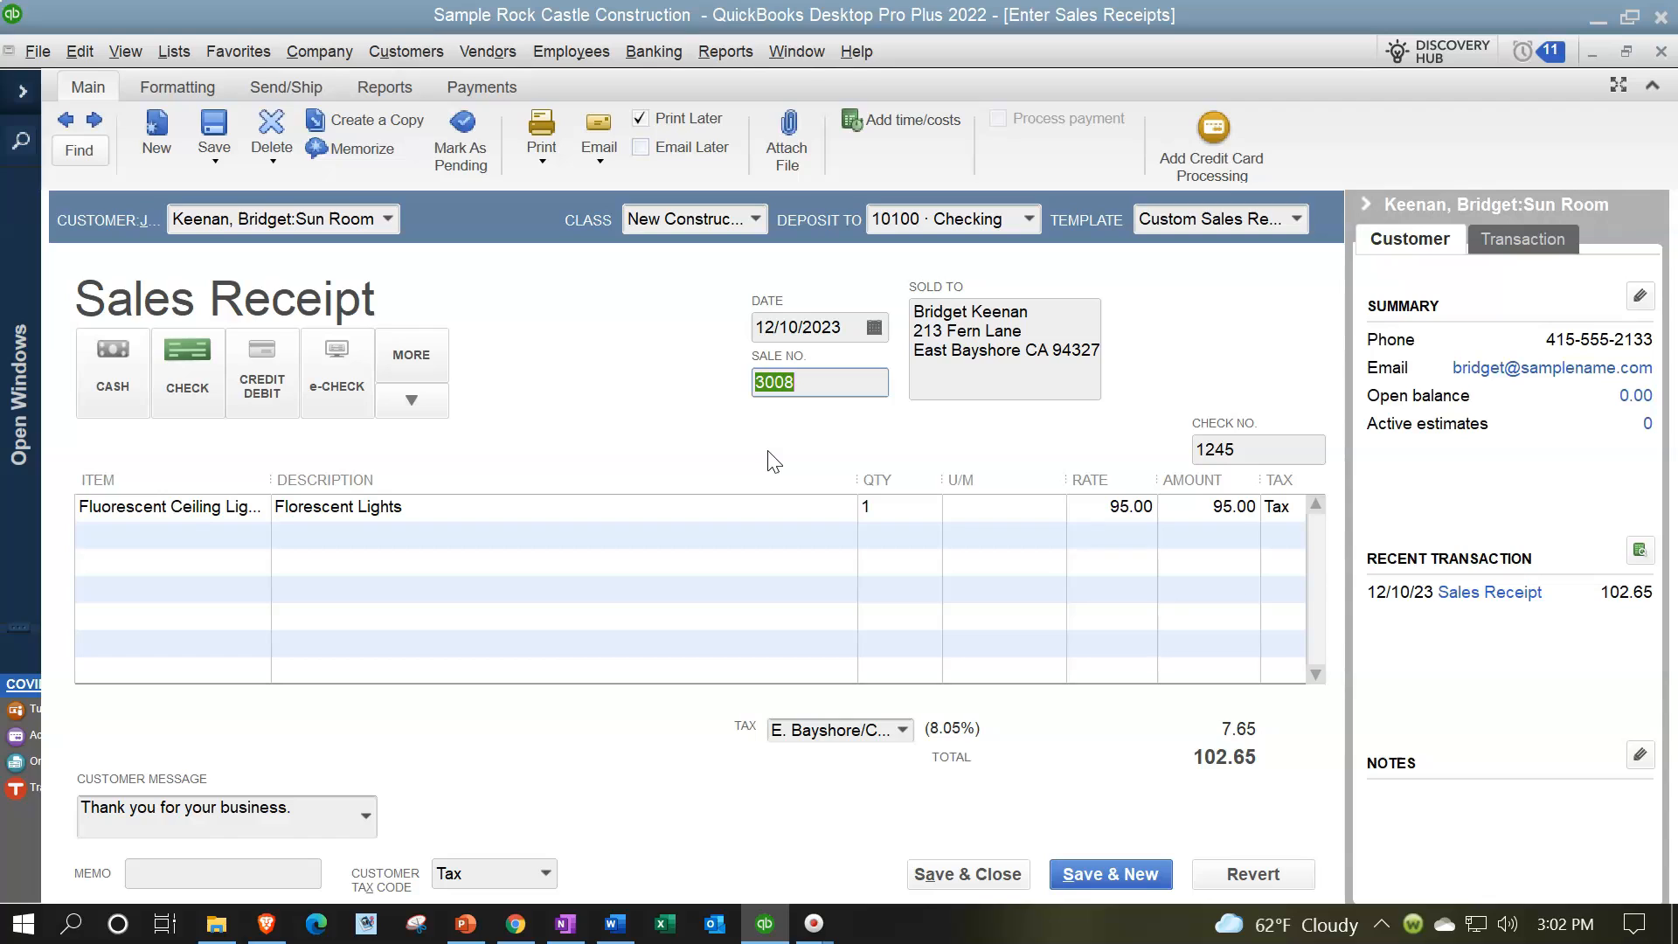
key("Tab")
key("Tab")
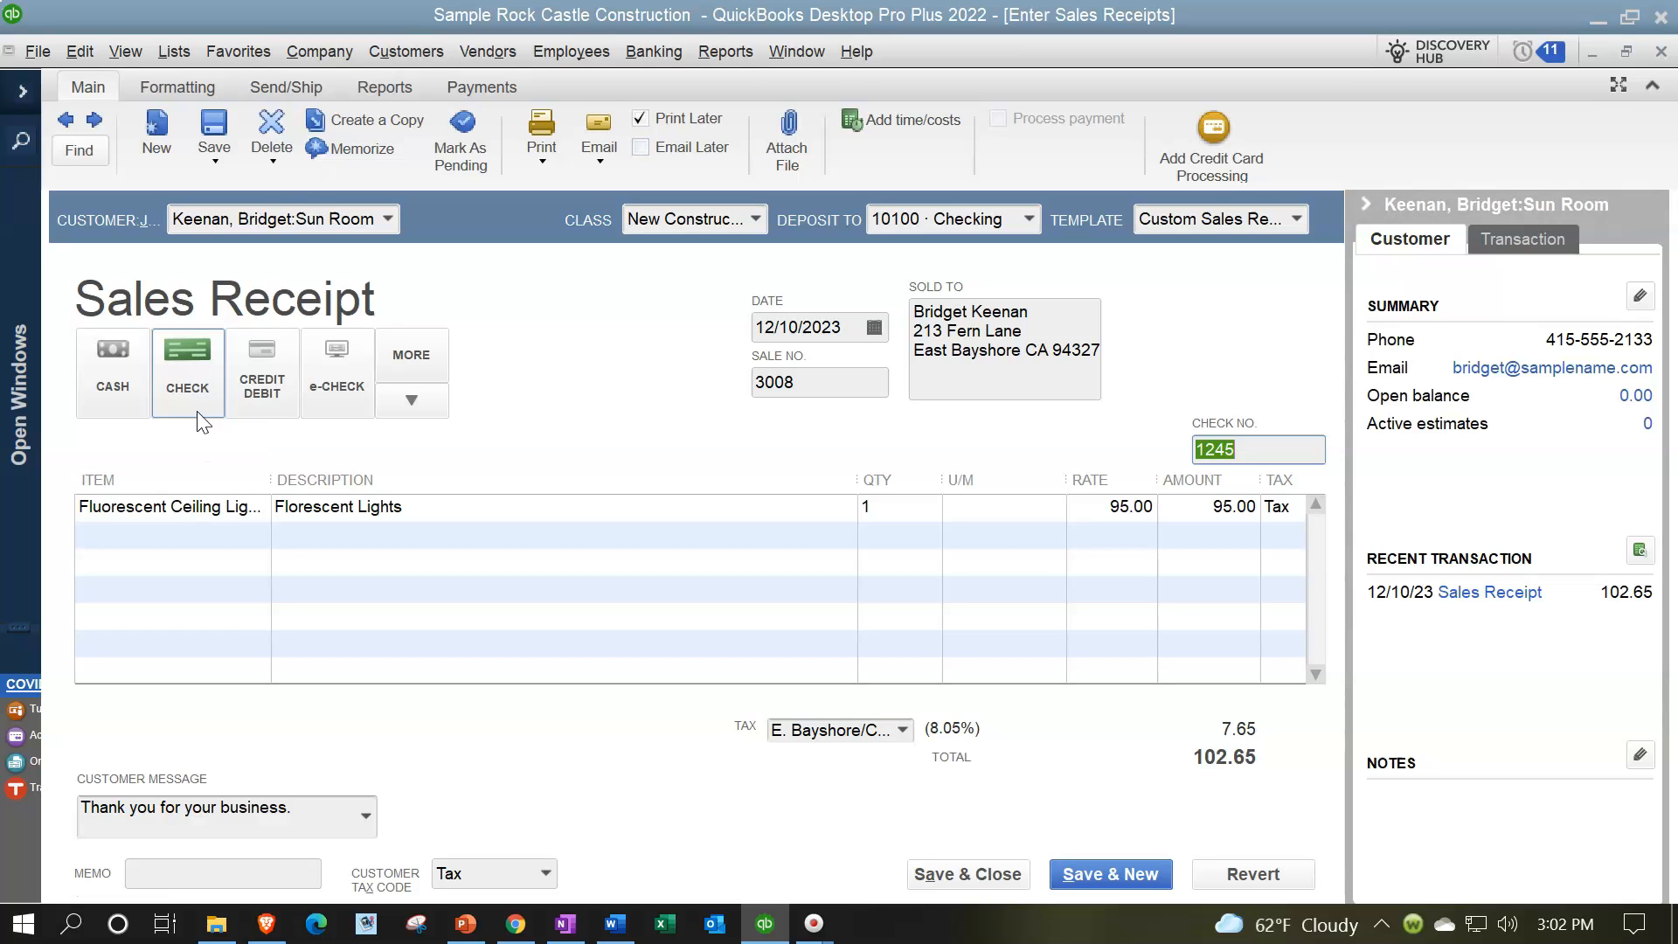
Step: Hide the customer information pane and widen the Item column to fit the full item name
left_click(1366, 202)
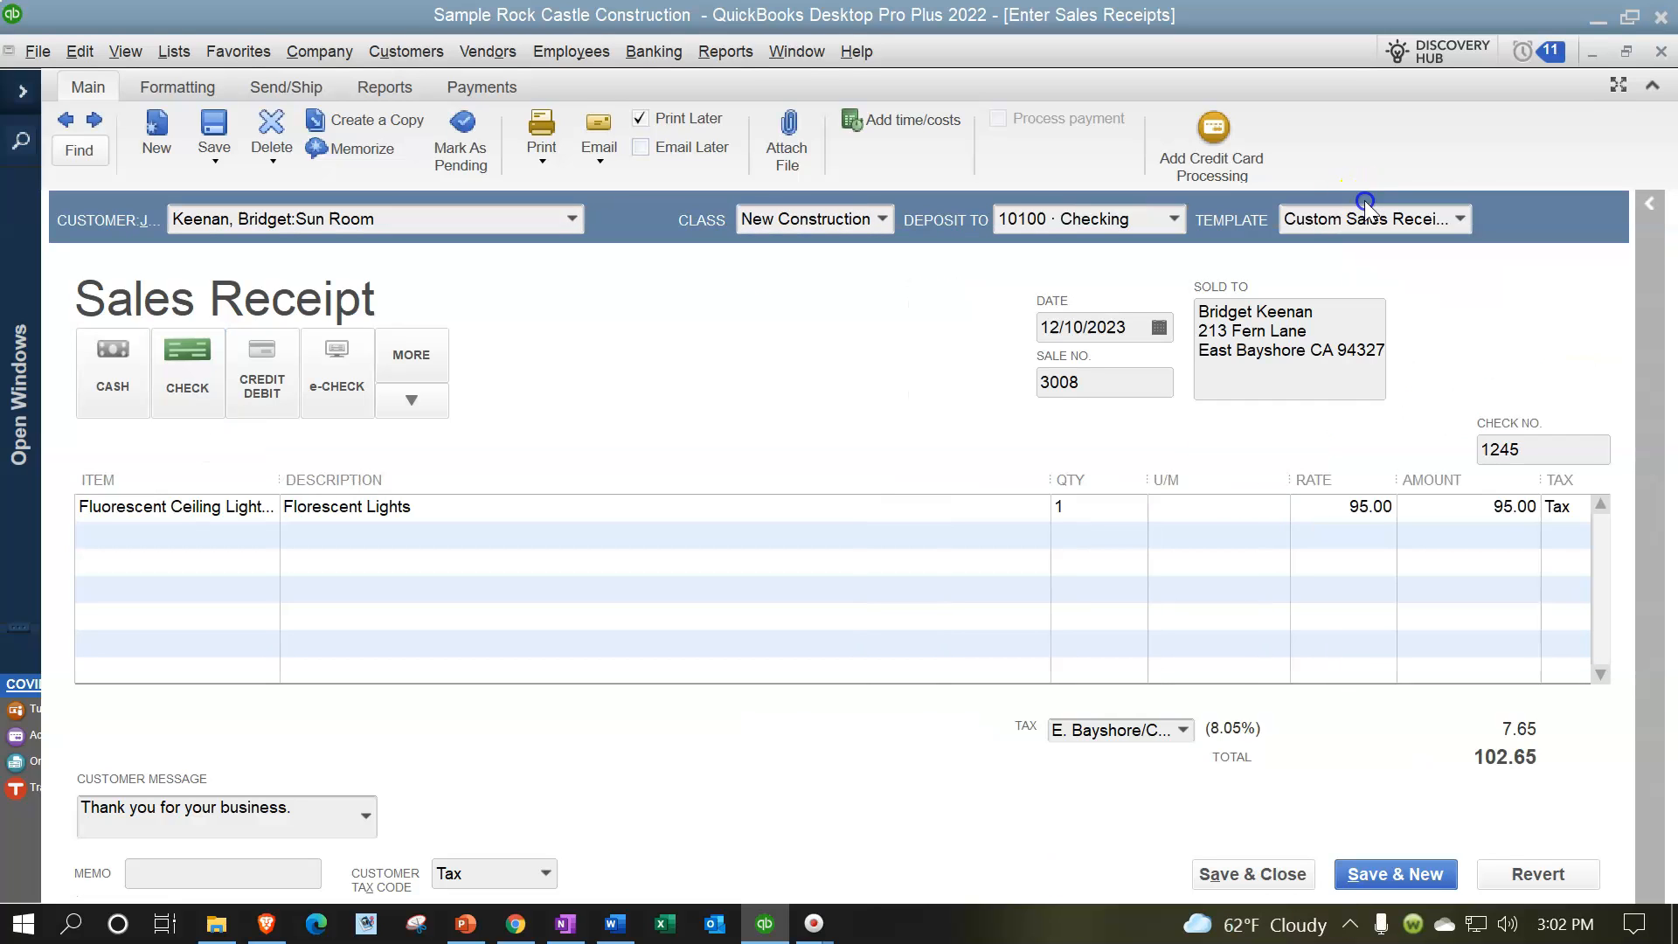
left_click(192, 507)
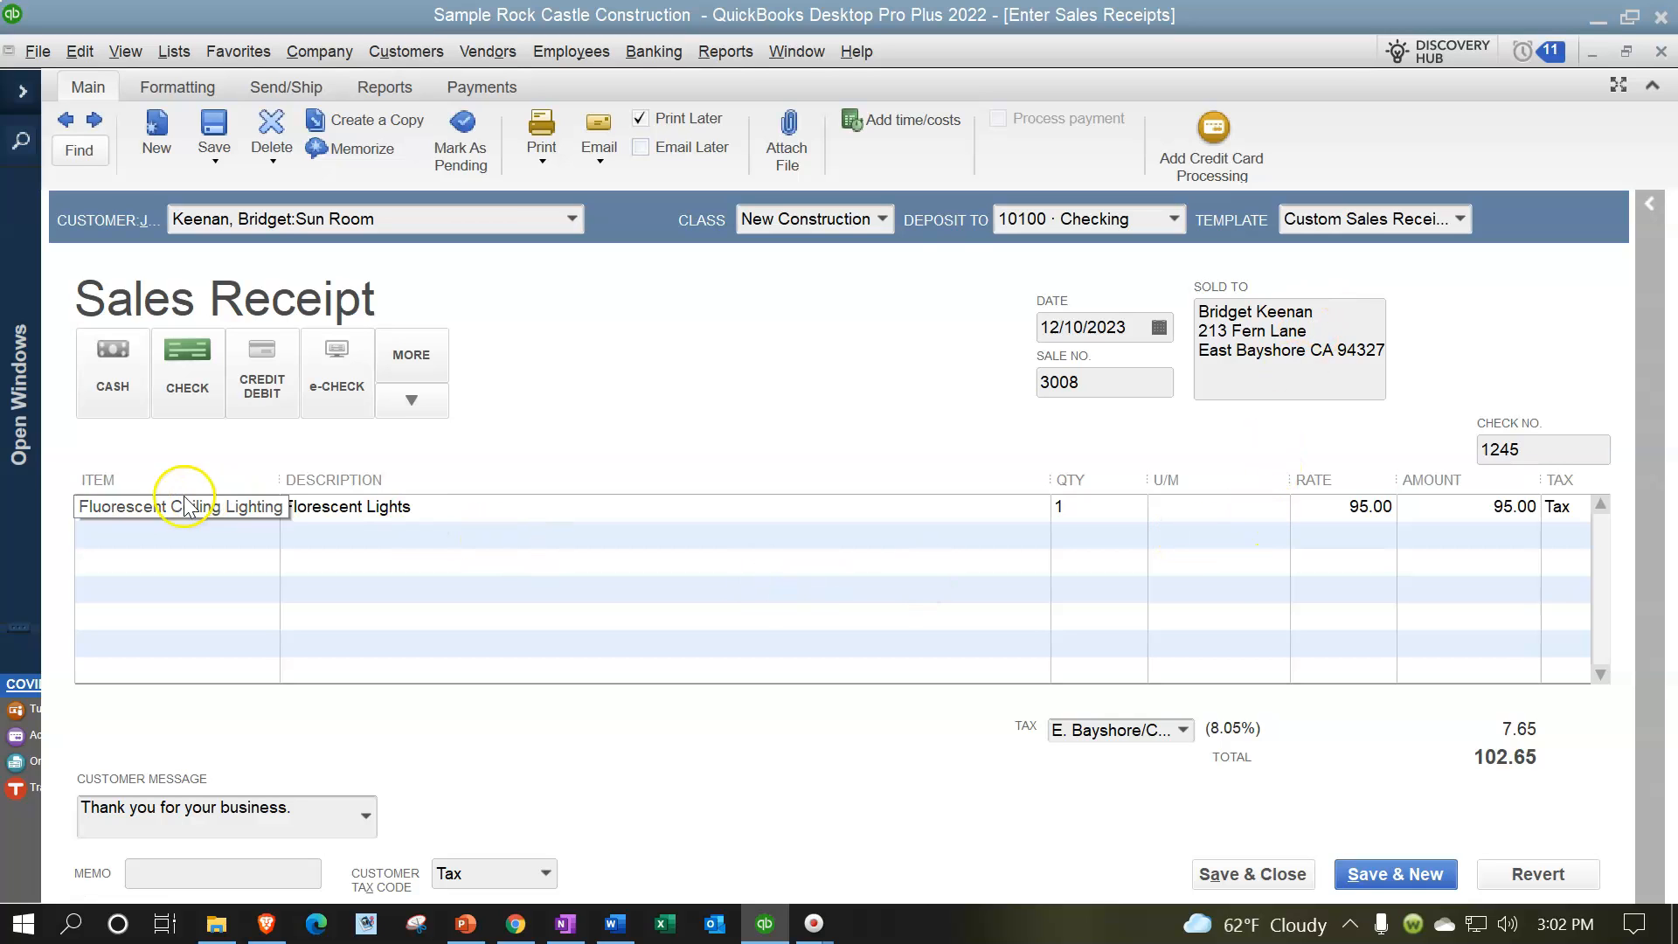
left_click(302, 515)
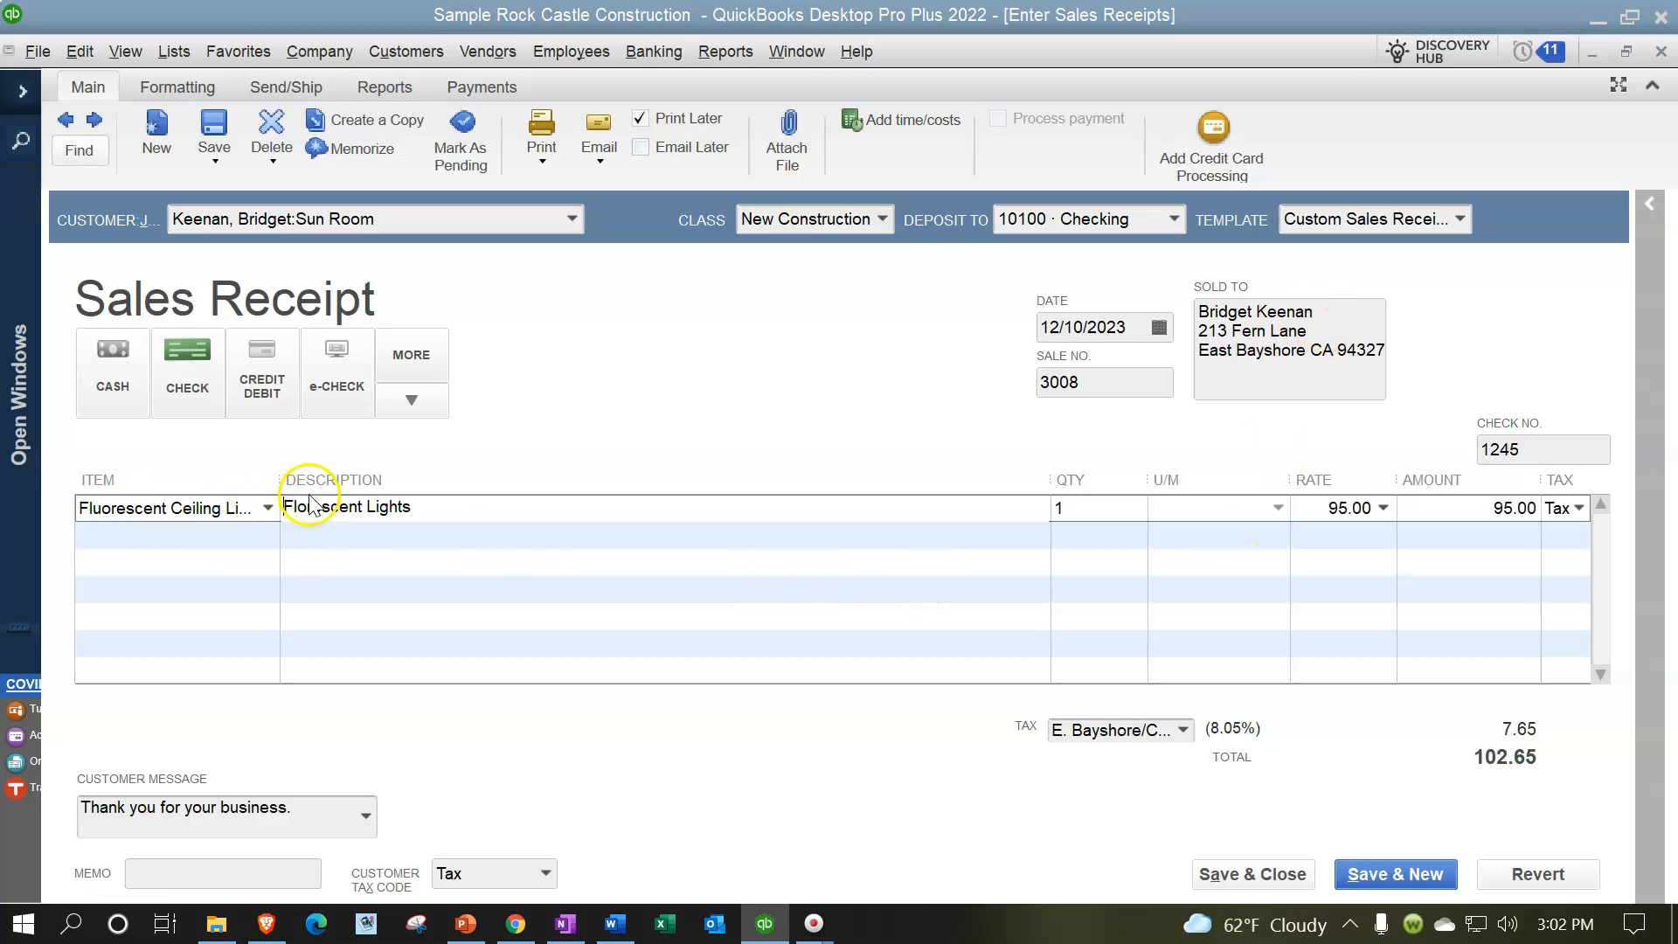
left_click_drag(282, 474, 401, 476)
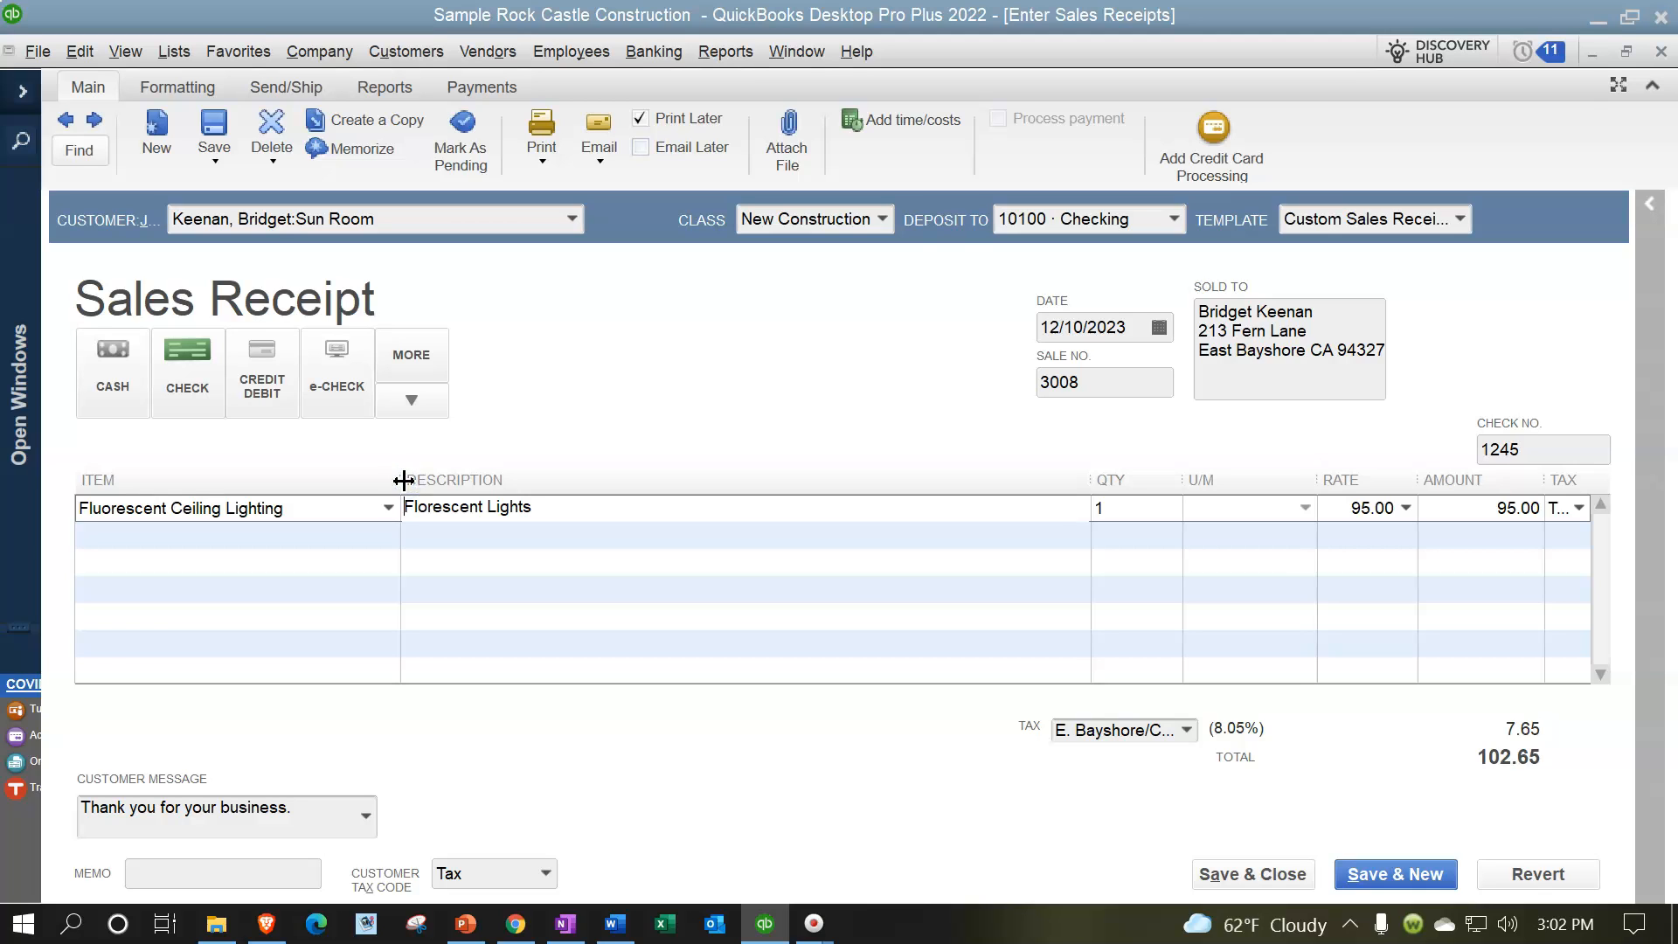
Step: Review the item list and the lighting line's fields, and narrow the Amount column to give the Tax column more room
left_click(386, 509)
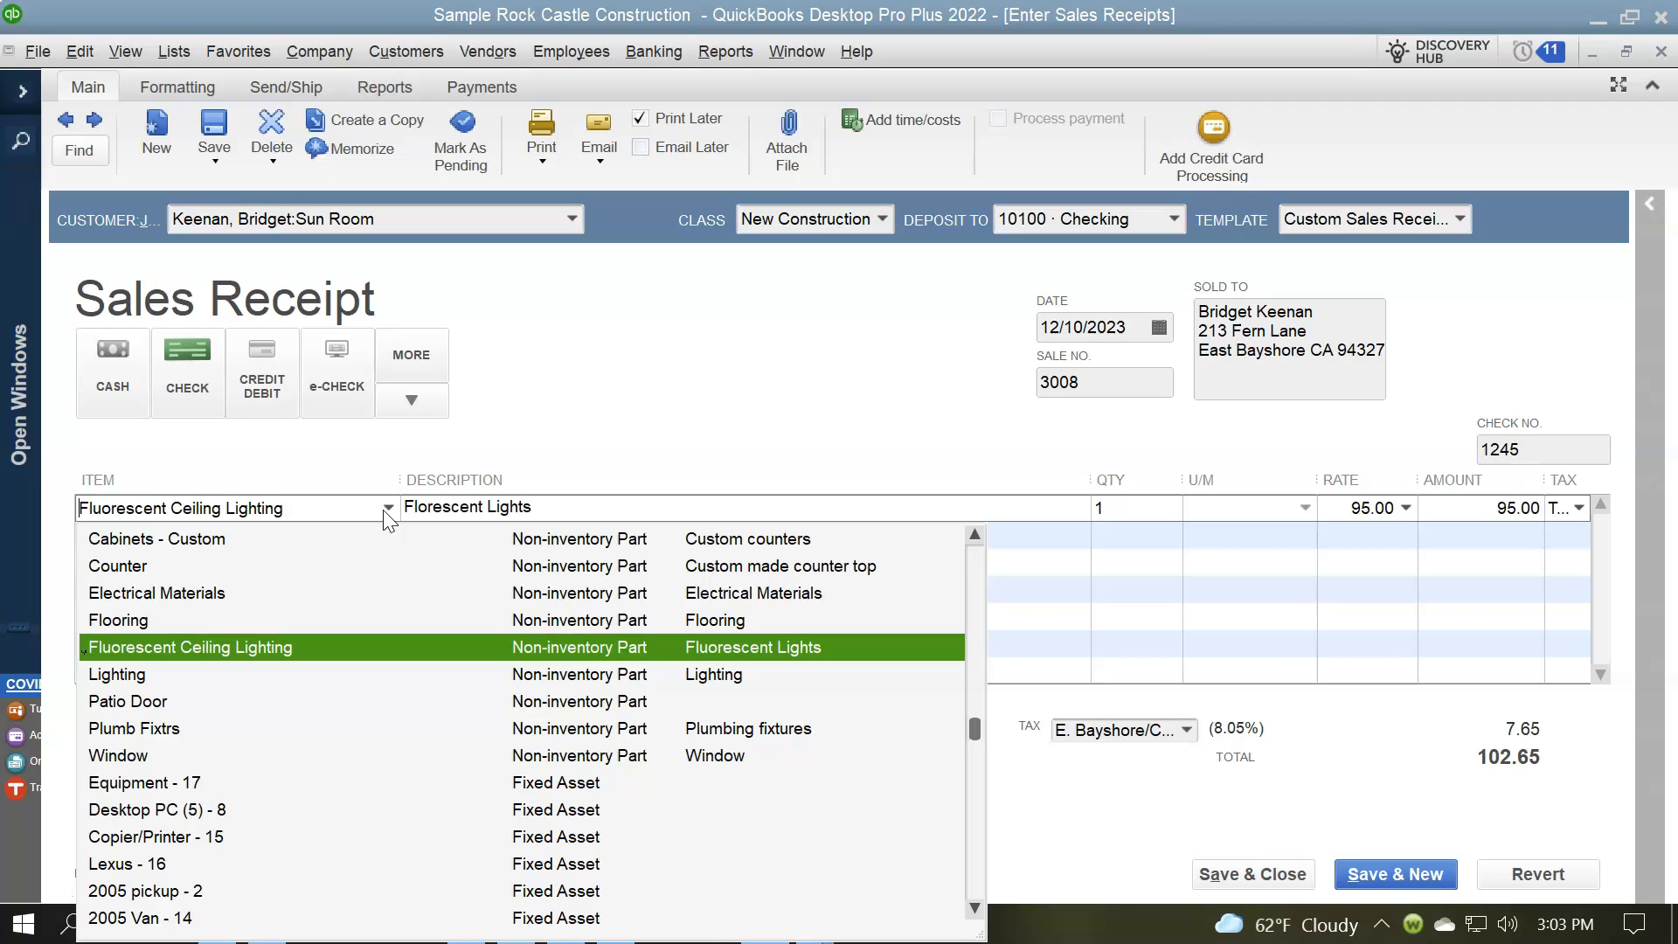
left_click(385, 509)
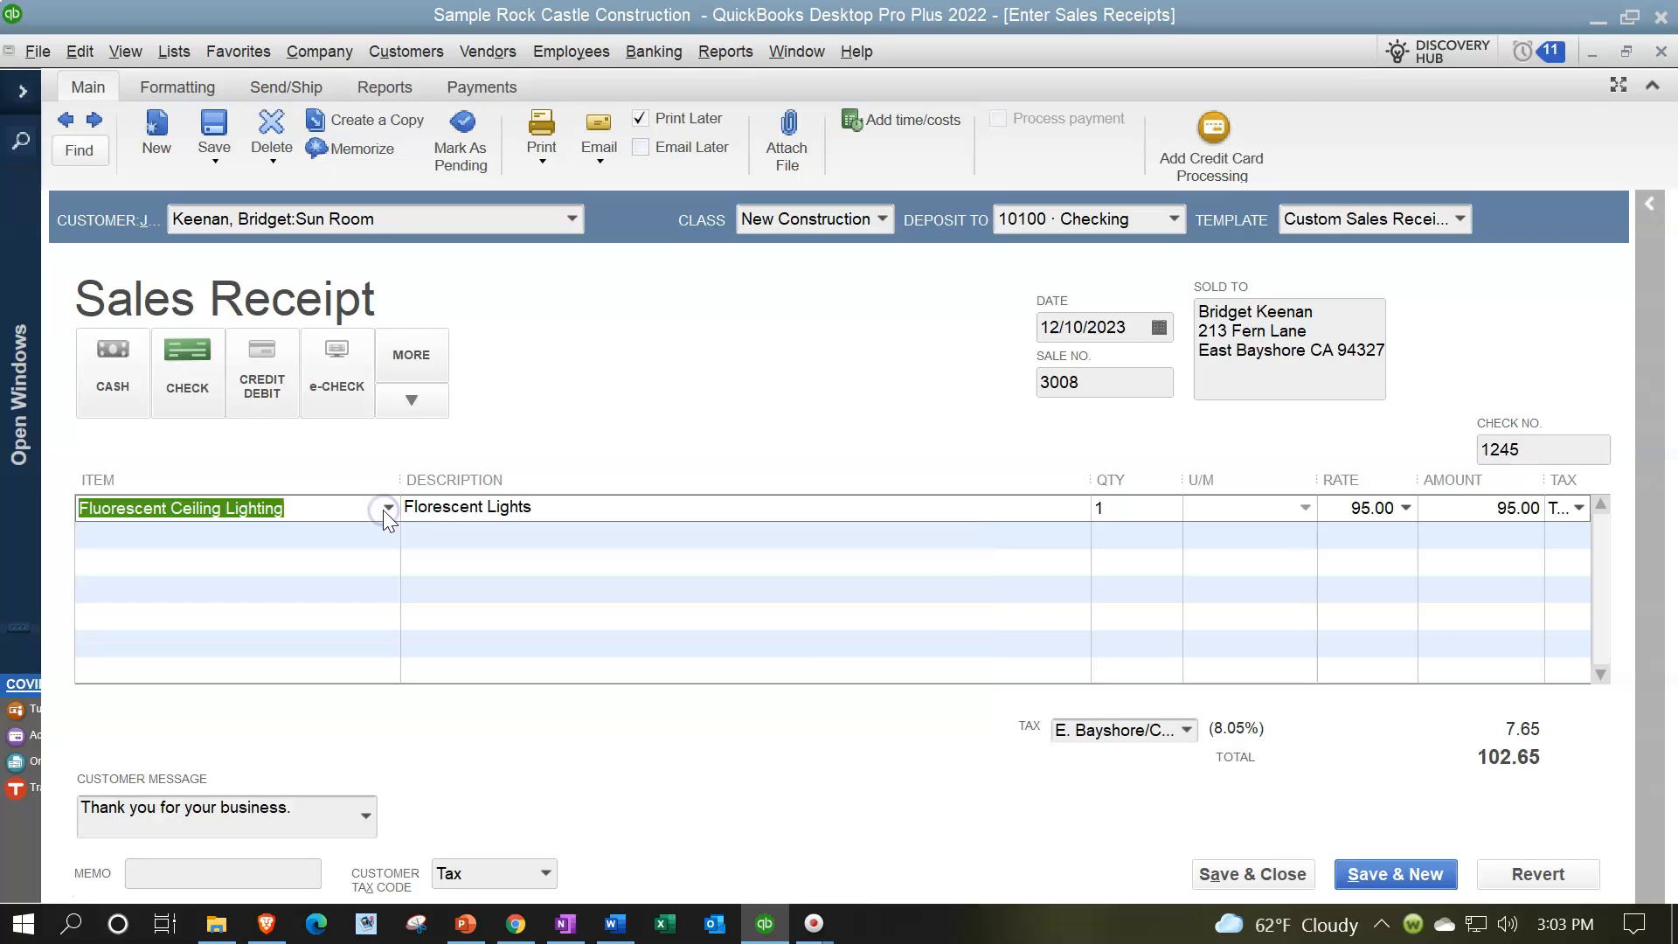
key("Tab")
key("Tab")
key("Tab")
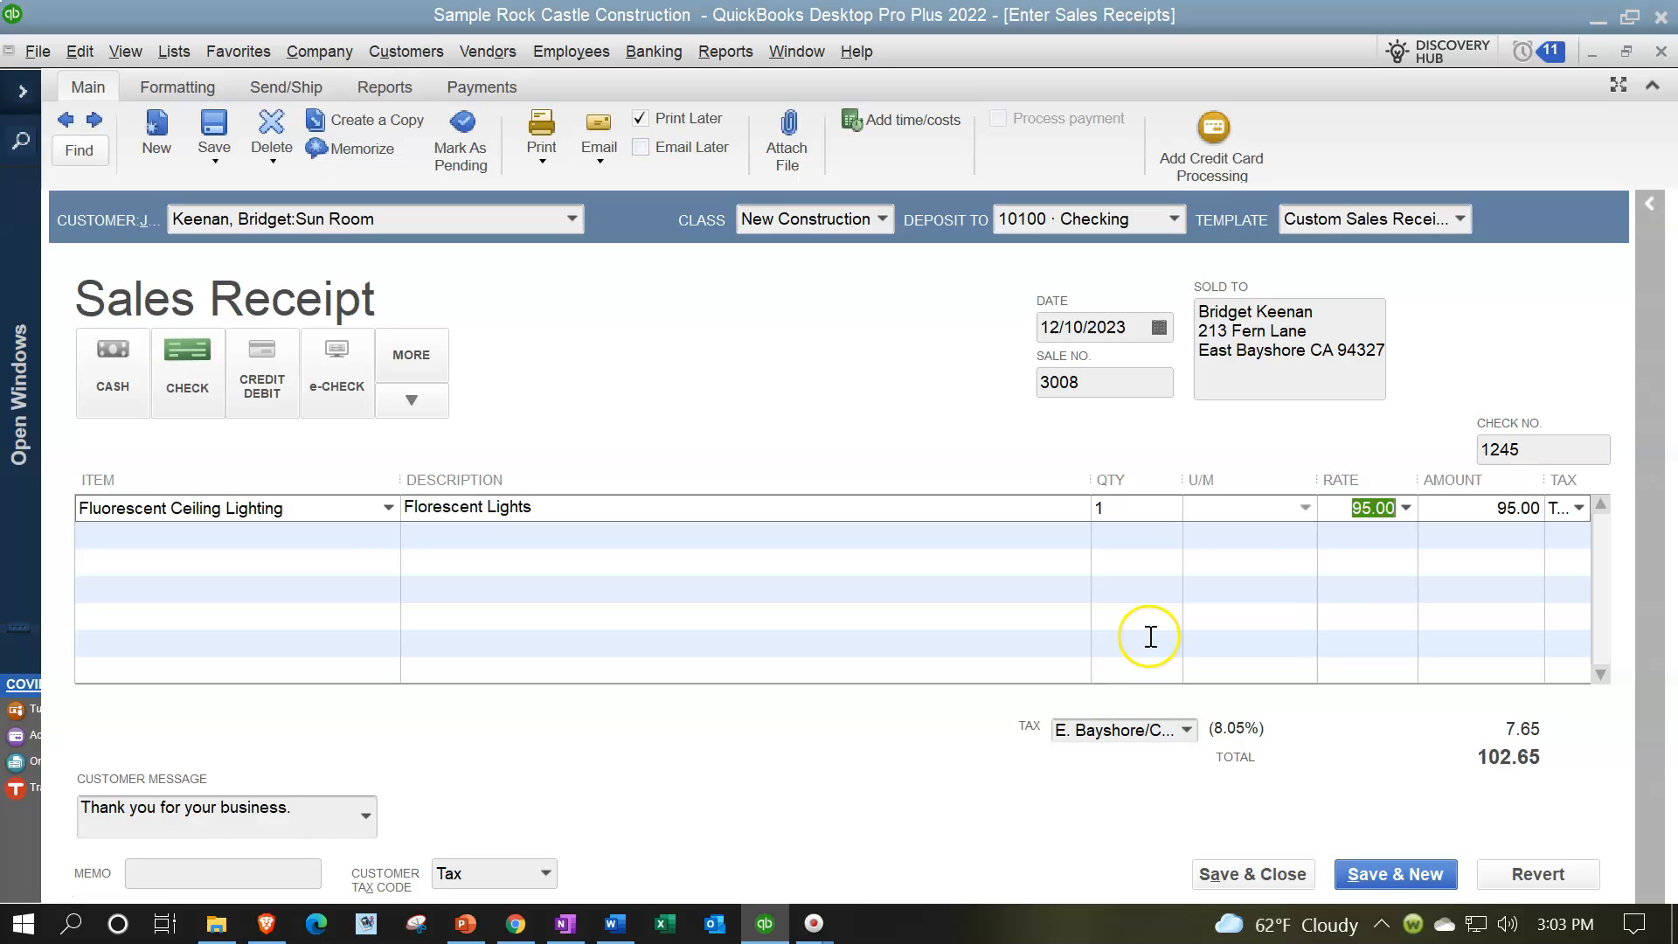
key("Tab")
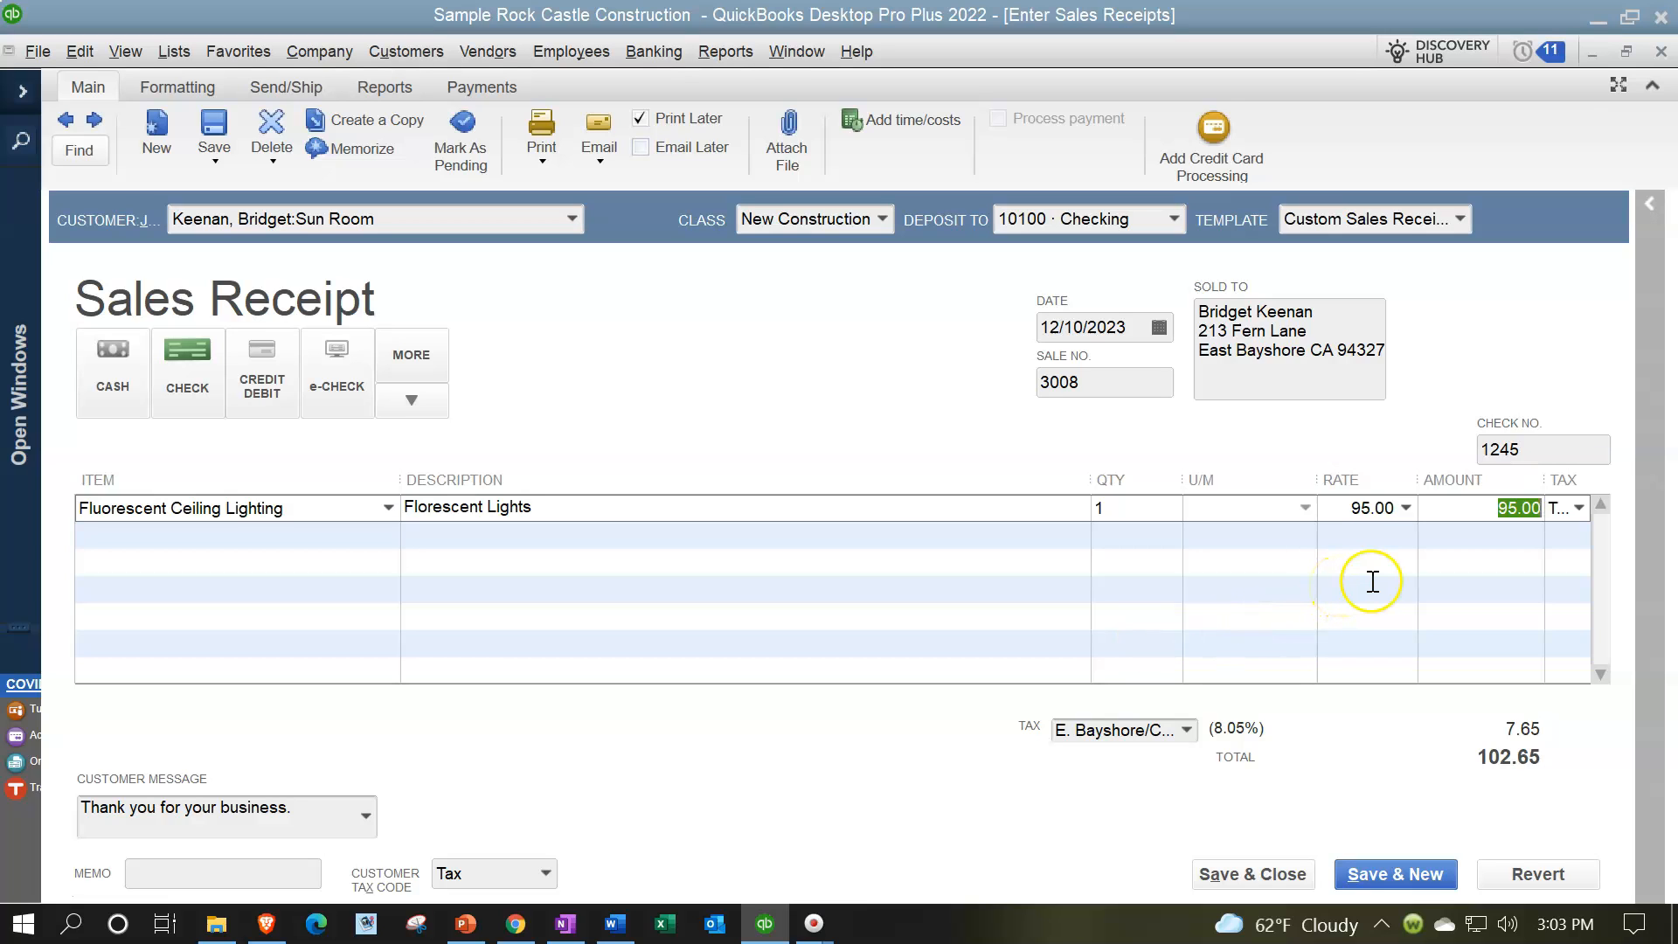
left_click_drag(1546, 480, 1493, 480)
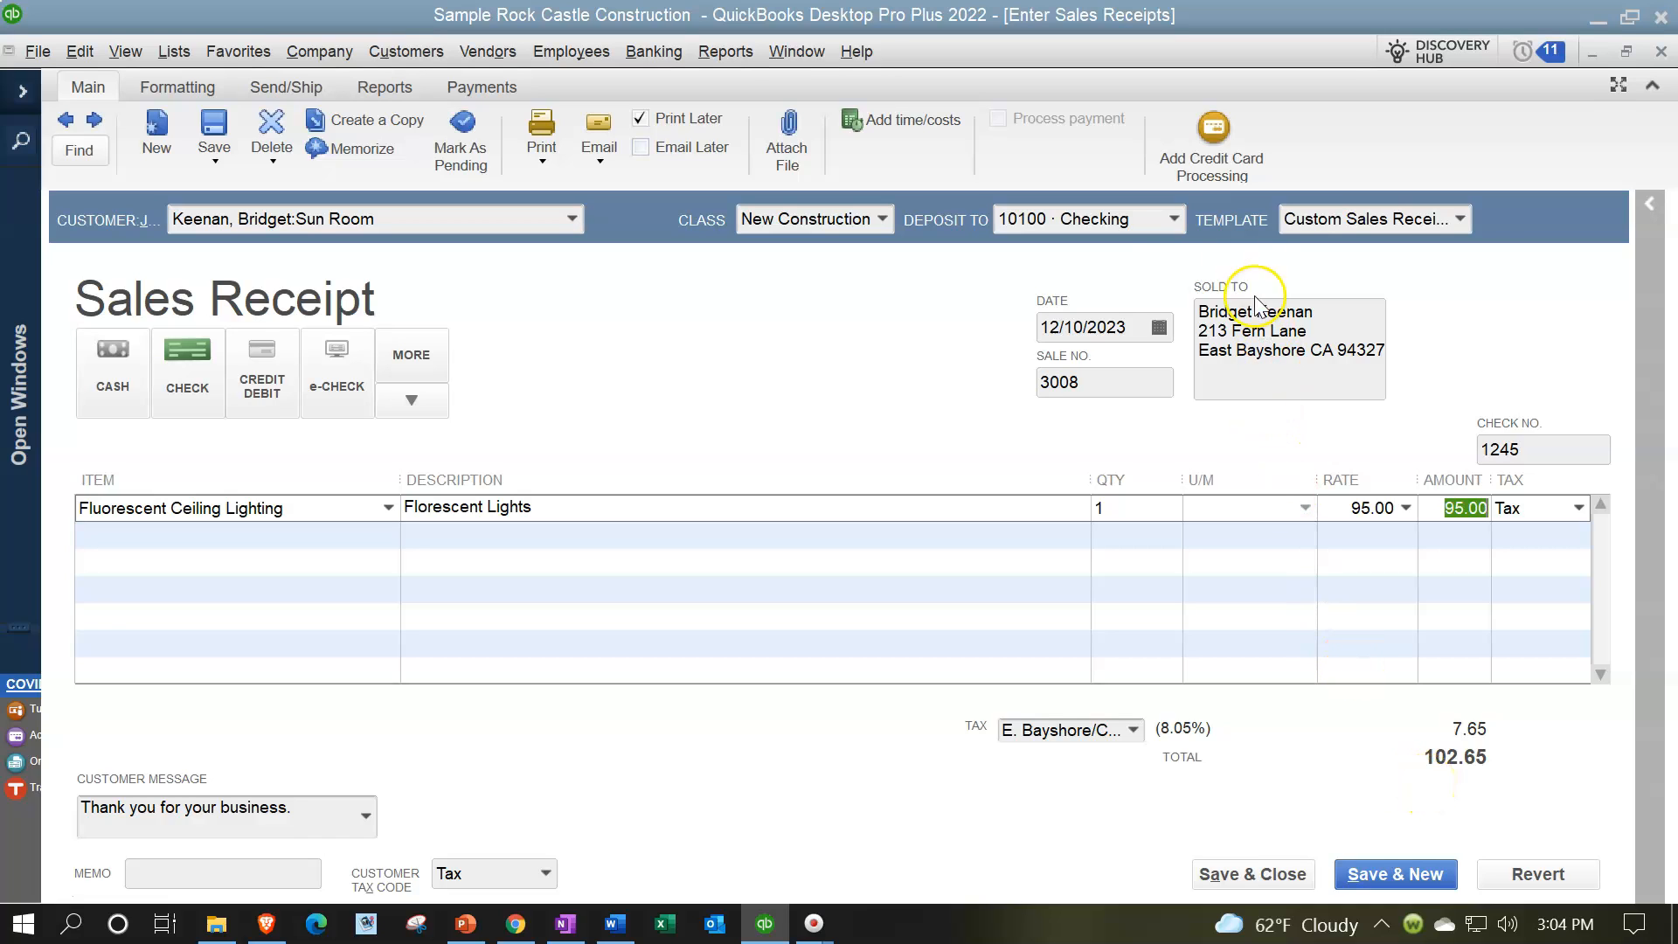
Step: Review the accounts offered in the Deposit To list, including Checking and Undeposited Funds, without changing the selection
left_click(1180, 221)
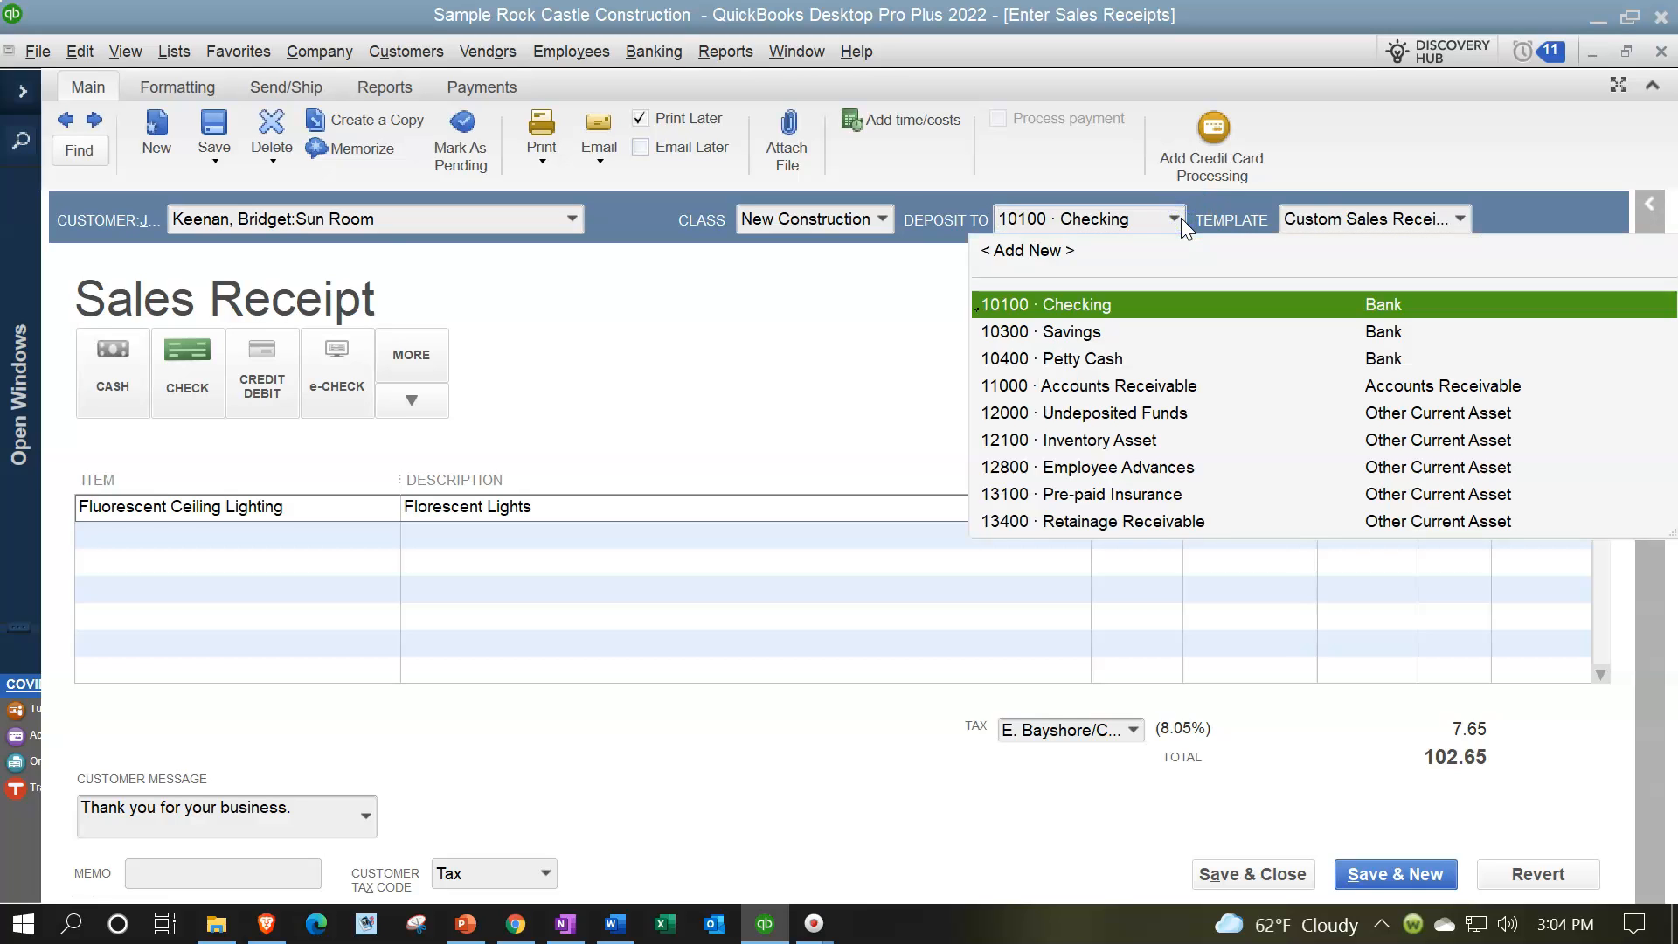
left_click(1181, 218)
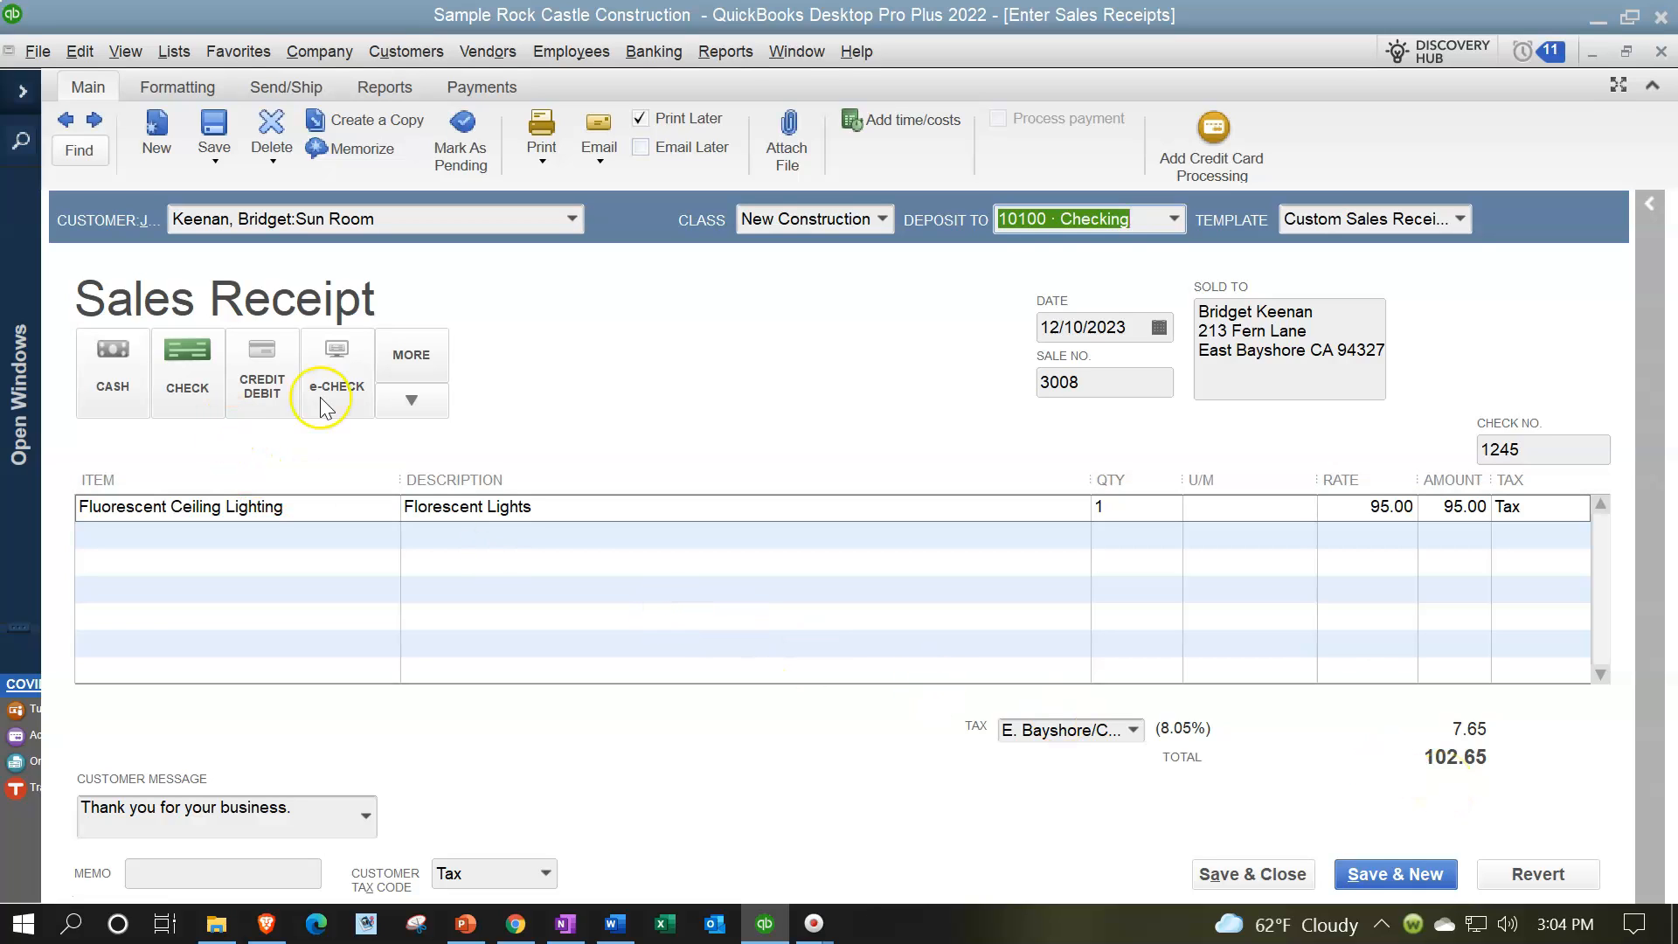
left_click(1178, 218)
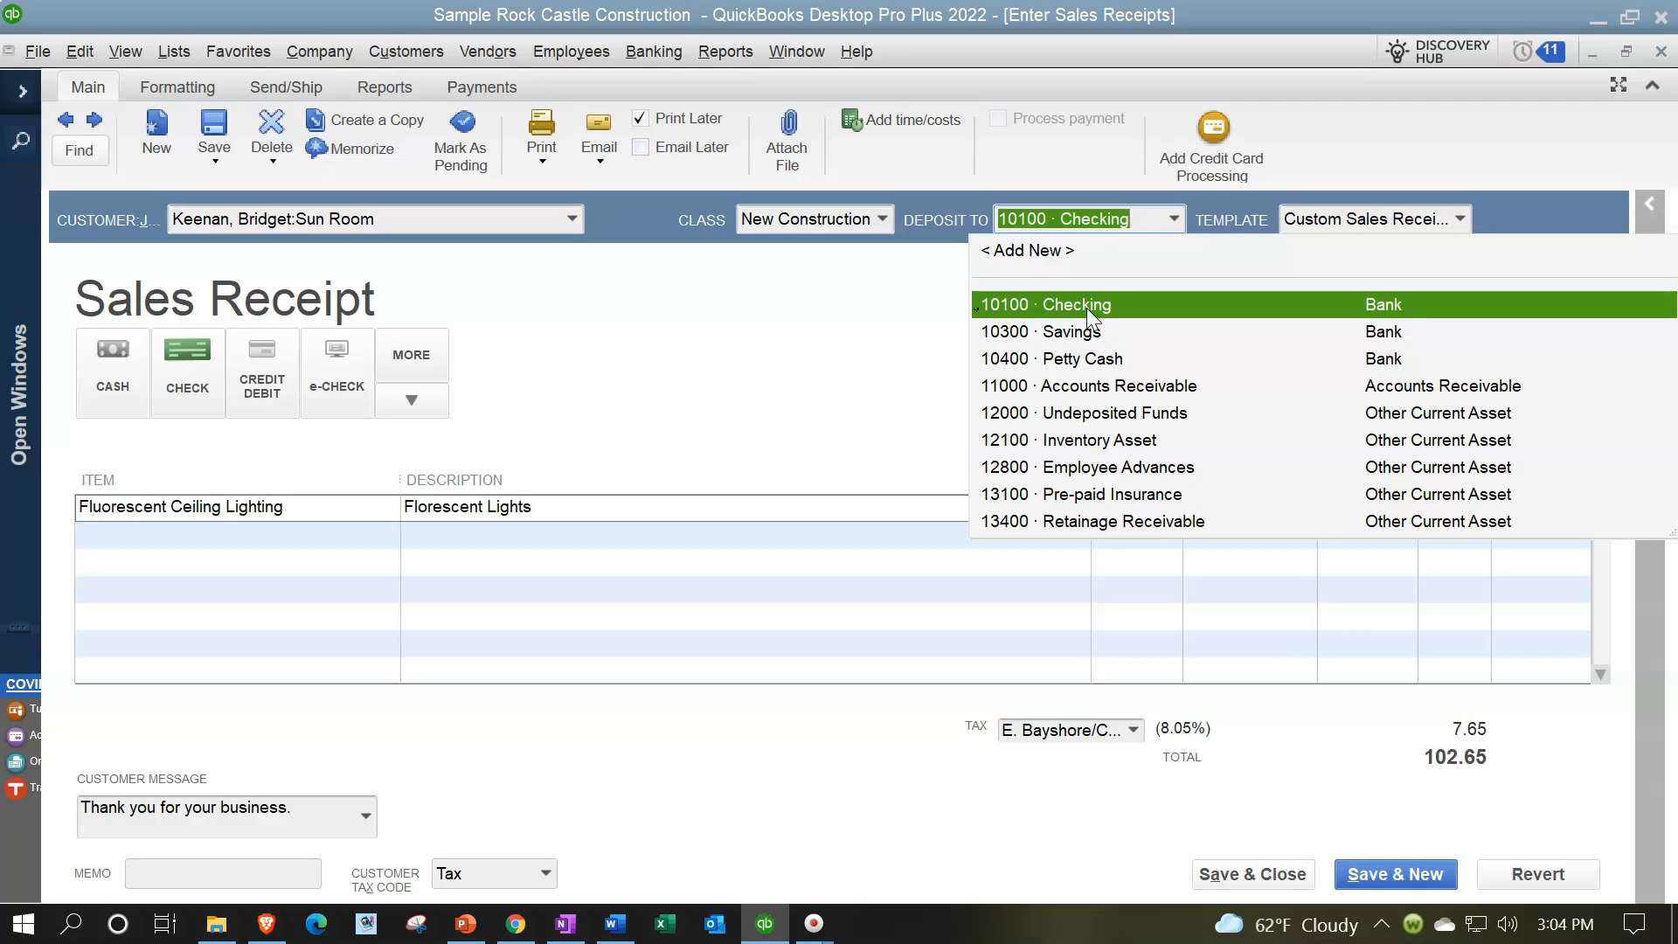
left_click(1077, 418)
left_click(816, 418)
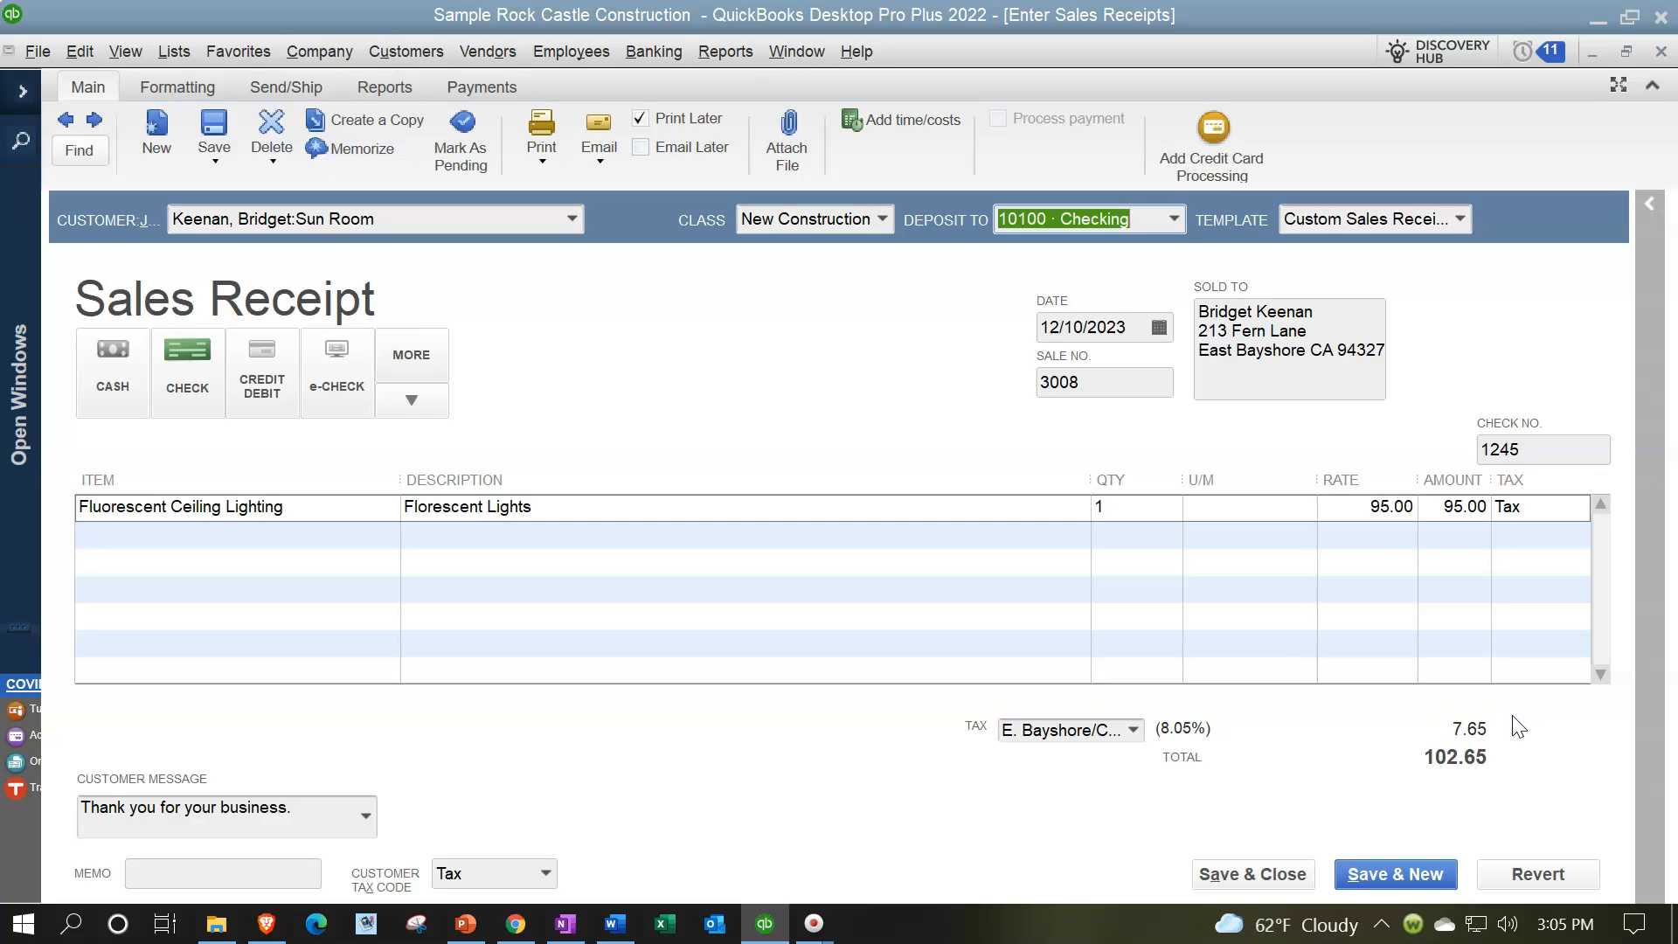
Step: Examine the receipt's total and line amount, and look through the item list of the Fluorescent Ceiling Lighting line
left_click(1518, 773)
left_click(1493, 532)
left_click(372, 510)
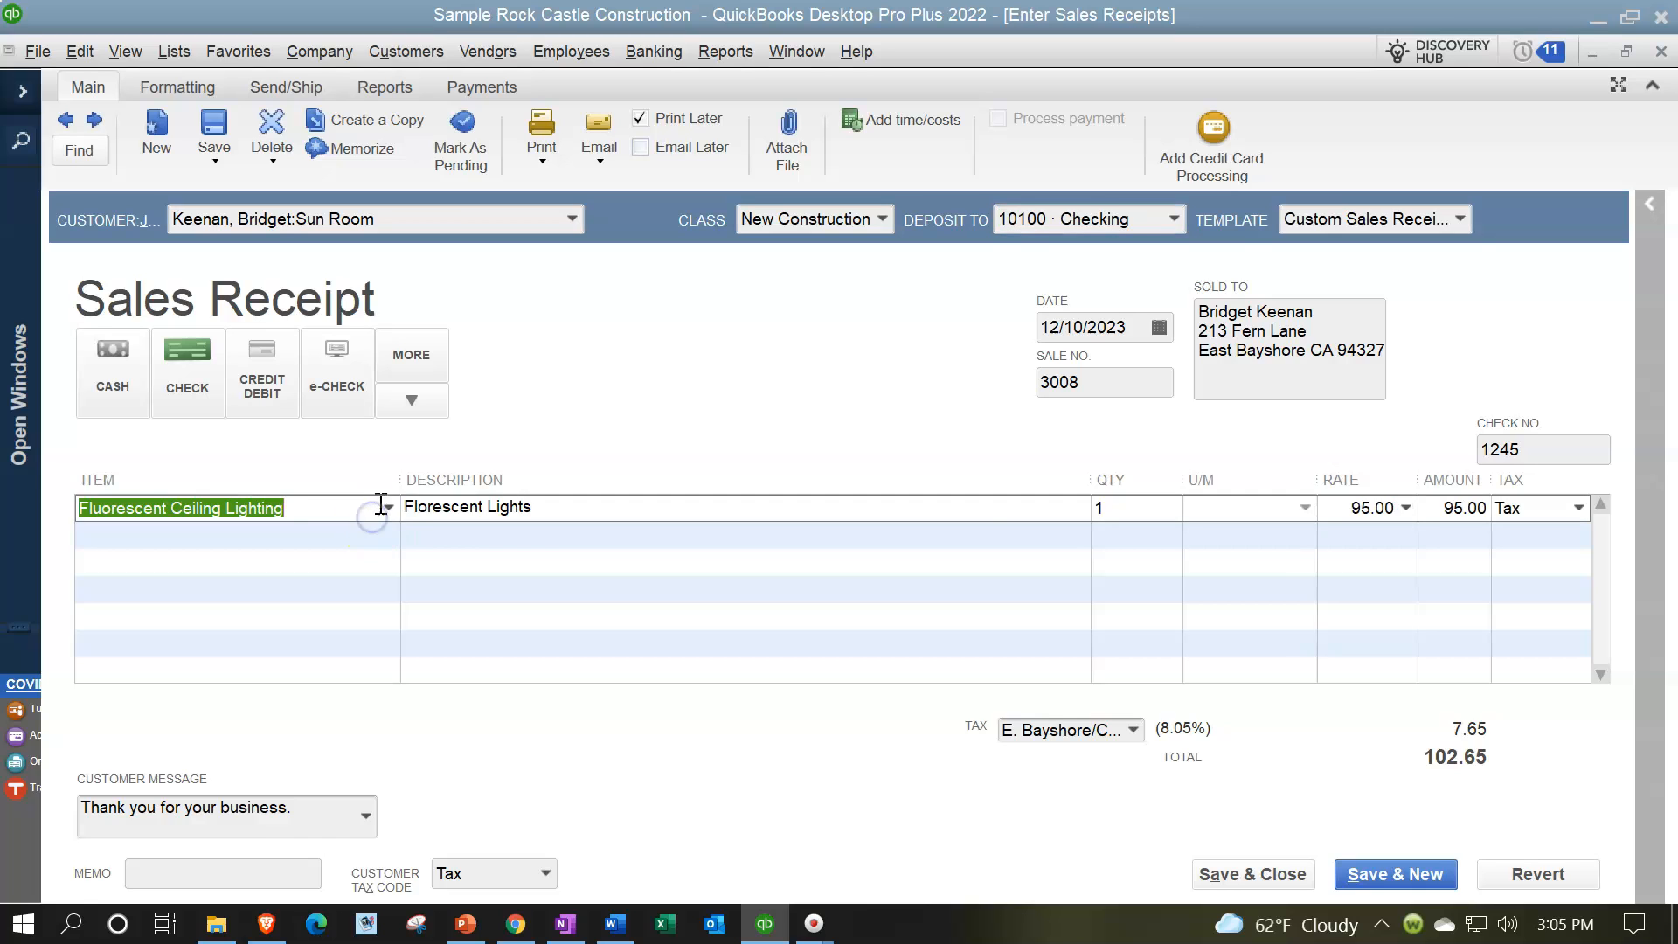
left_click(387, 508)
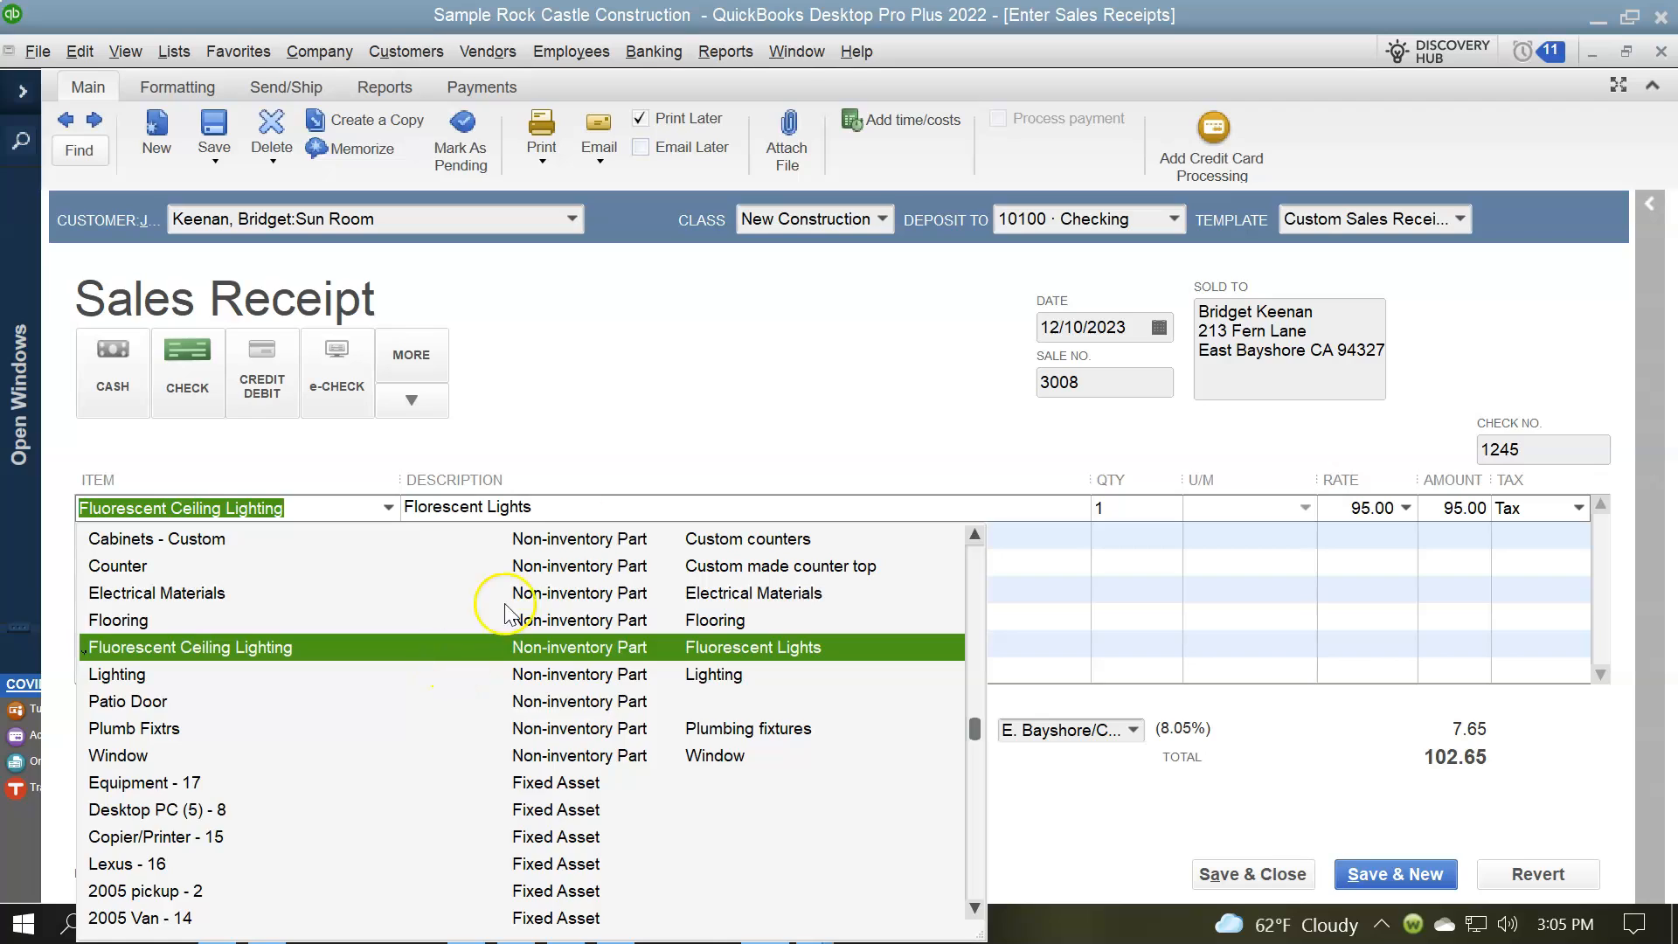
left_click(684, 398)
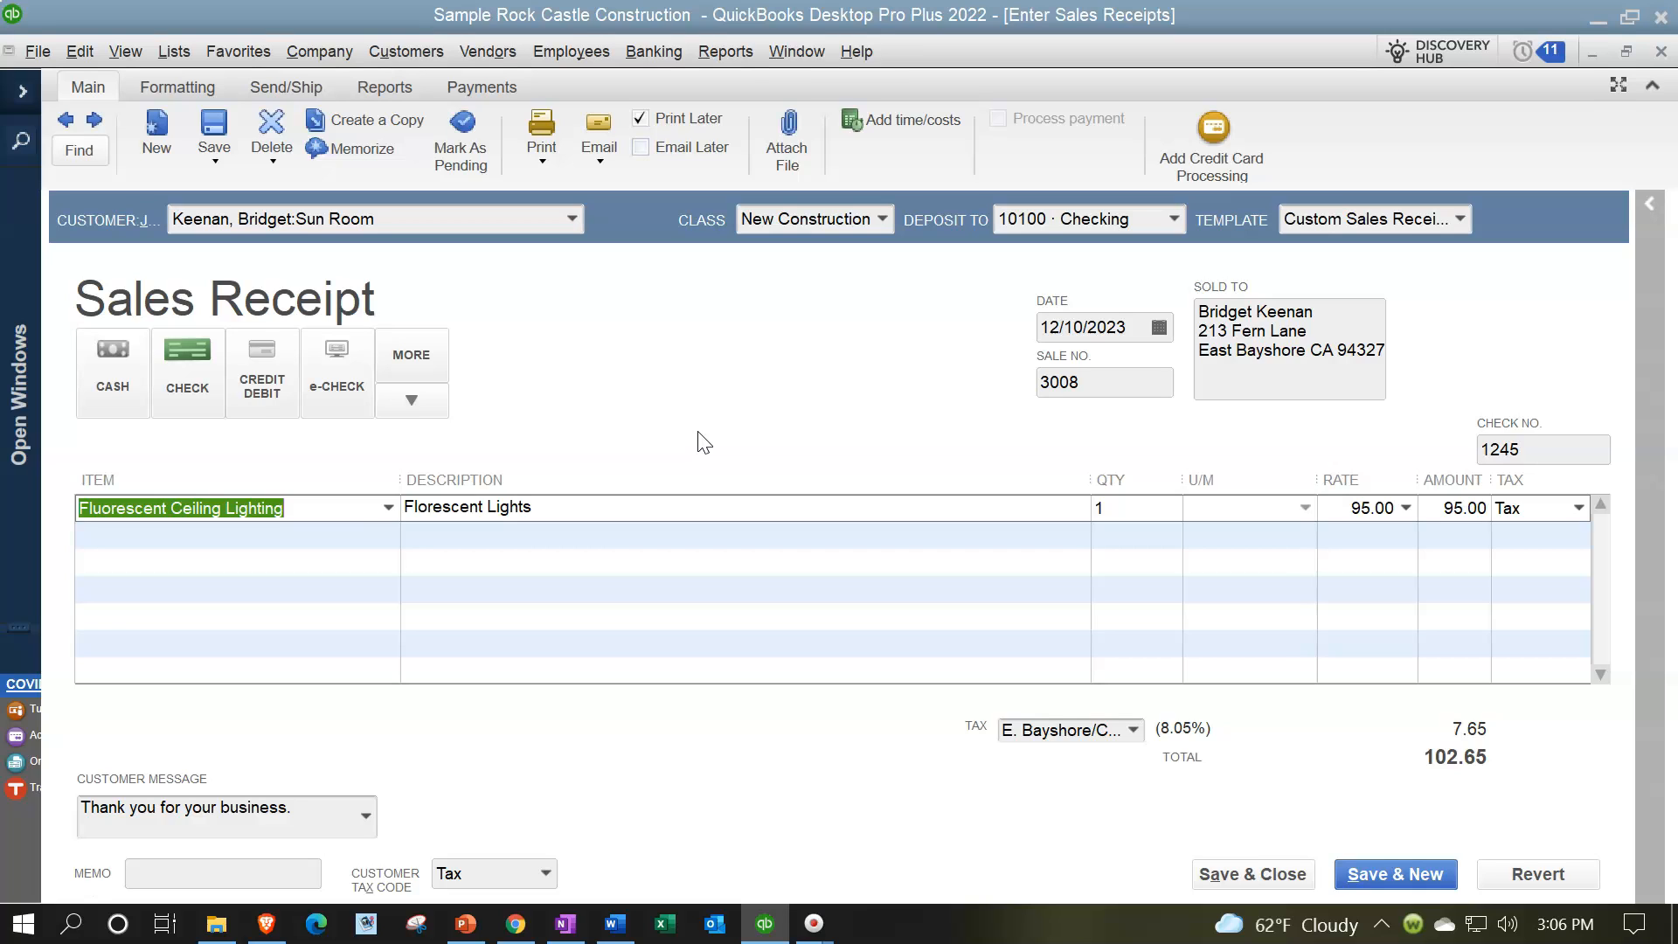
Step: Open the sales receipt's Transaction Journal, resize its columns to fit the full account names, and examine the posted accounts and amounts
left_click(382, 91)
left_click(370, 119)
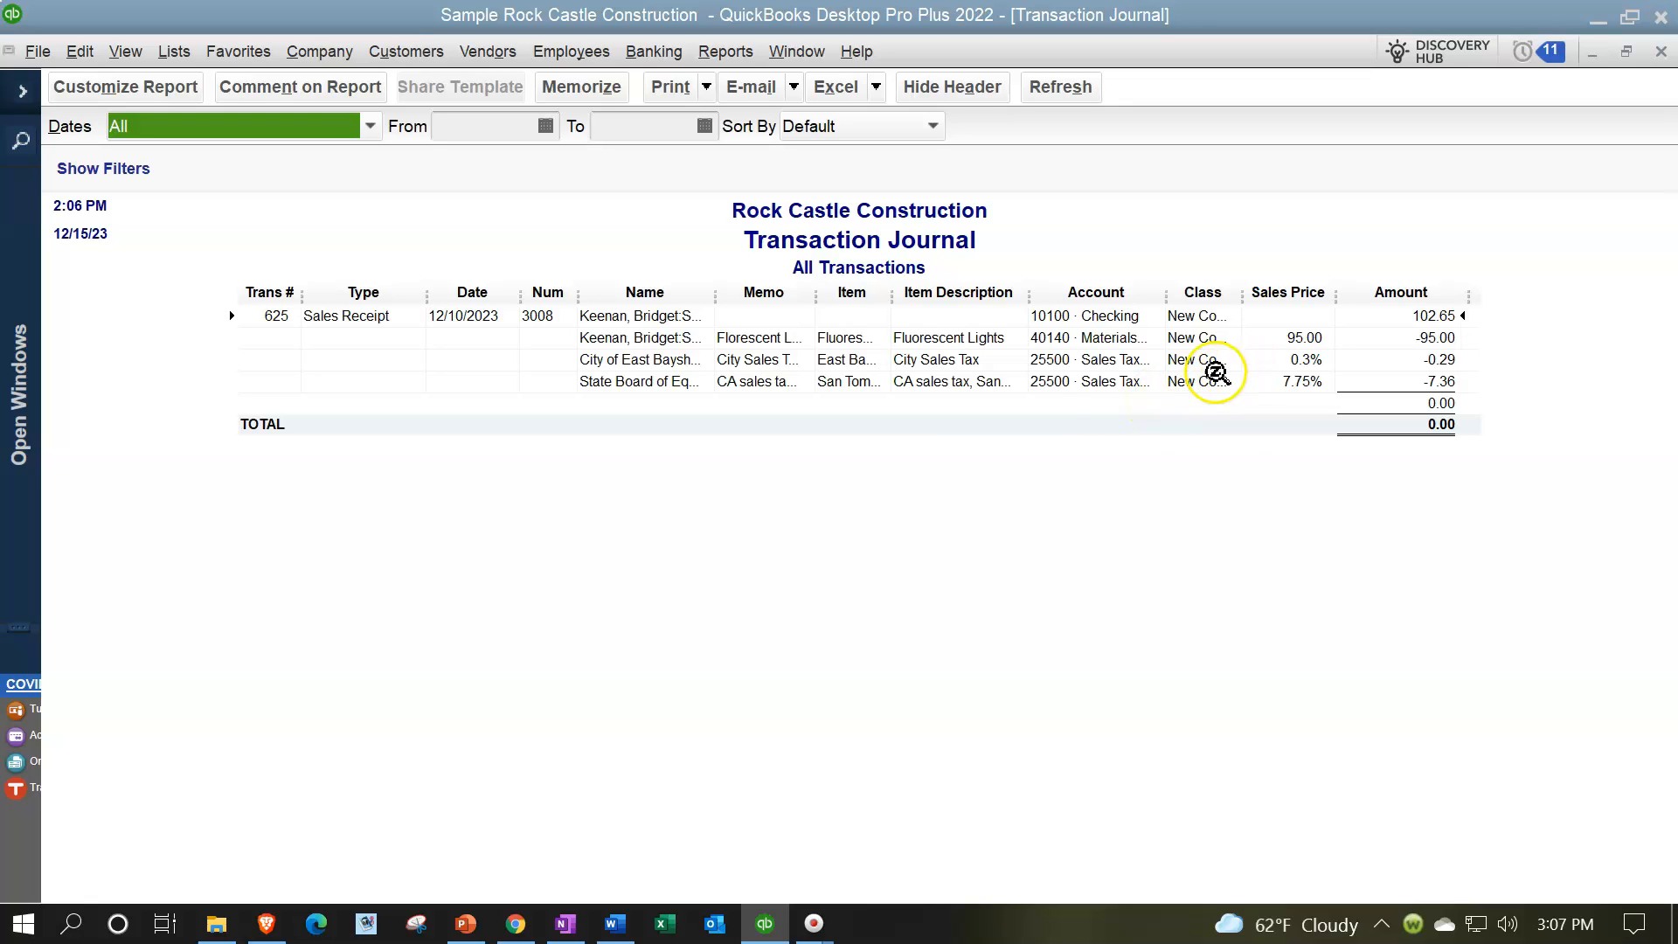
left_click_drag(427, 293, 407, 302)
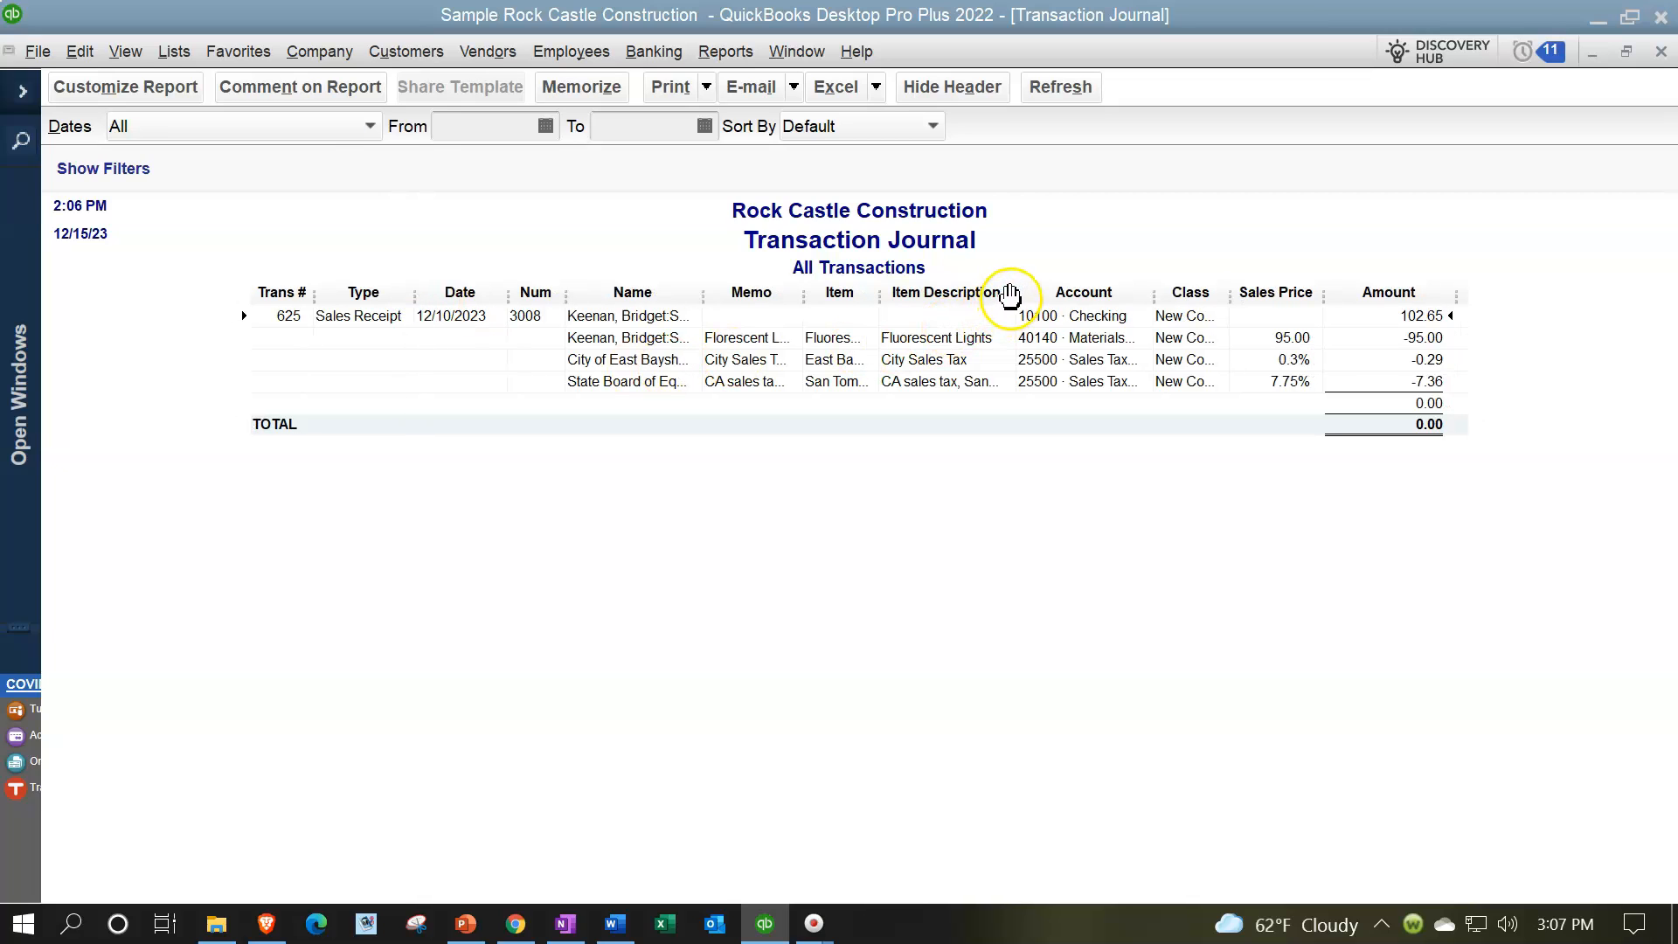
left_click_drag(1016, 299, 986, 302)
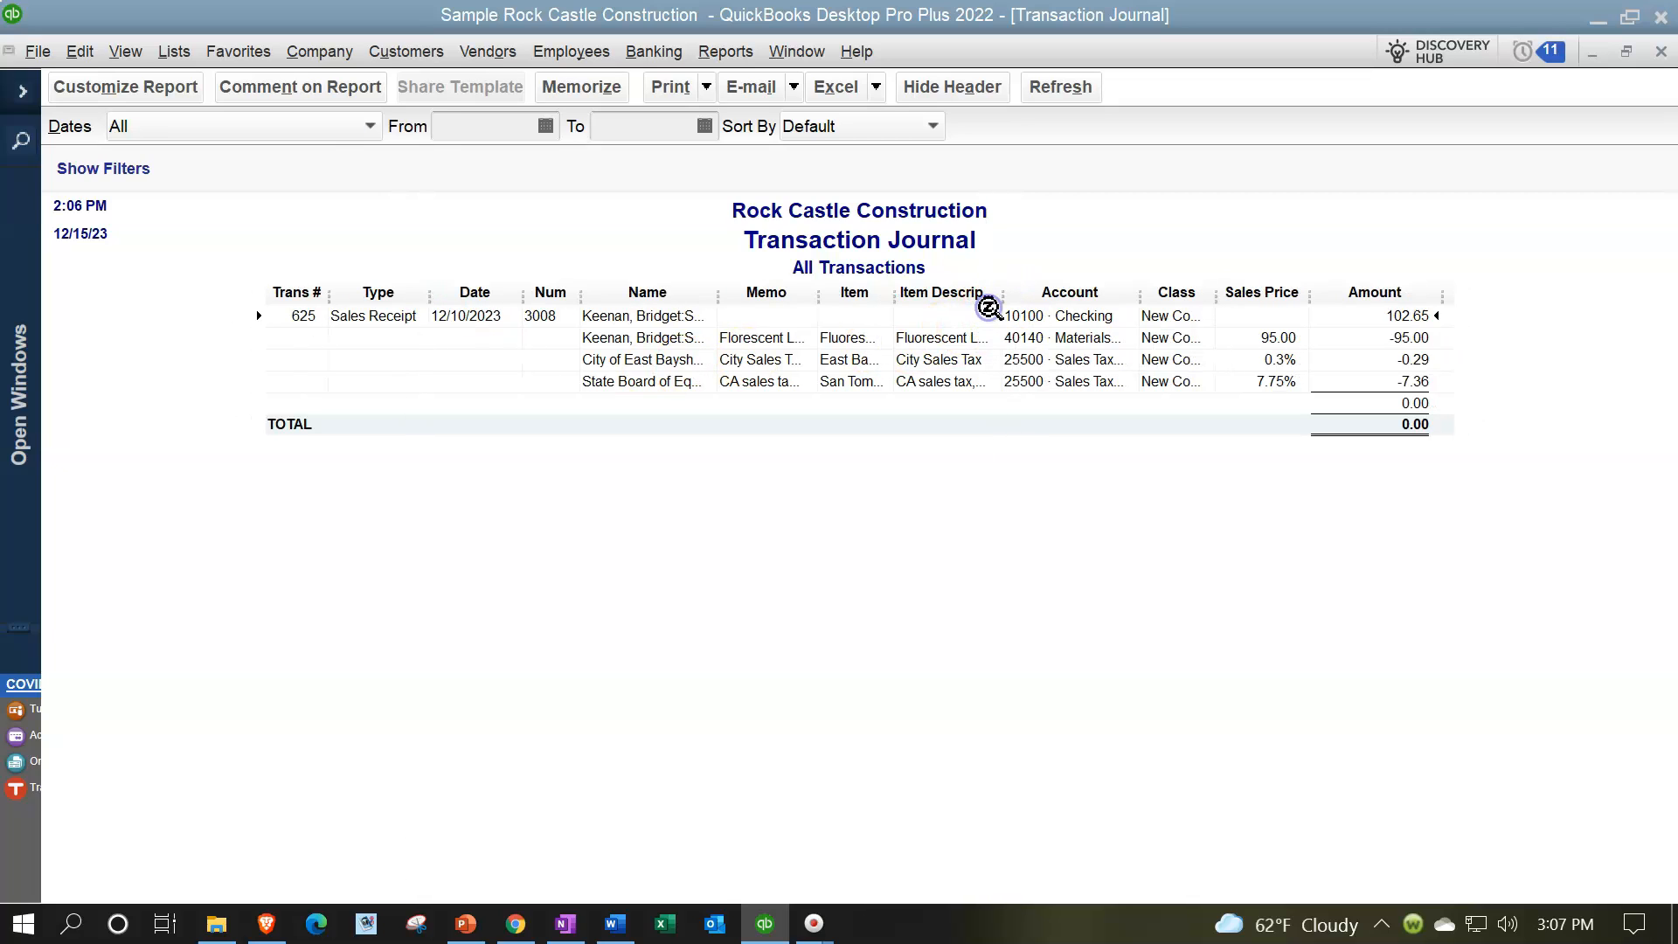
left_click_drag(1139, 297, 1161, 297)
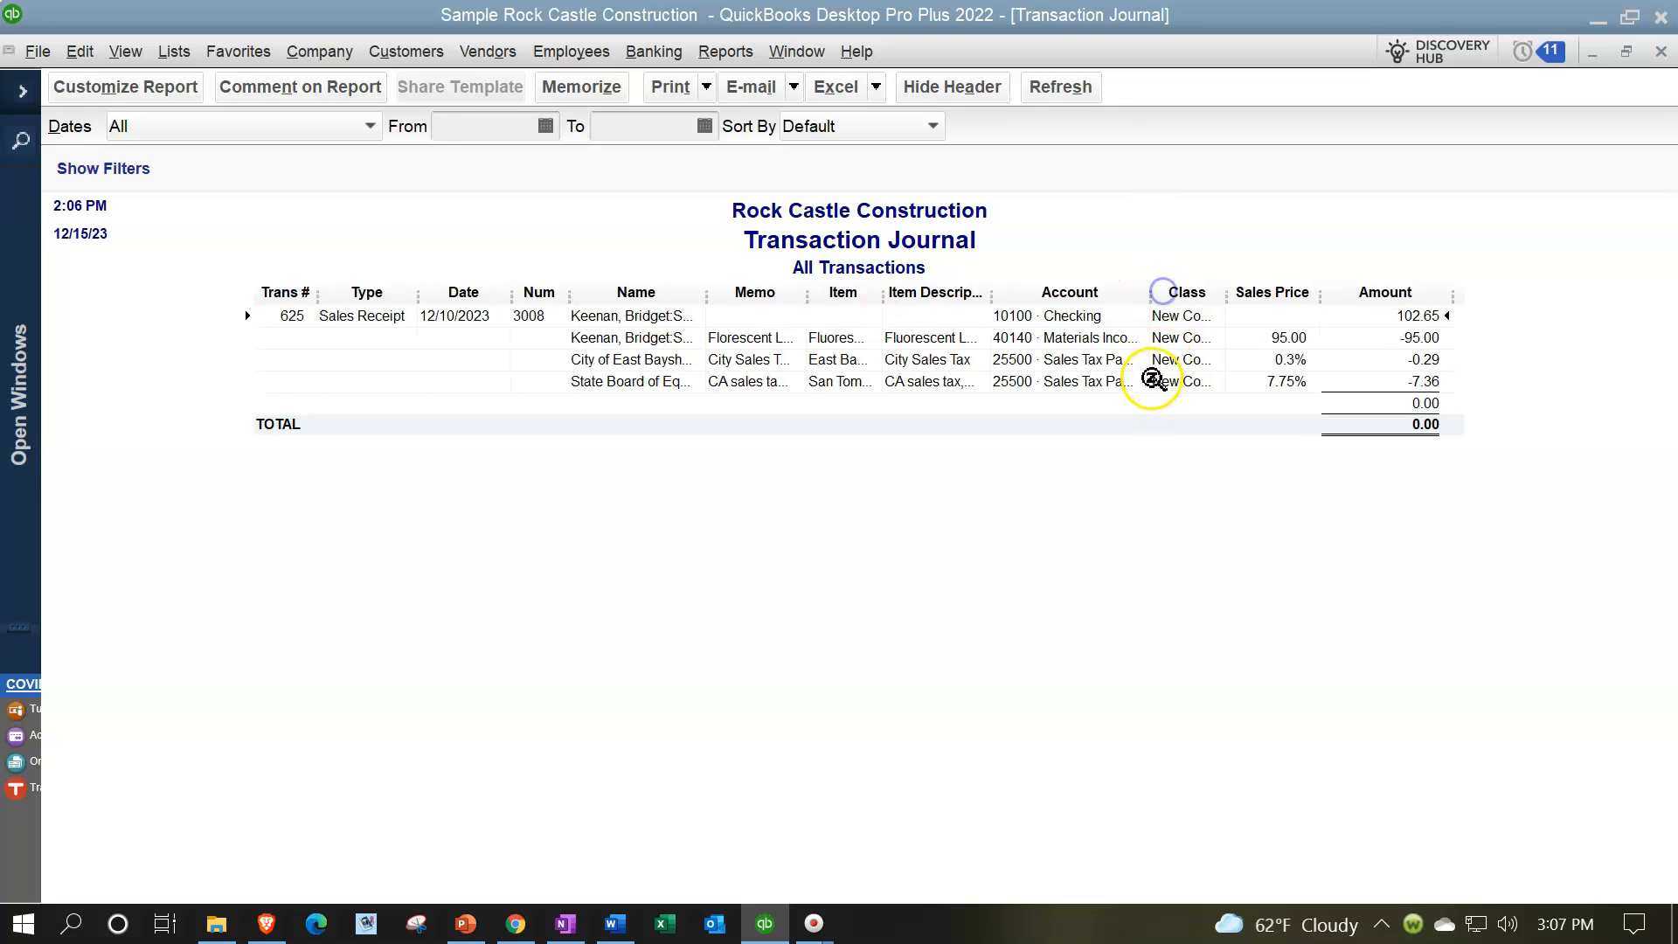
left_click(1397, 311)
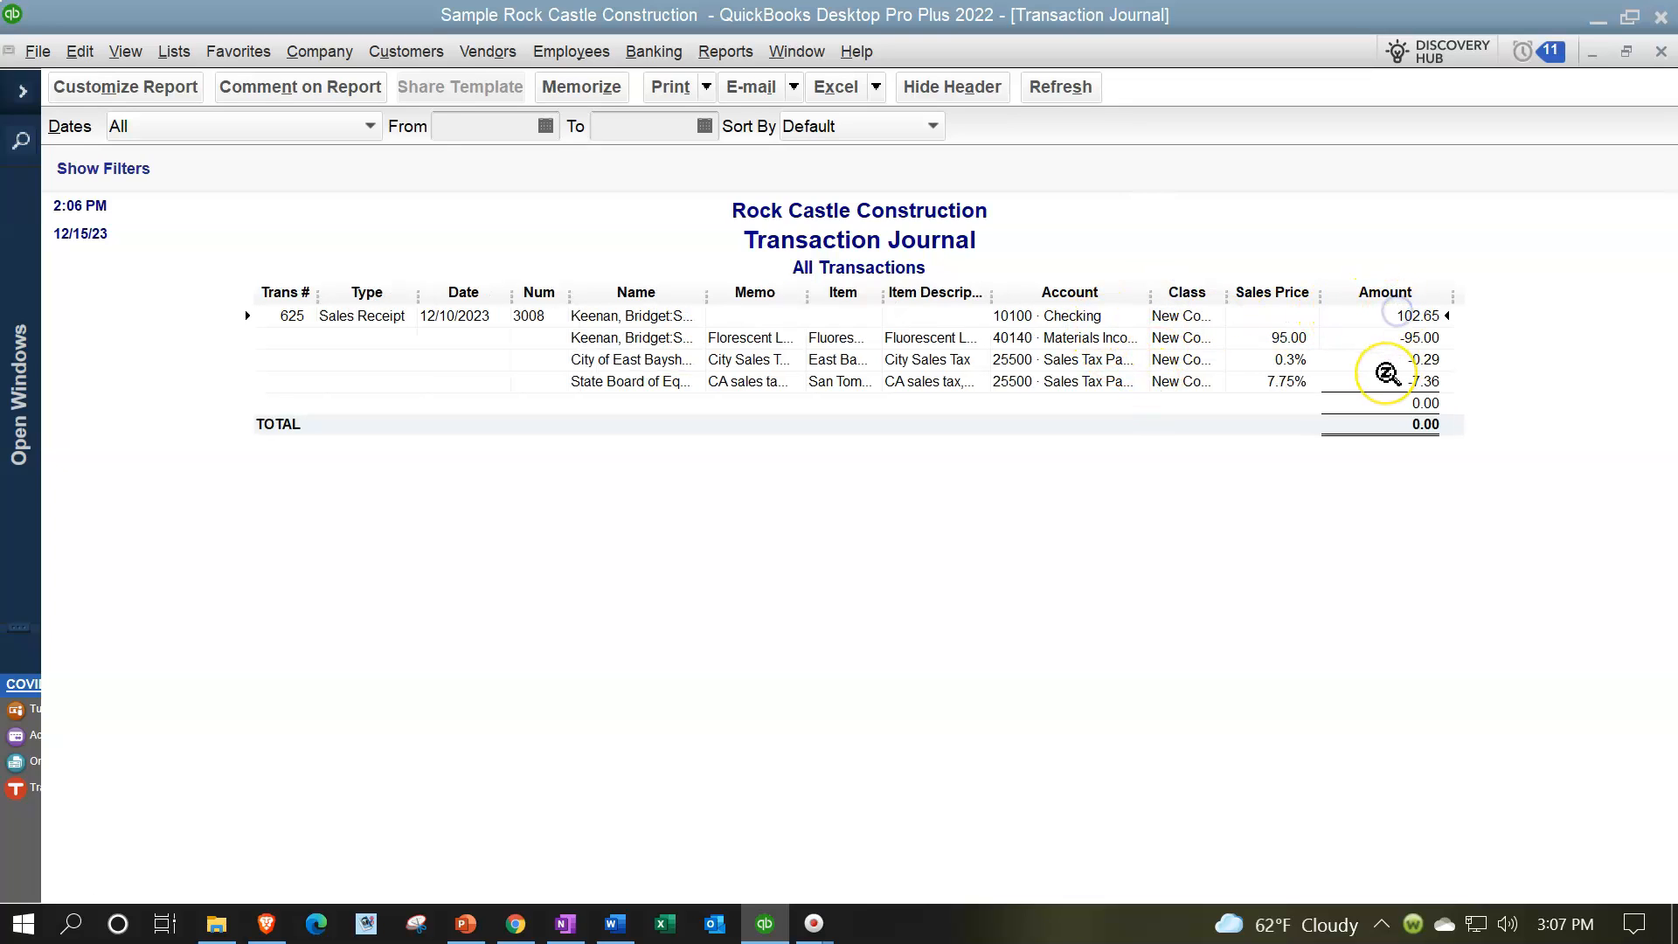
left_click(1043, 338)
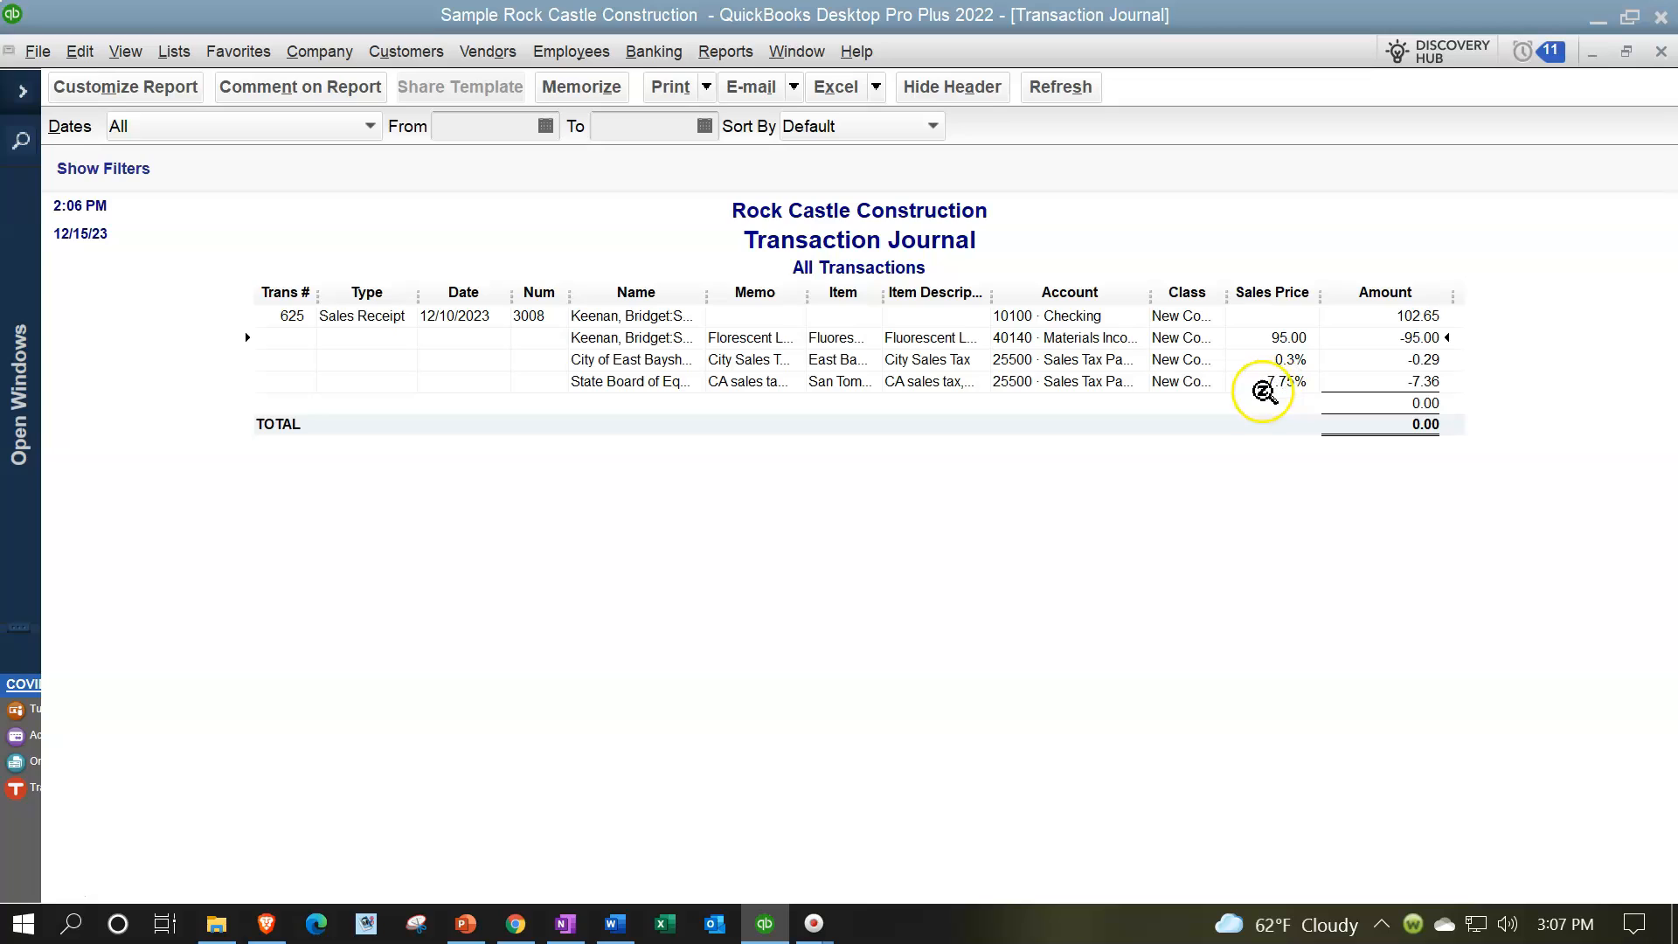
left_click_drag(1148, 292, 1177, 290)
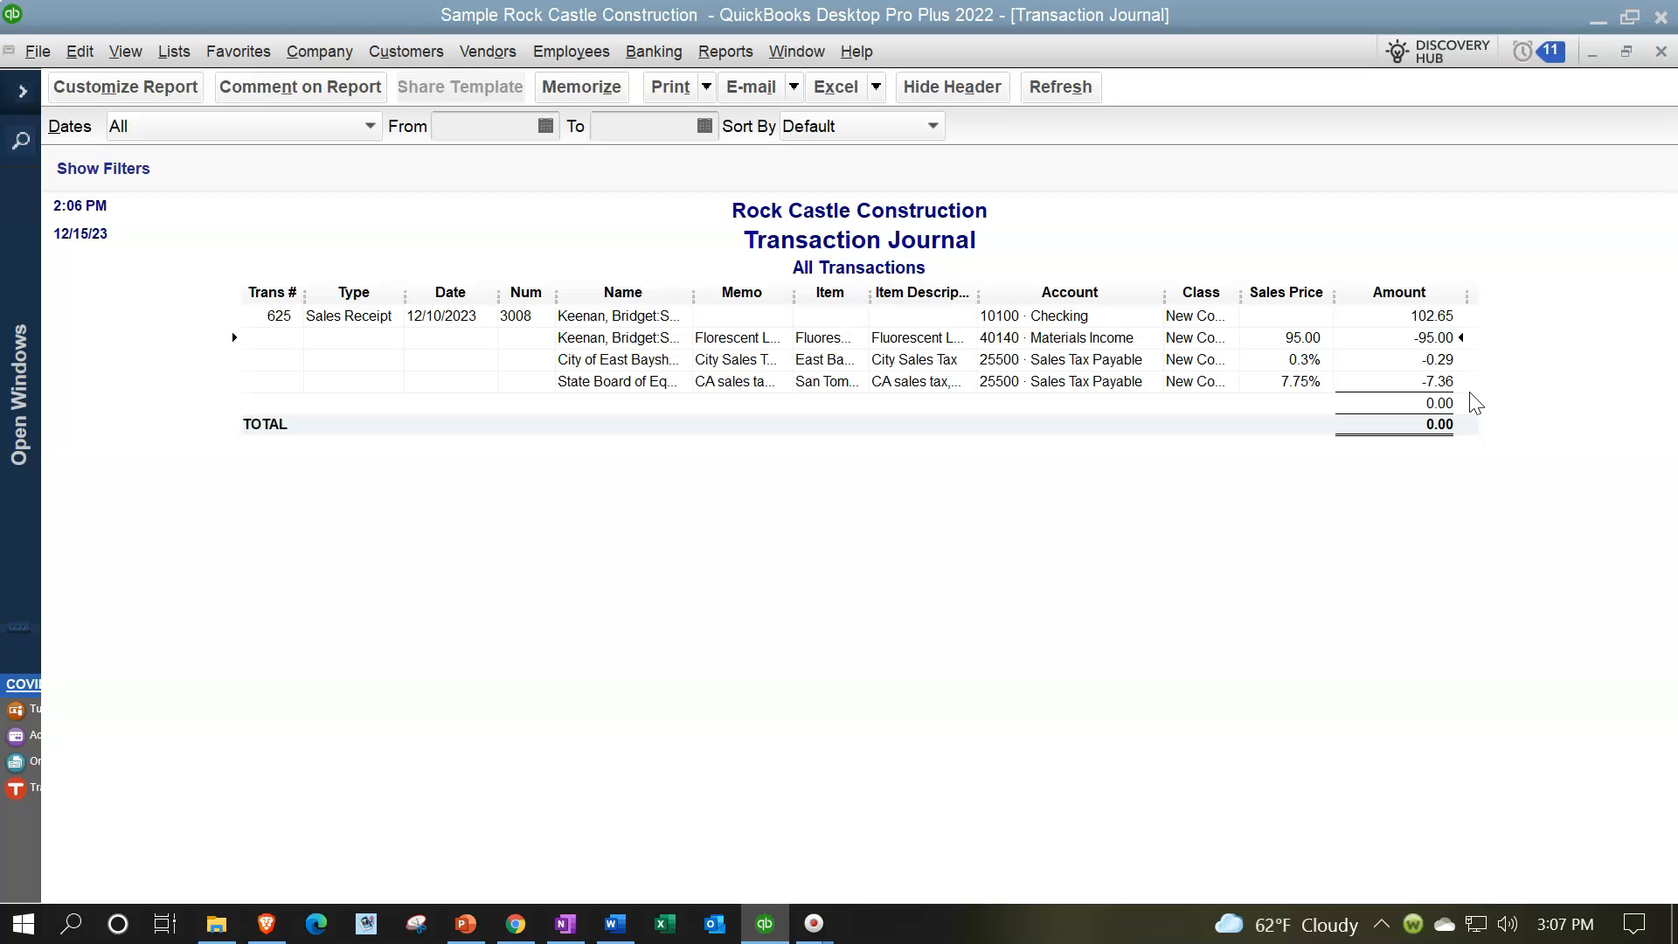
Step: Close the Transaction Journal and the sales receipt, and expand the Open Windows list beside the Home Page
left_click(1663, 54)
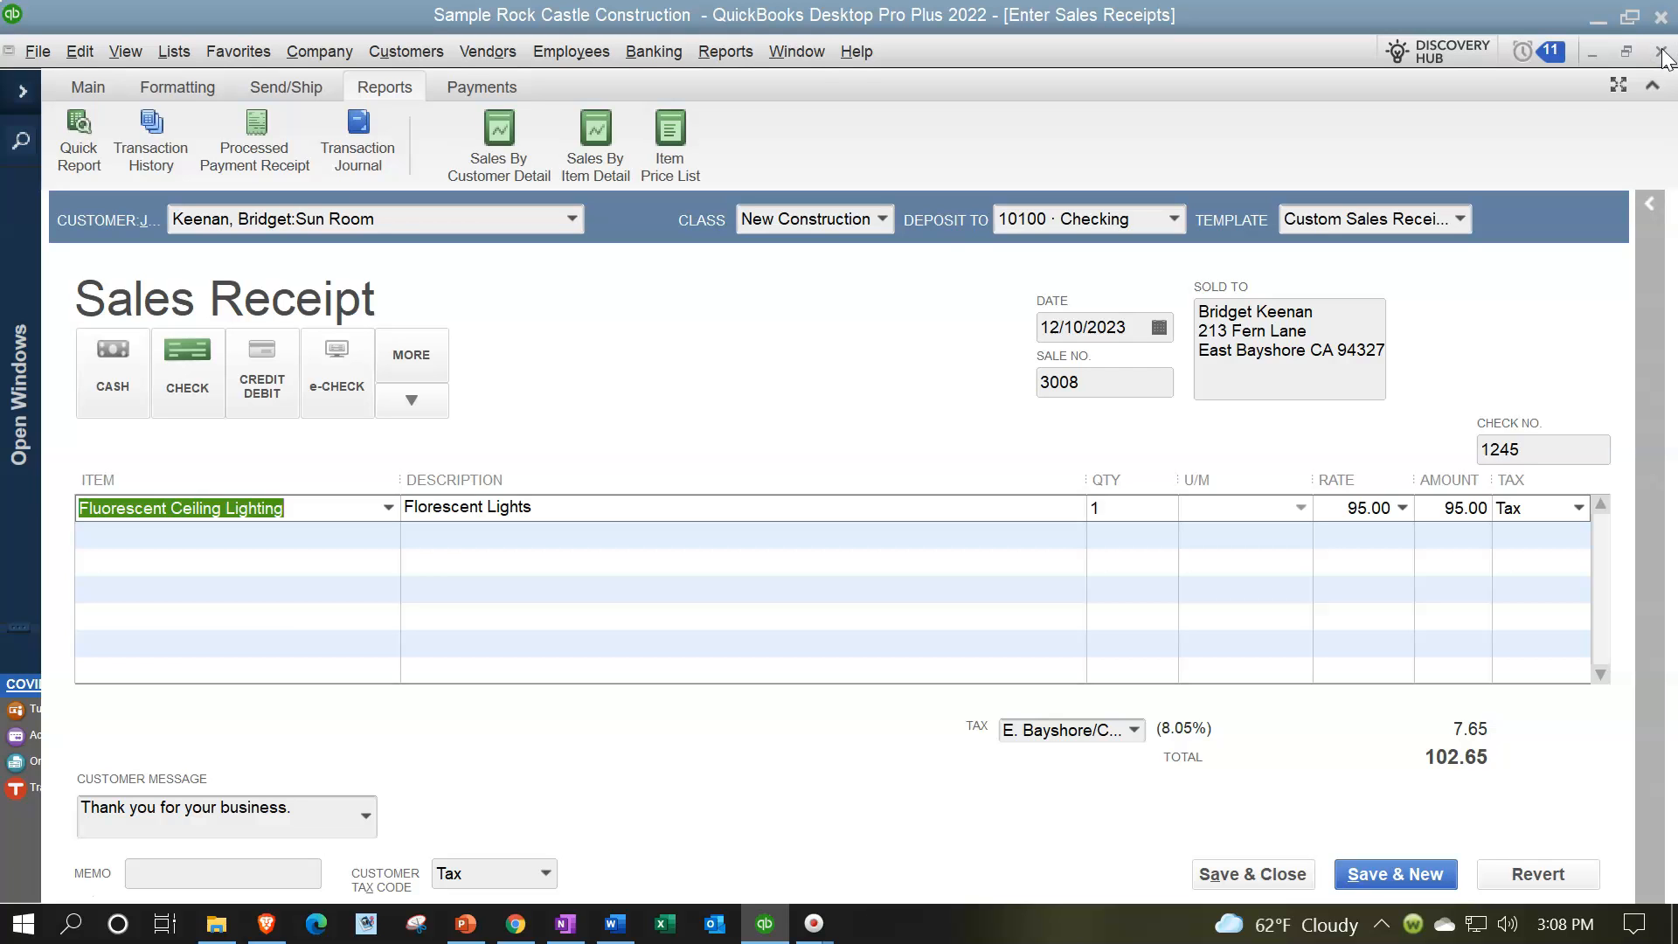
left_click(1662, 55)
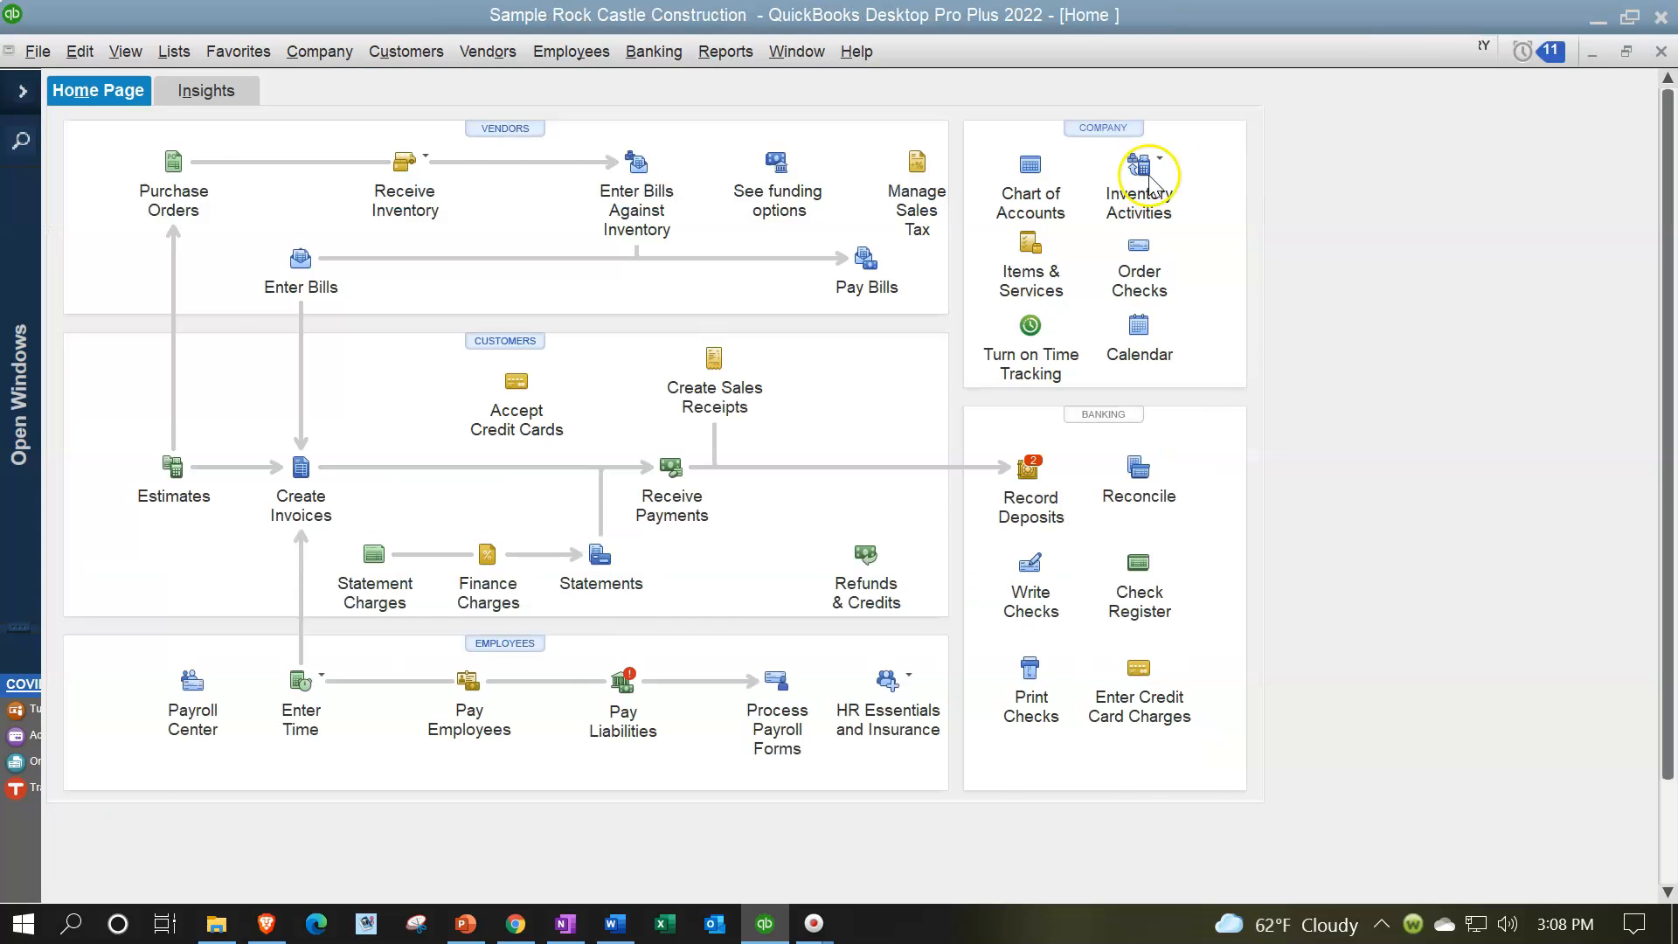
left_click(22, 91)
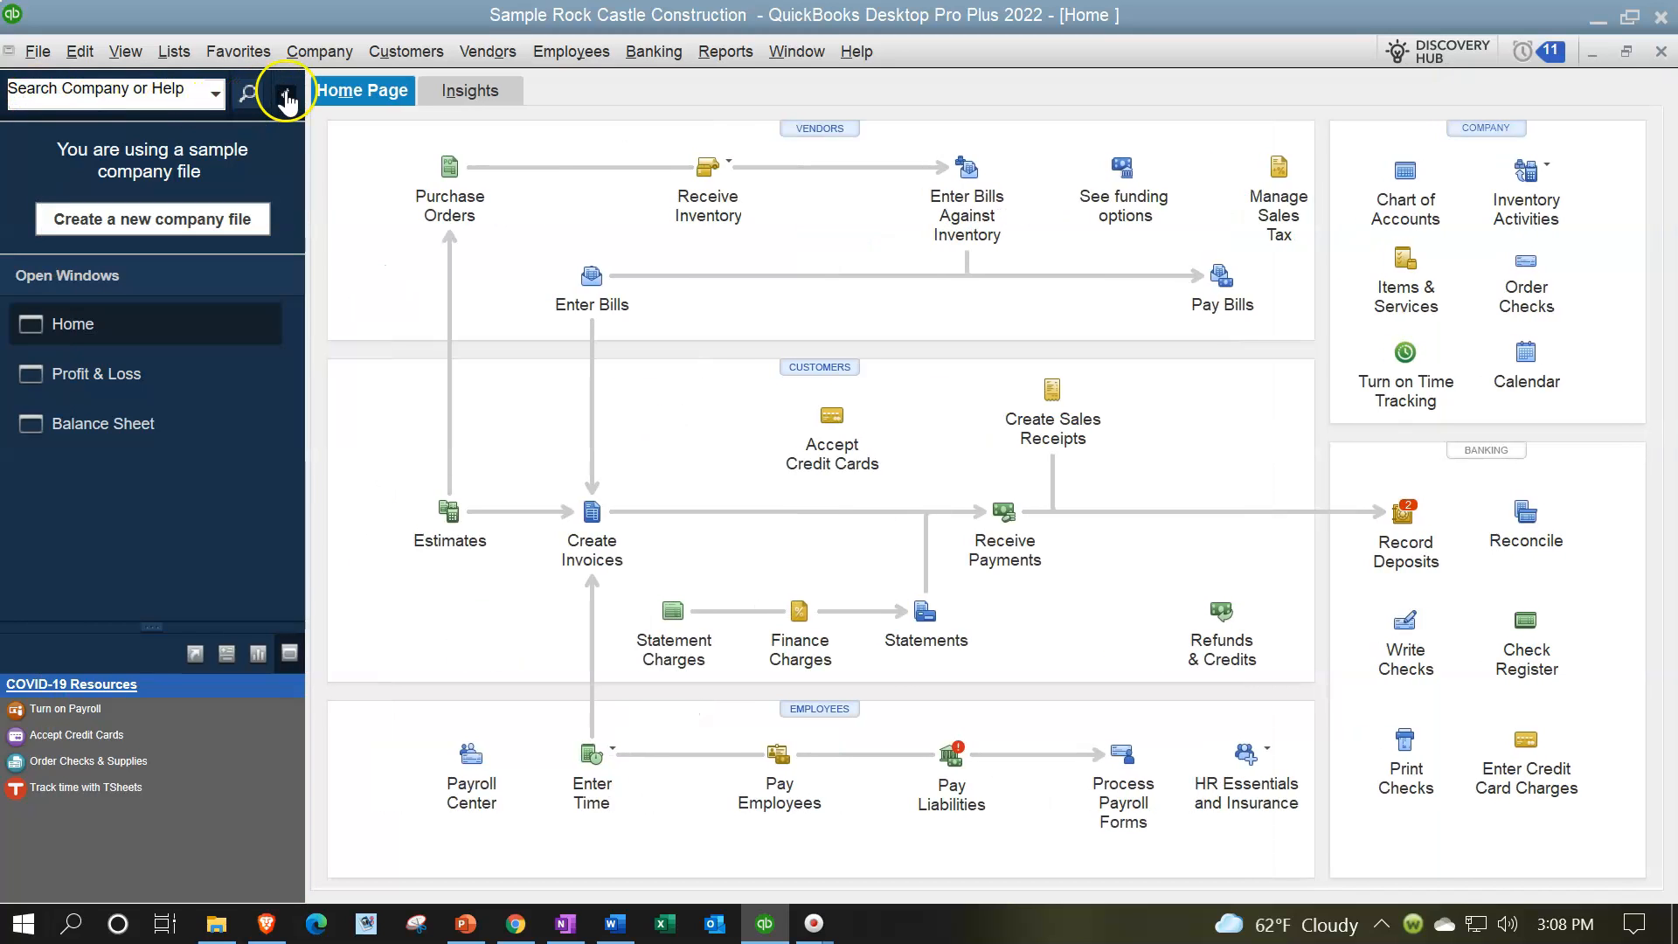
left_click(1018, 434)
left_click(1404, 529)
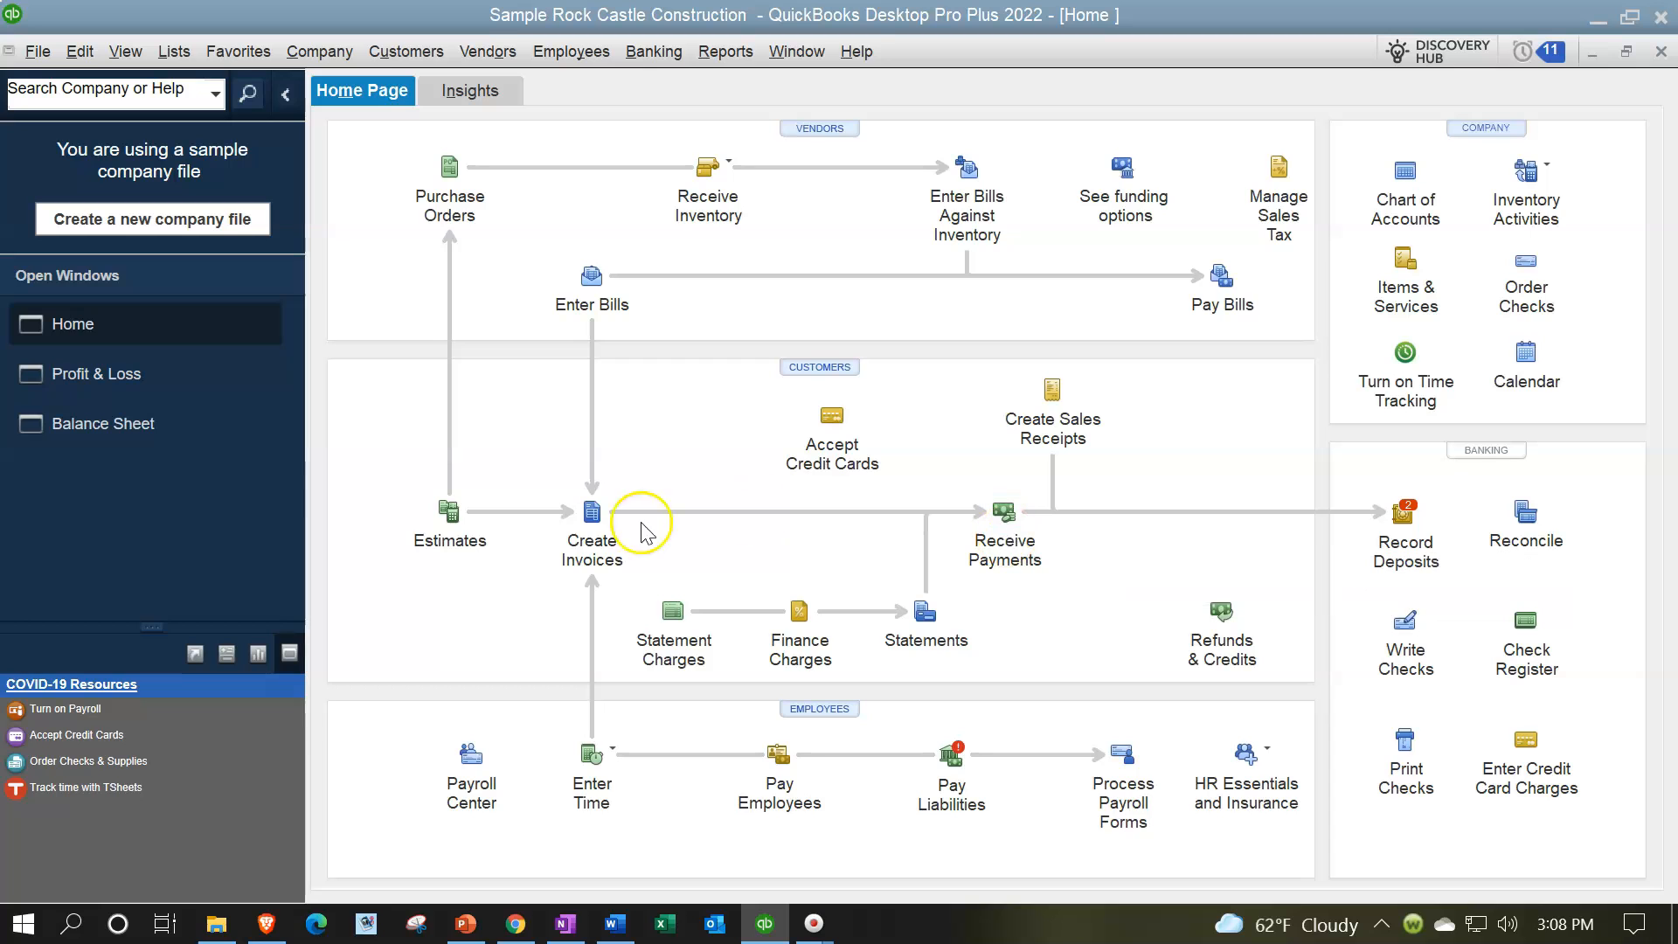
Step: Switch to the Balance Sheet report and examine its Checking and Undeposited Funds balances
left_click(122, 426)
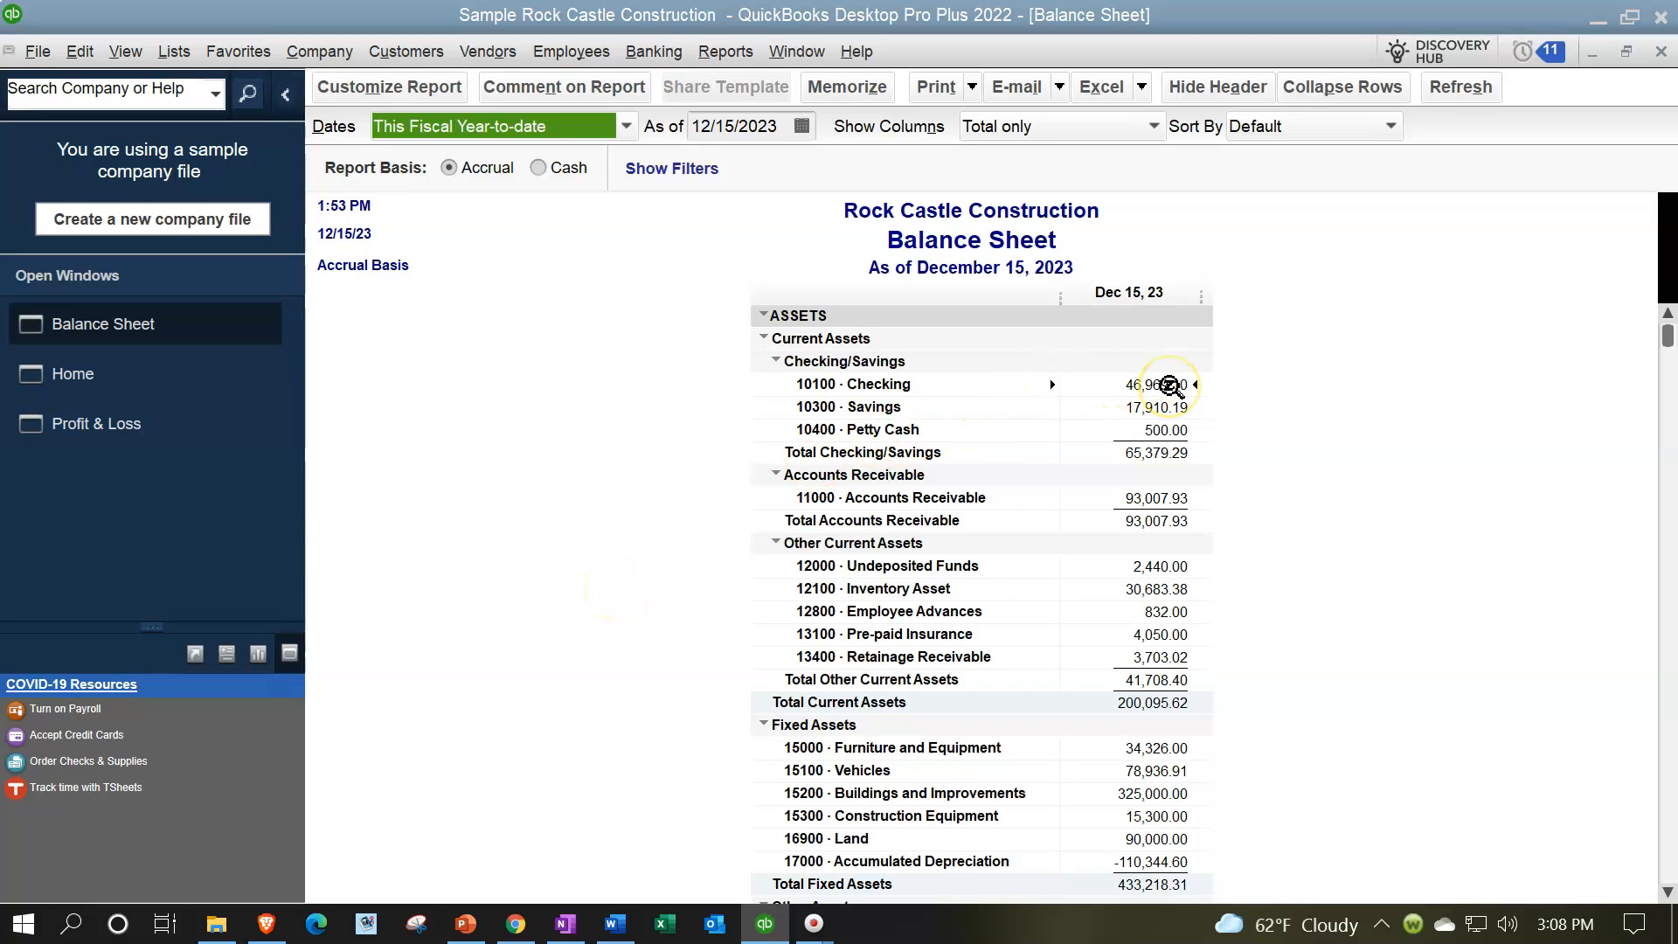
left_click(1158, 561)
left_click(1163, 384)
left_click(1164, 568)
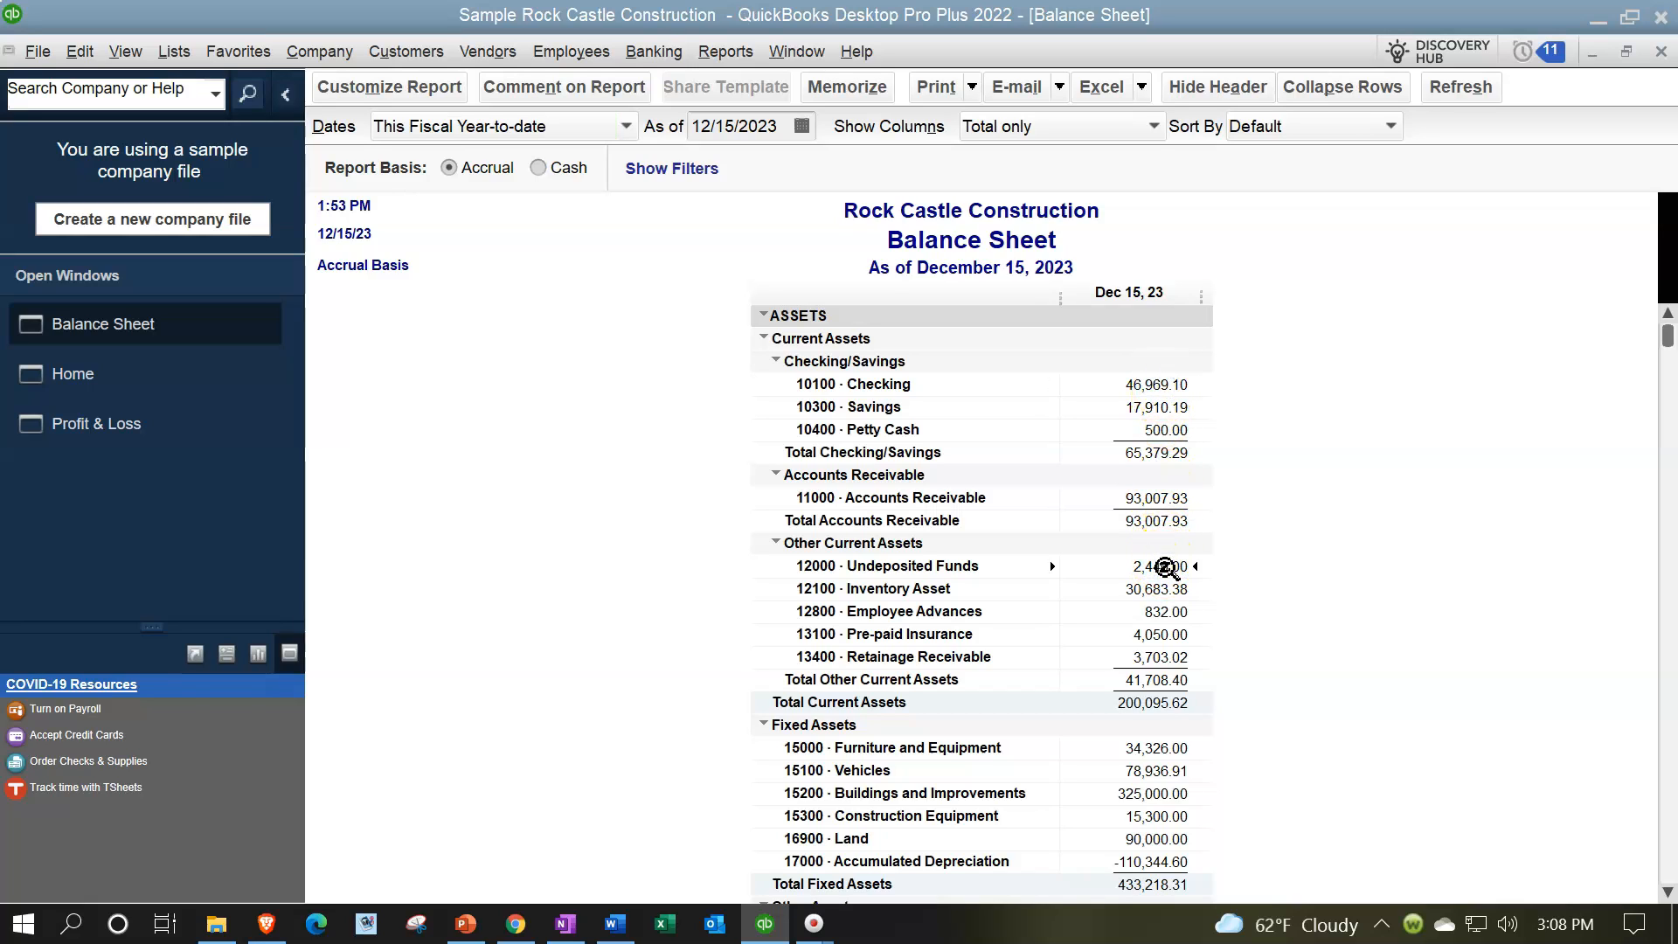
Step: Open the Transactions by Account detail behind the Balance Sheet's Checking balance
left_click(1152, 385)
double_click(1152, 384)
left_click(1294, 374)
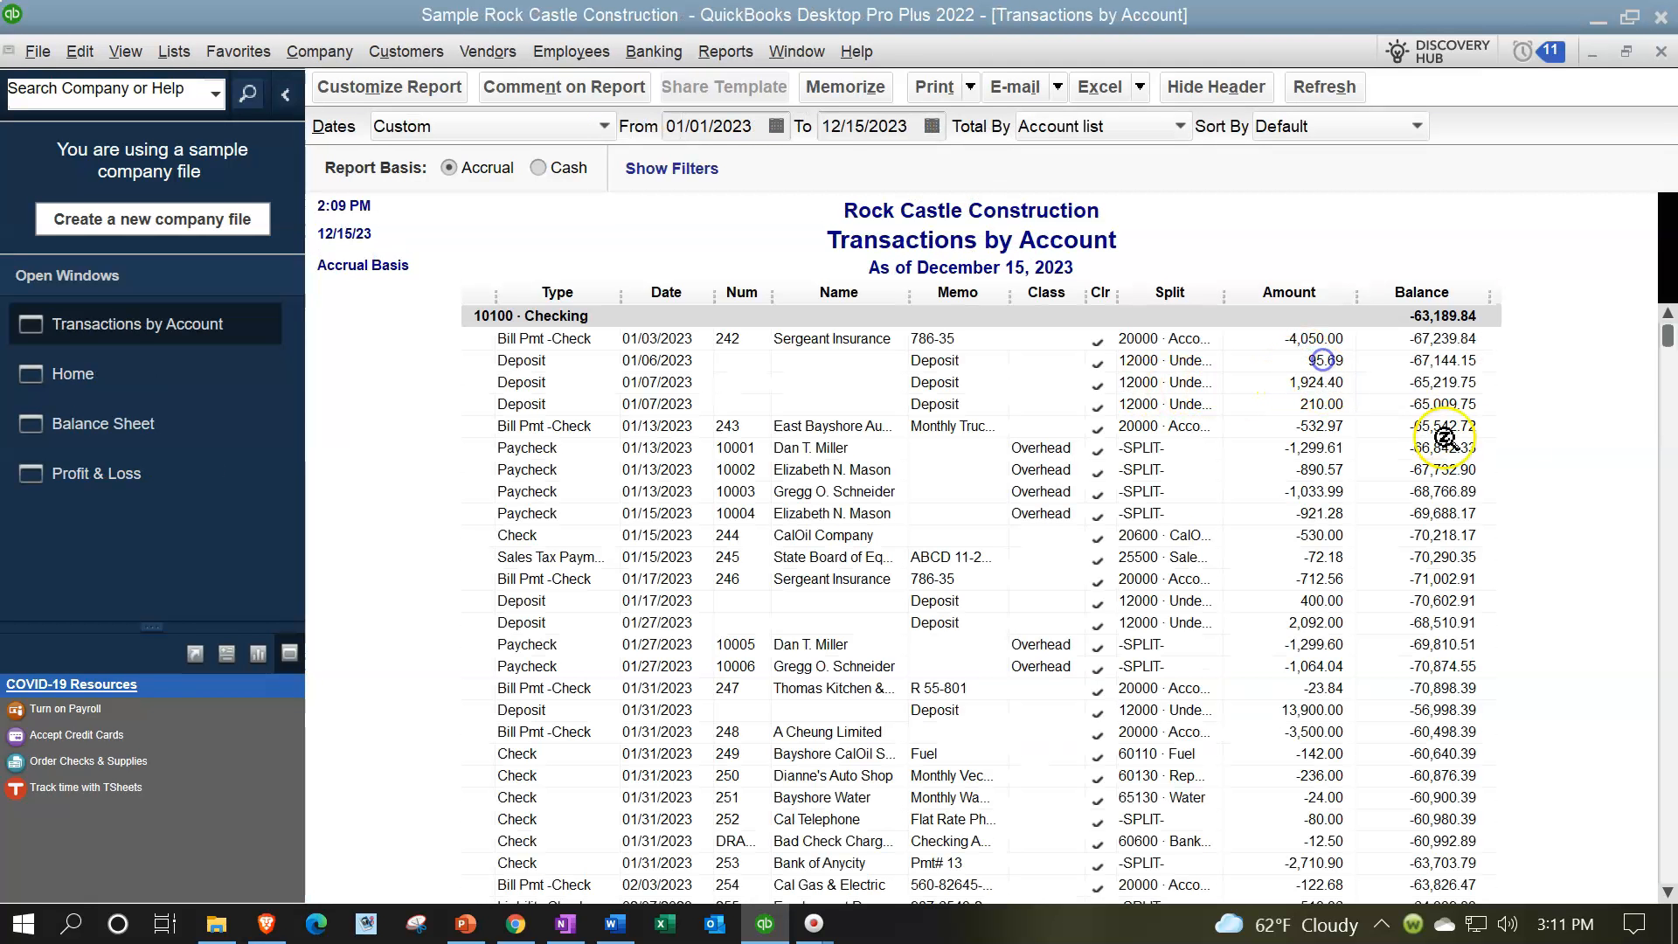
Step: Find the 12/10/2023 sales receipt in the Checking transactions, open it to review its total, and close the receipt and the detail report
left_click(1655, 348)
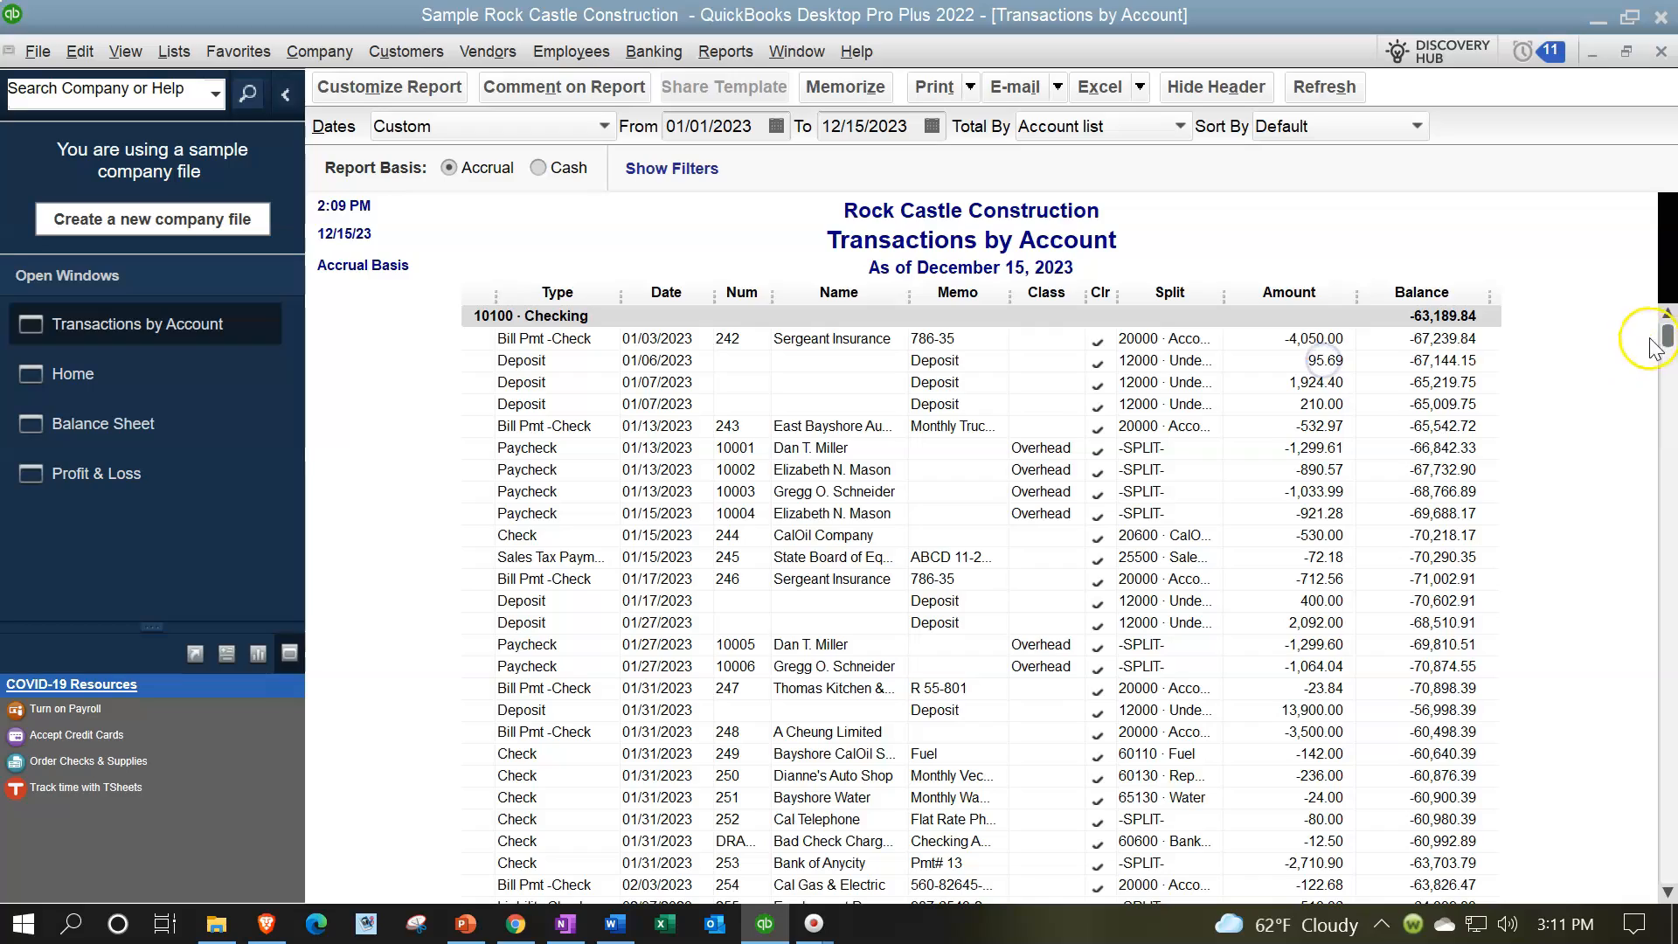
left_click_drag(1672, 339, 1648, 635)
left_click_drag(1669, 337, 1659, 881)
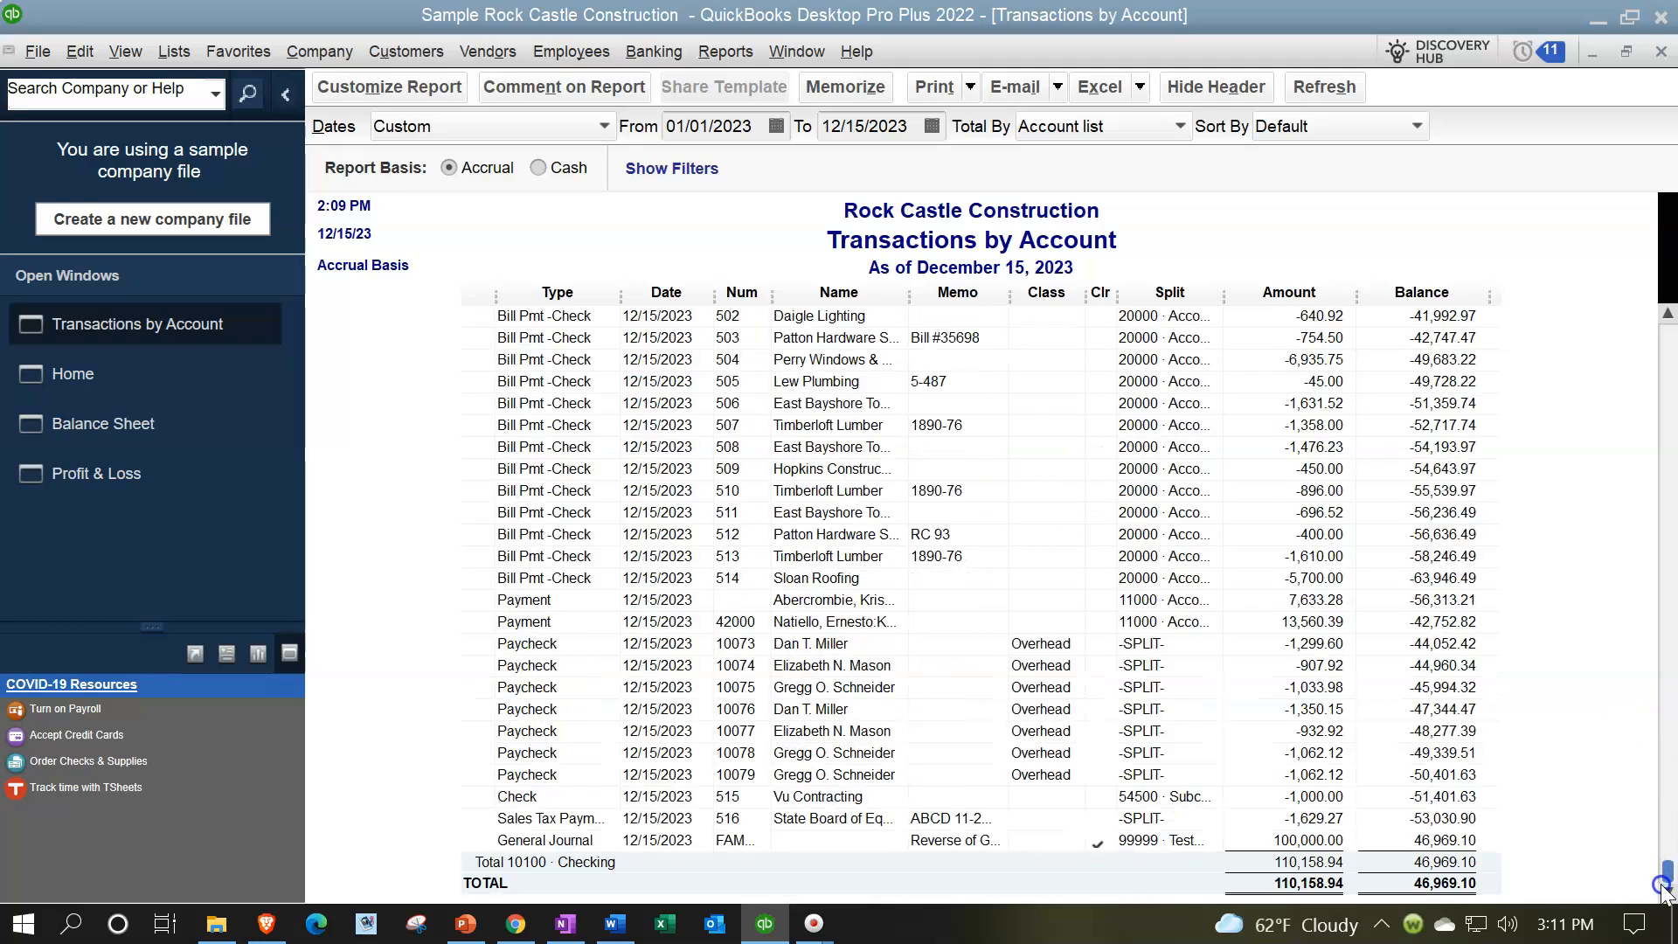
scroll(885, 727, "up", 4)
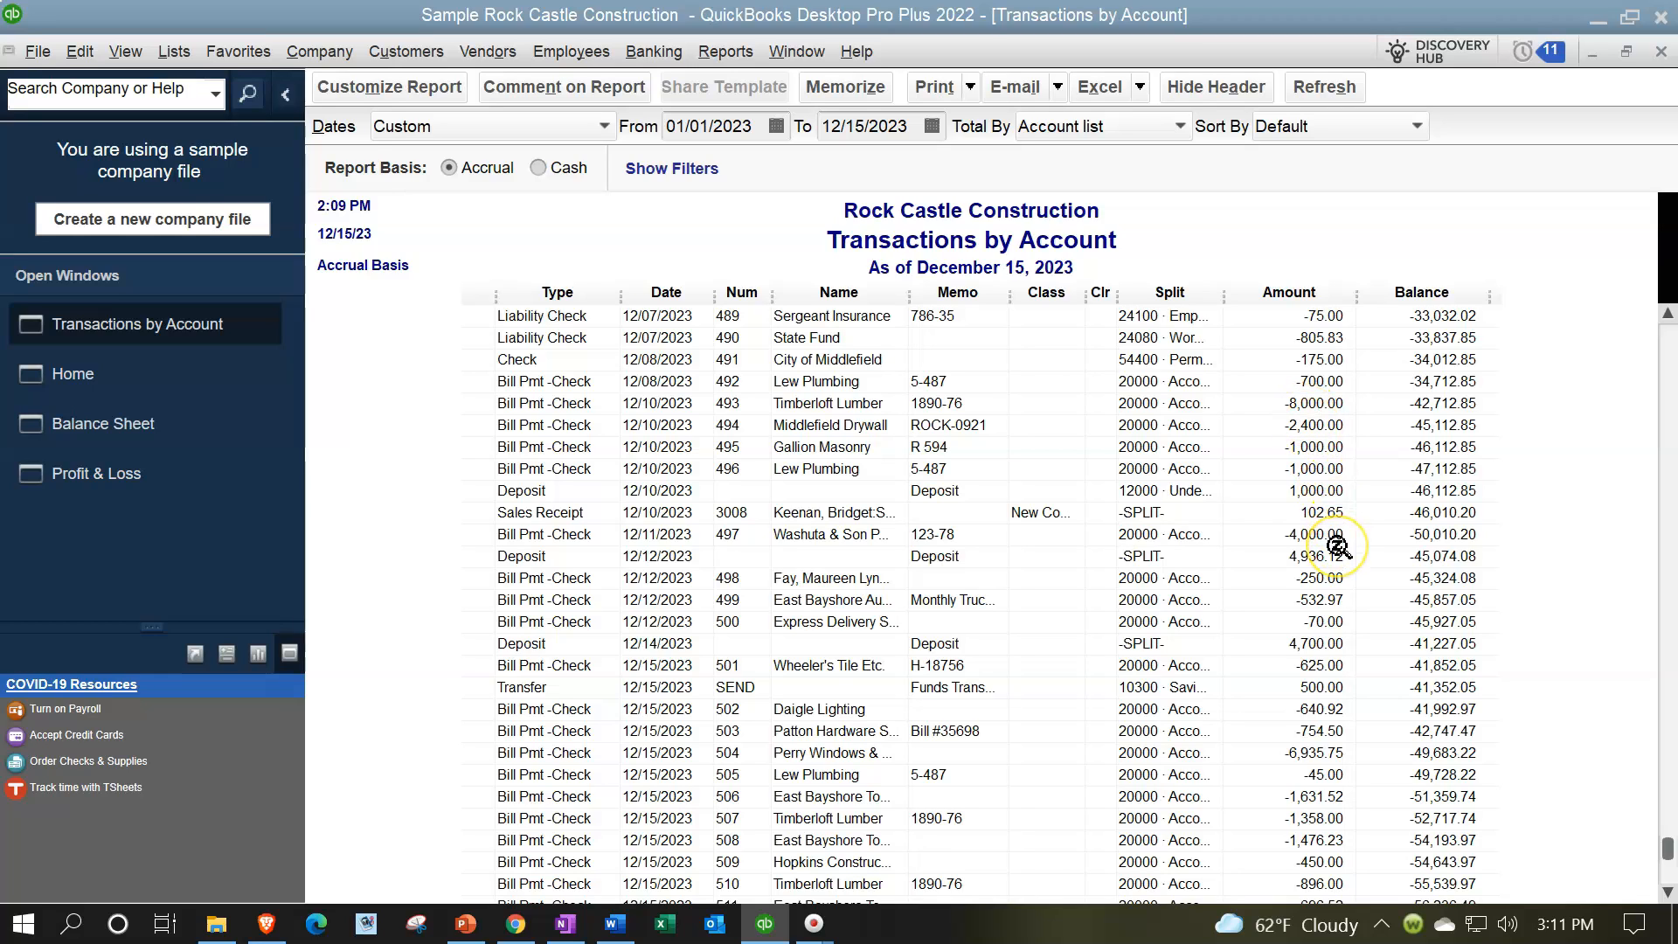
left_click(1324, 516)
double_click(1310, 513)
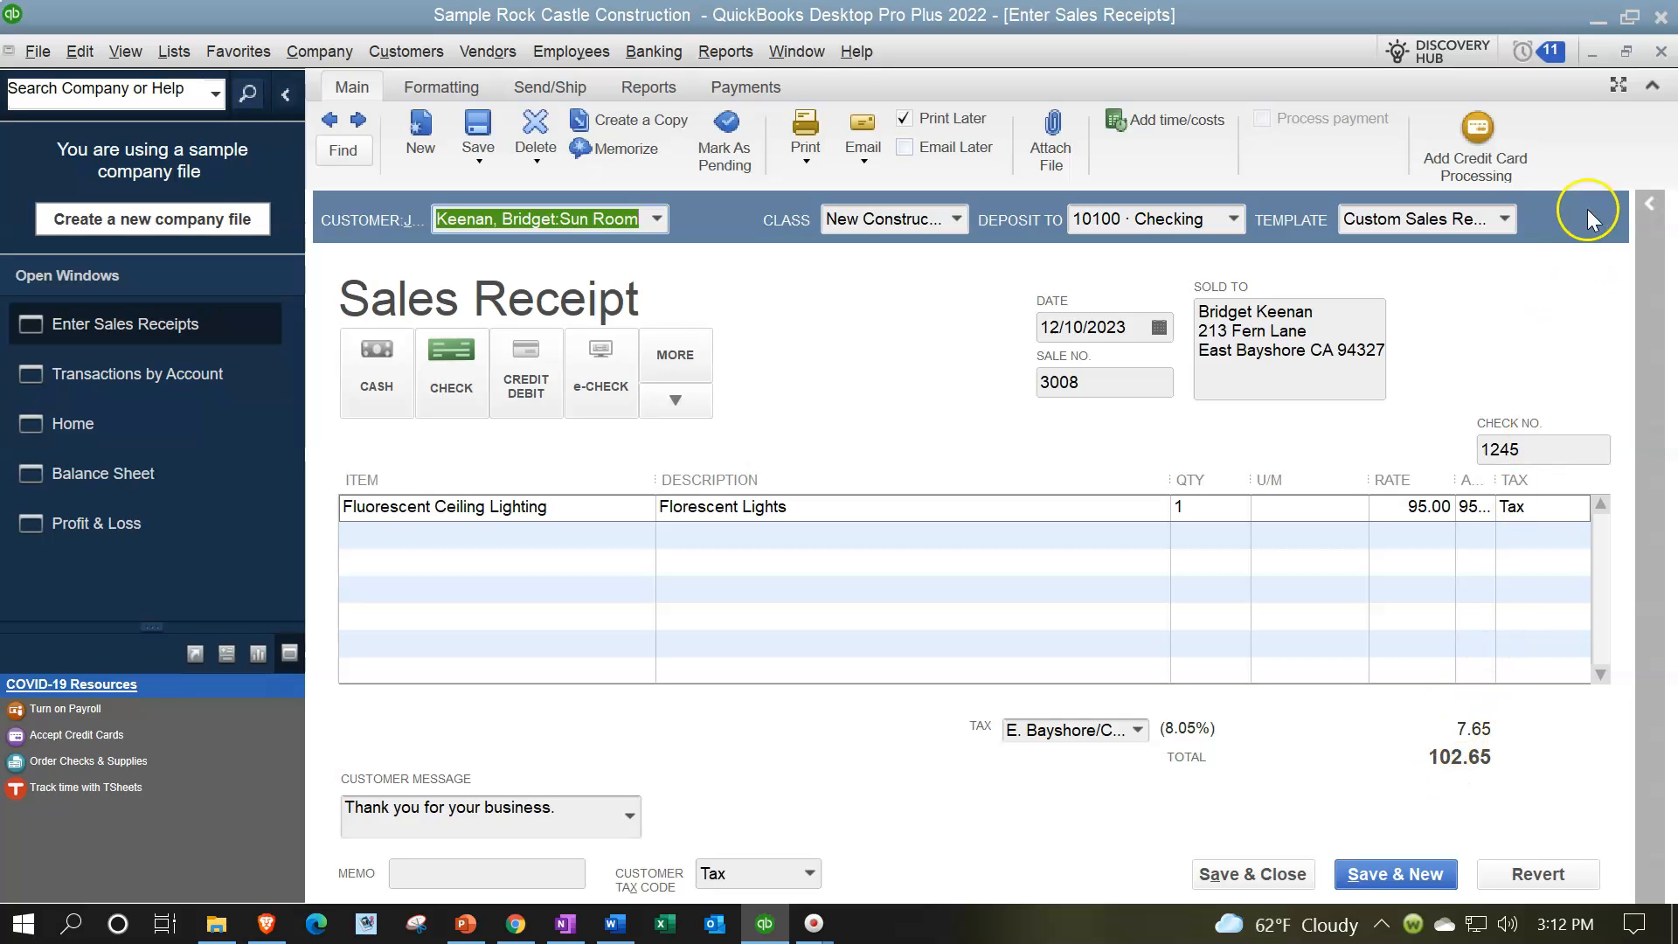
left_click(1660, 55)
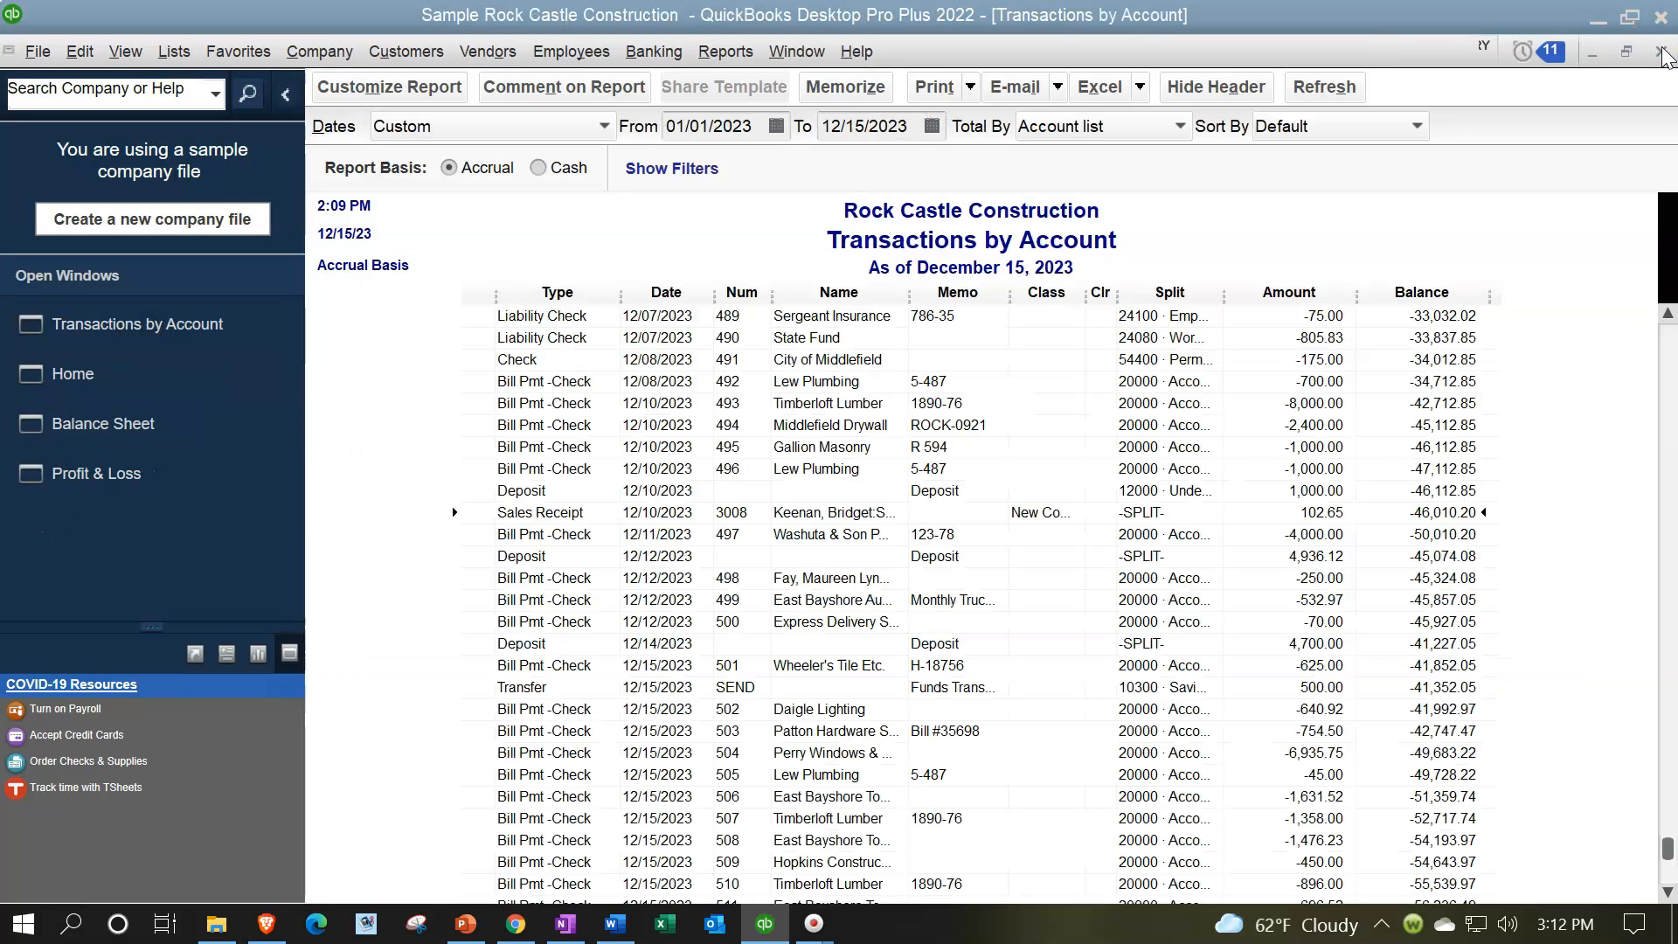
left_click(1663, 56)
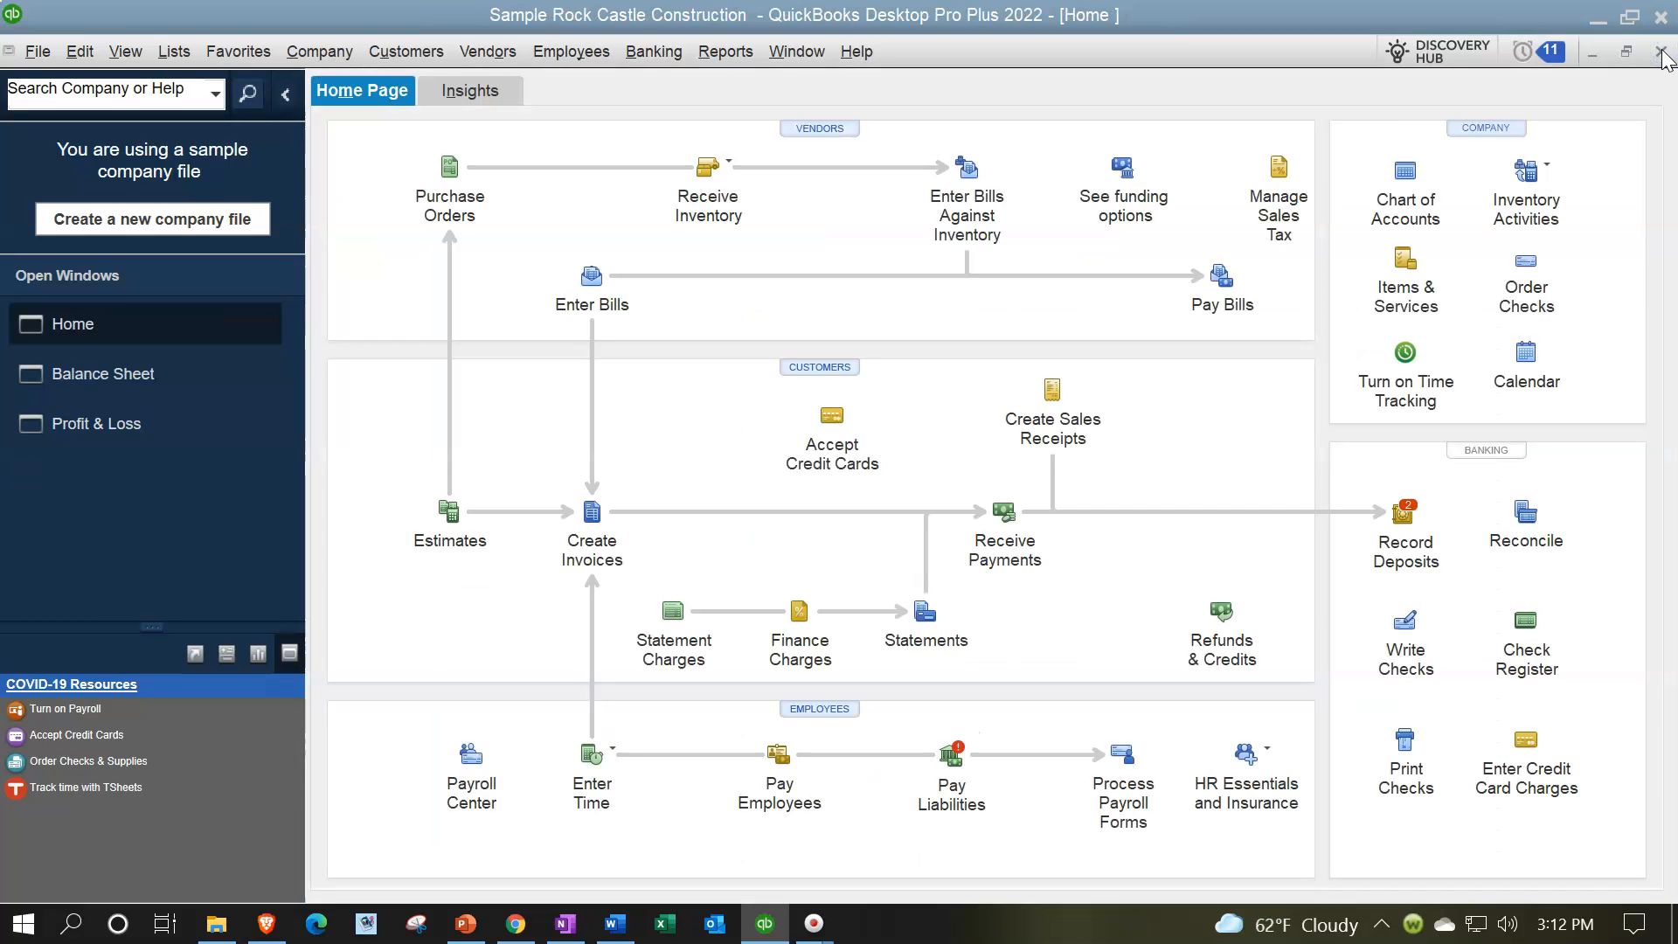
Step: Switch to the Profit & Loss report and open the transaction detail behind the Materials Income amount
left_click(145, 422)
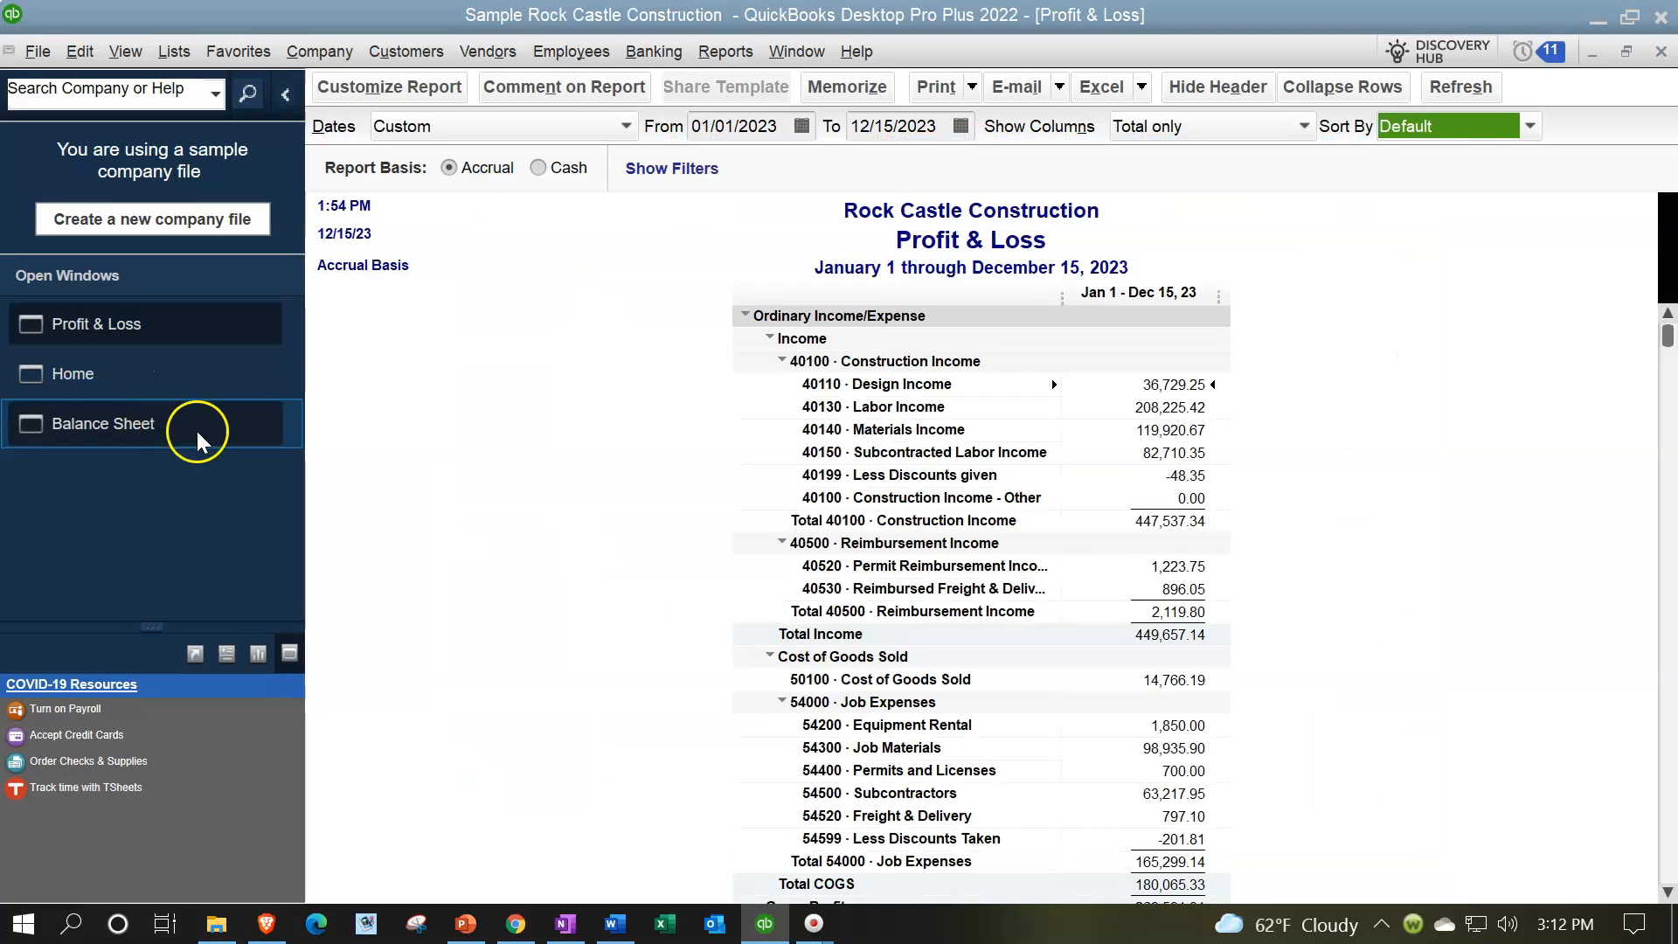
left_click(617, 434)
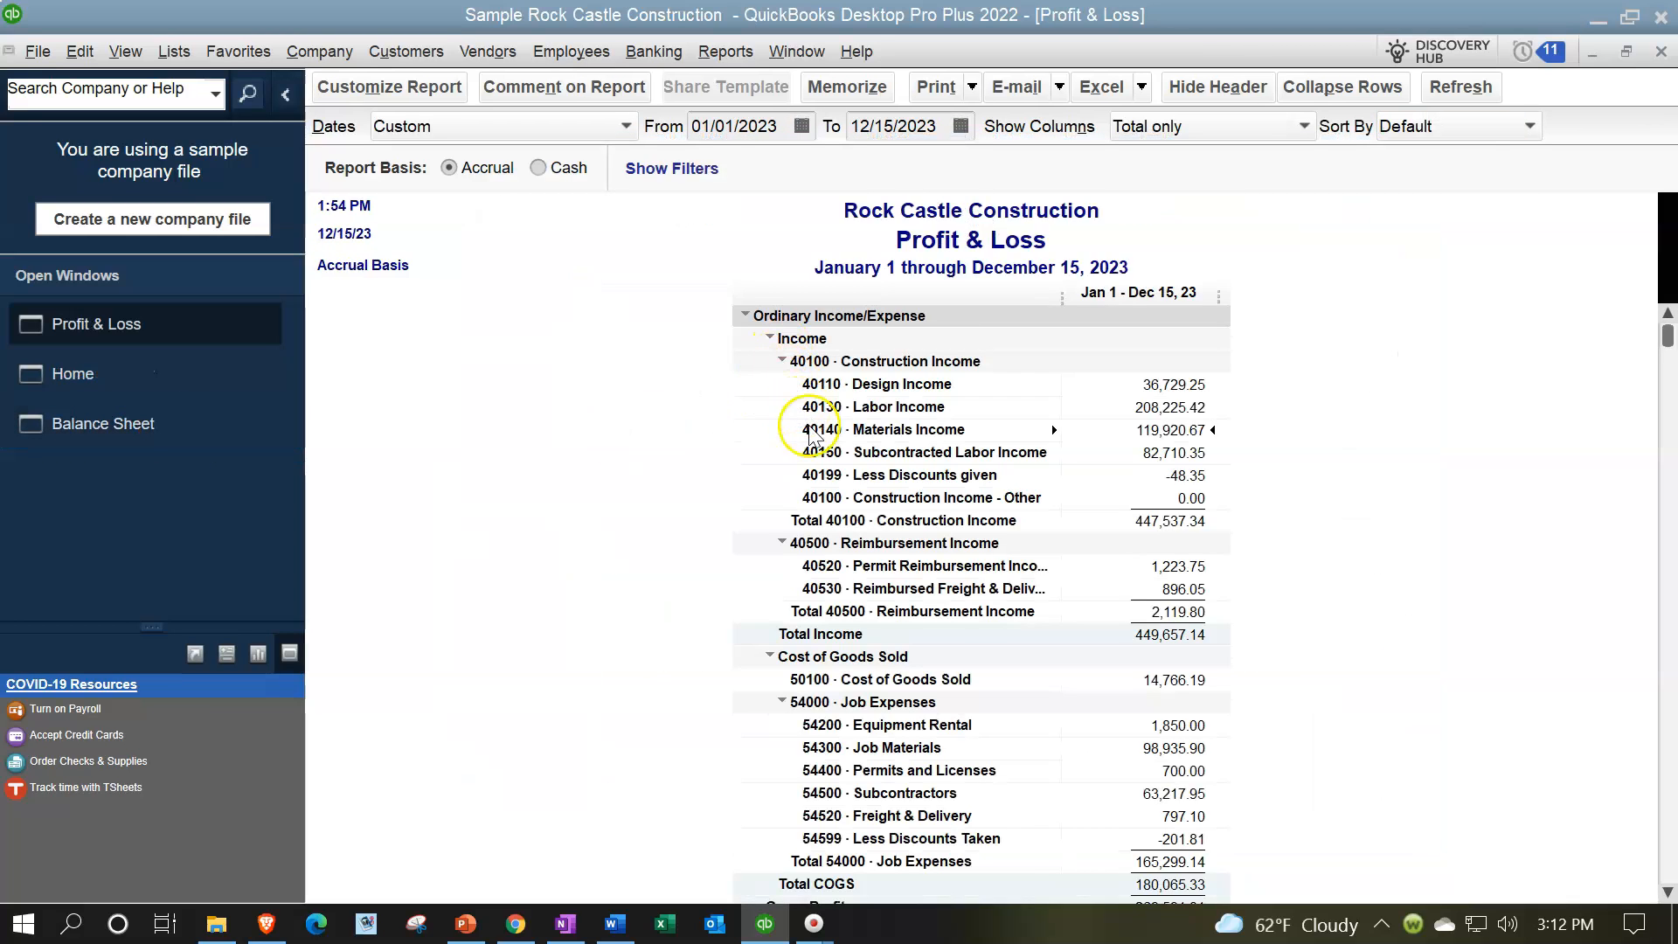
double_click(1161, 434)
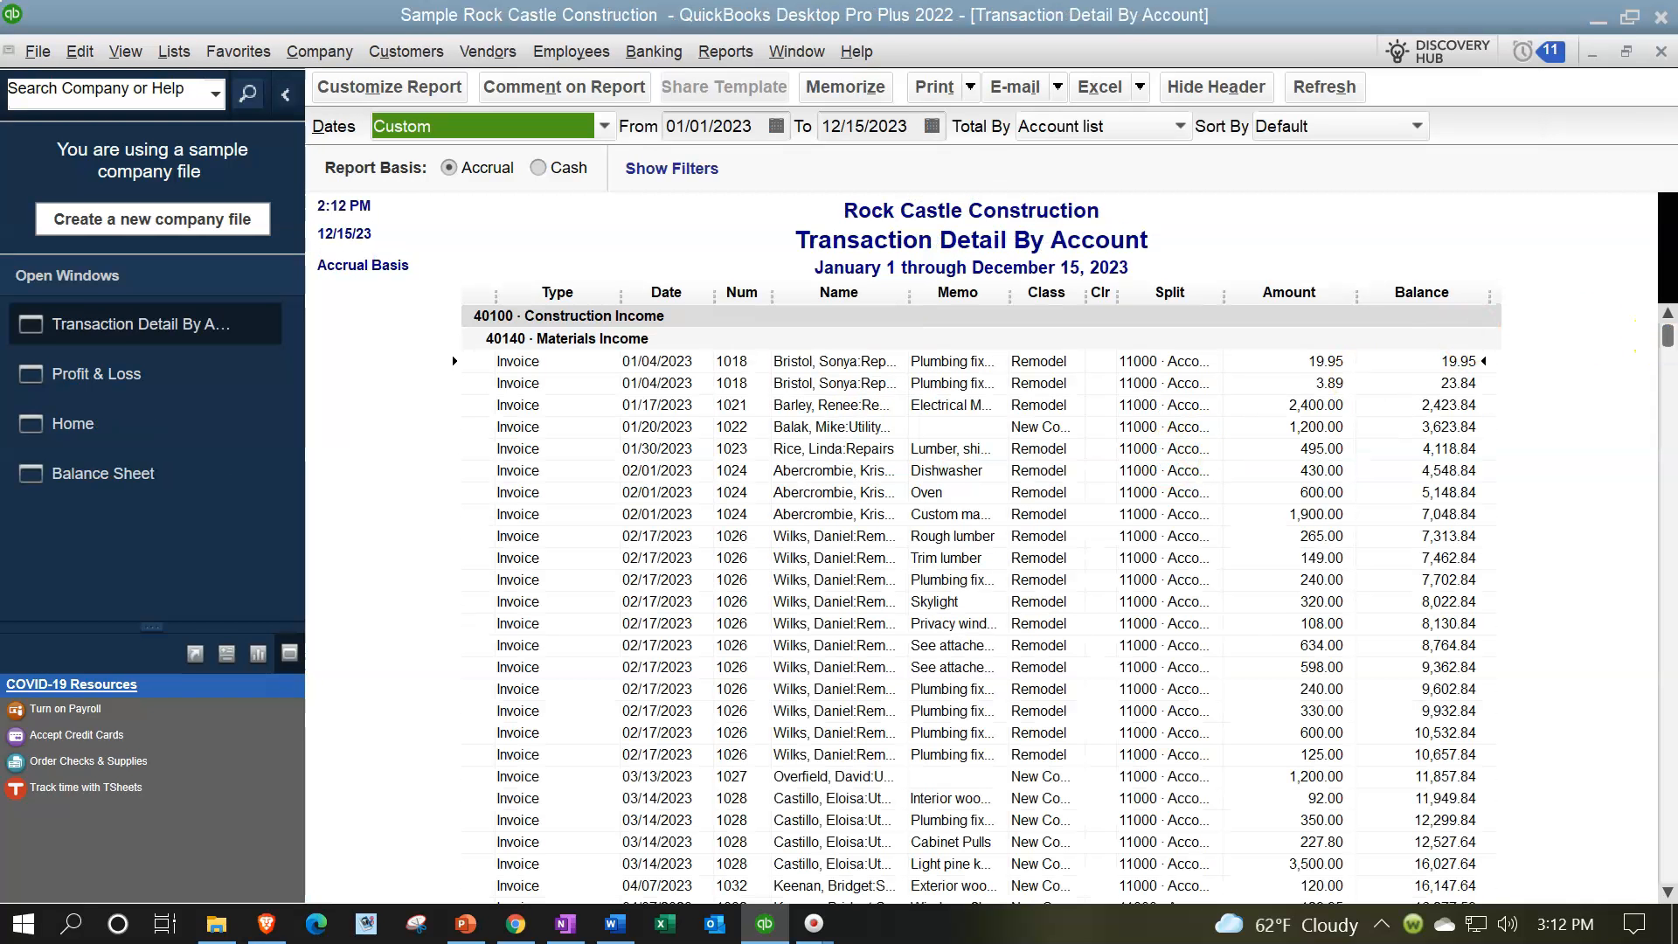
Step: Open the 12/10/2023 sales receipt from the Materials Income detail to review its item line, and close the receipt and the detail report
left_click_drag(1668, 335, 1671, 872)
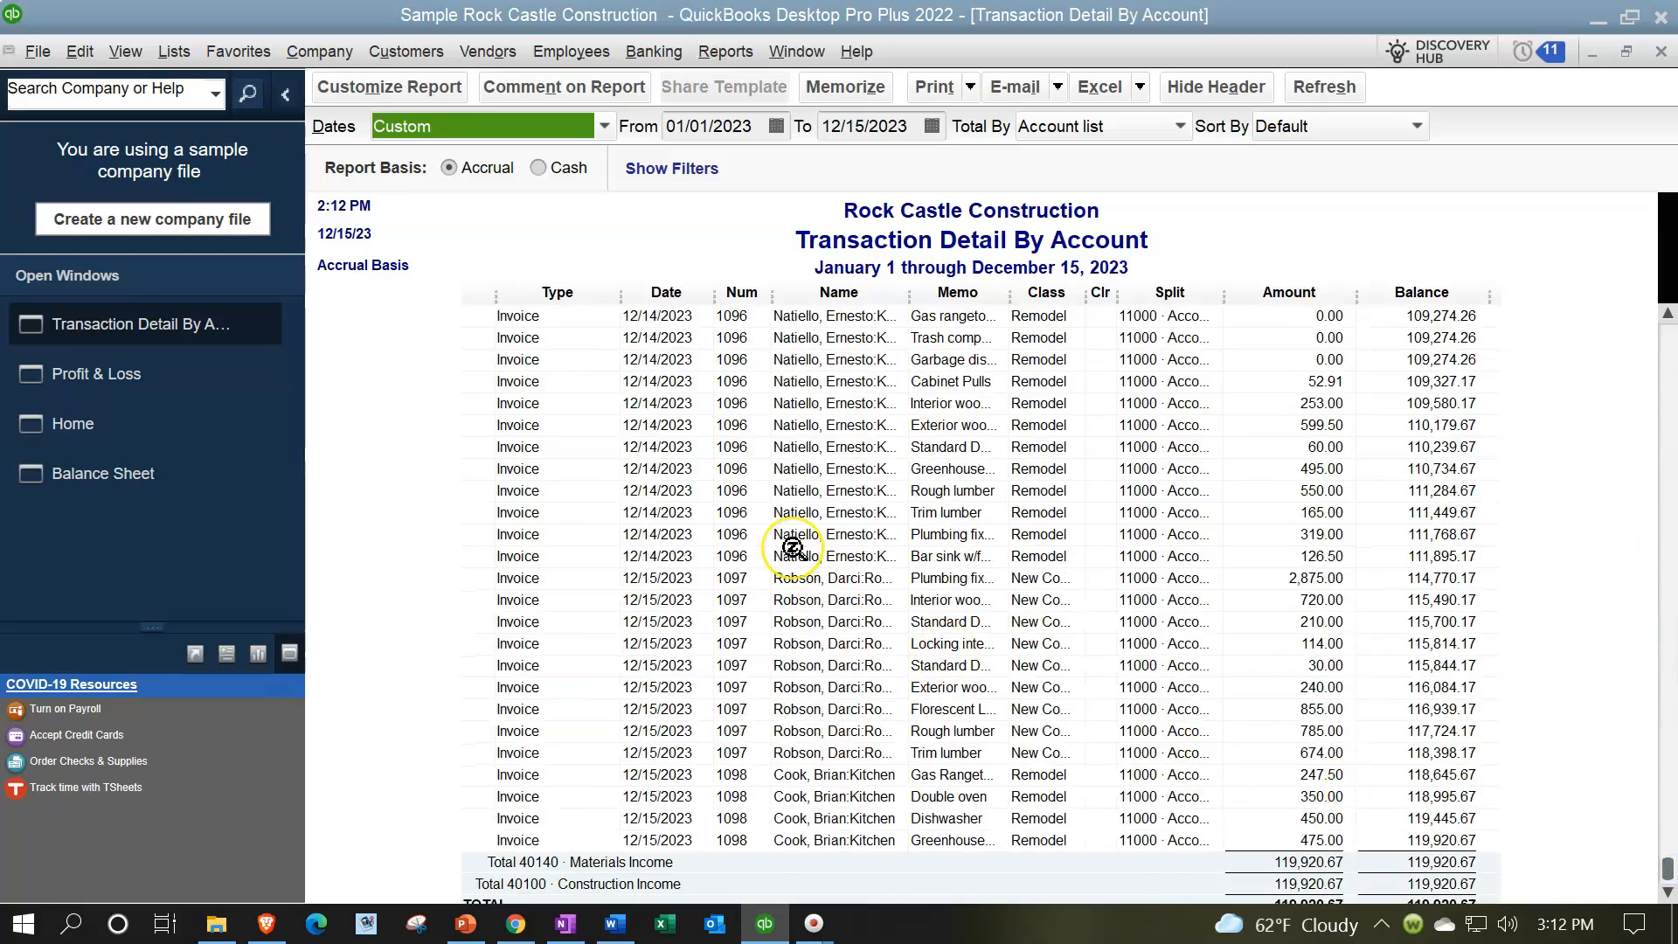
scroll(794, 549, "up", 10)
scroll(794, 549, "up", 6)
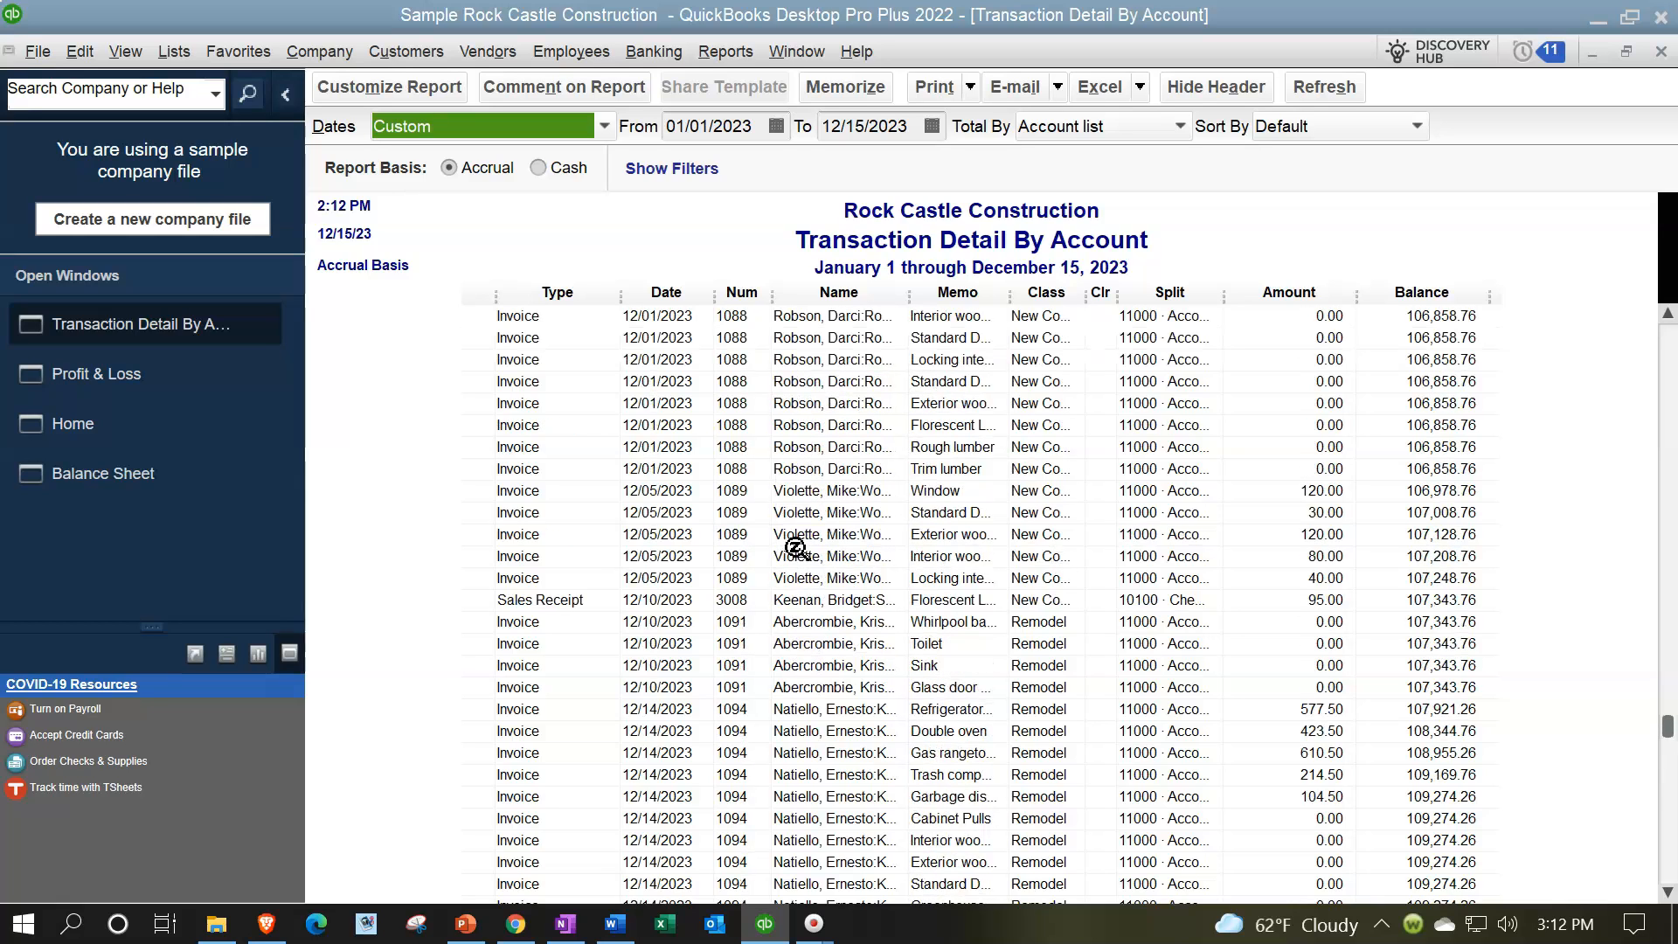
left_click(1305, 600)
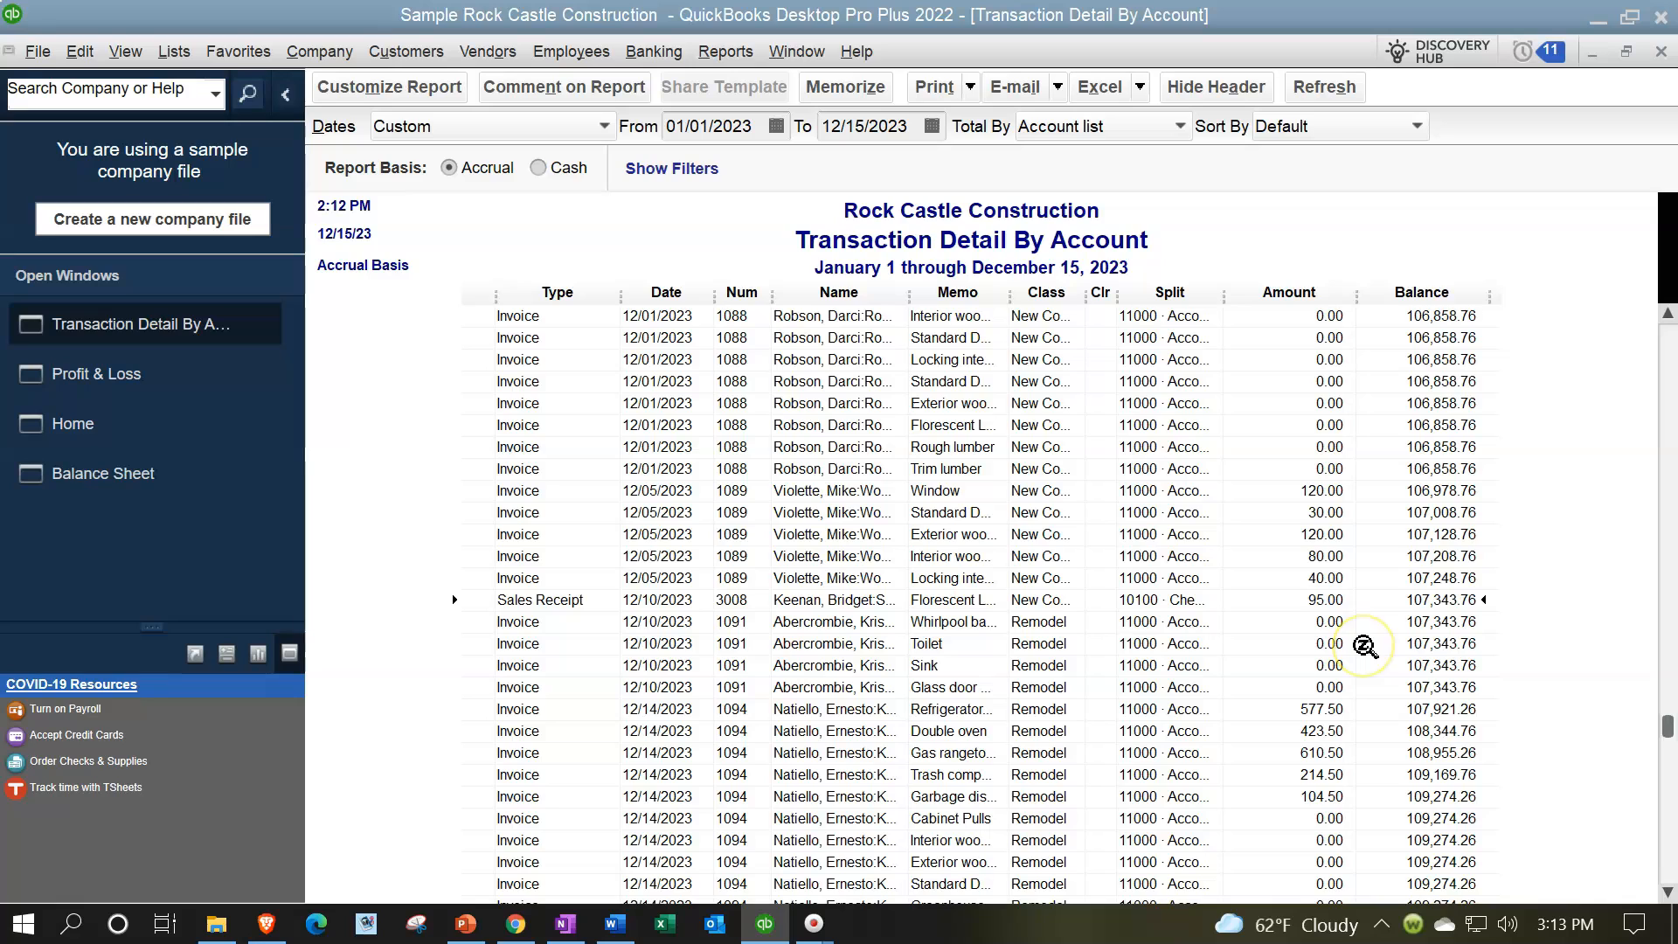
double_click(1322, 600)
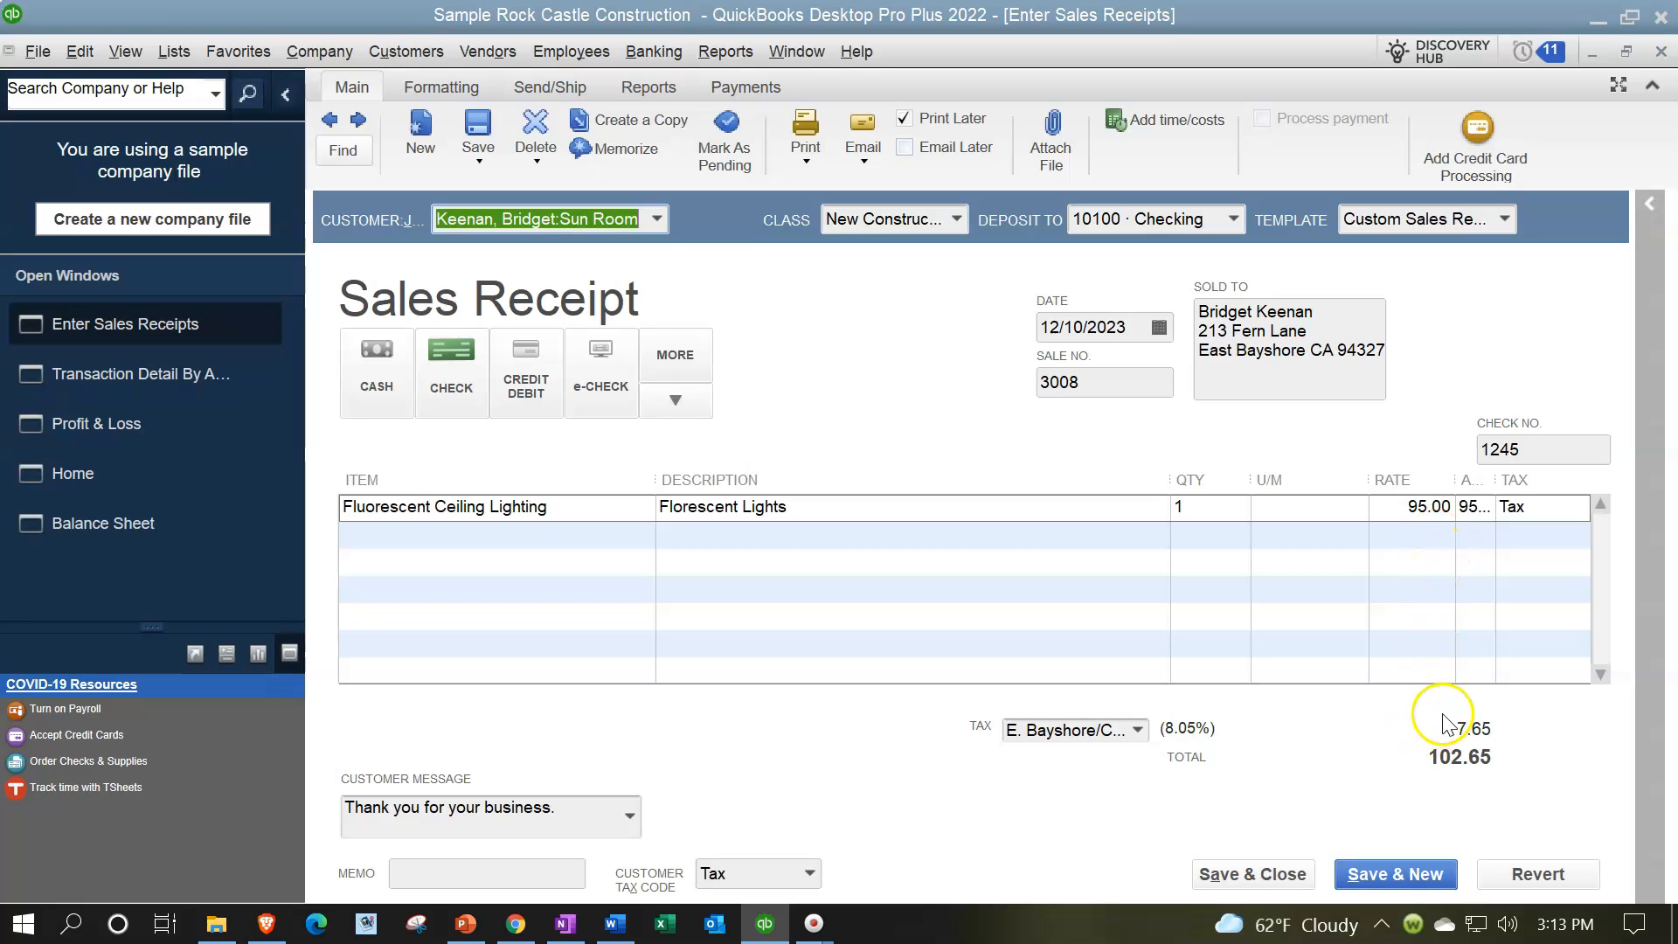
left_click(1660, 51)
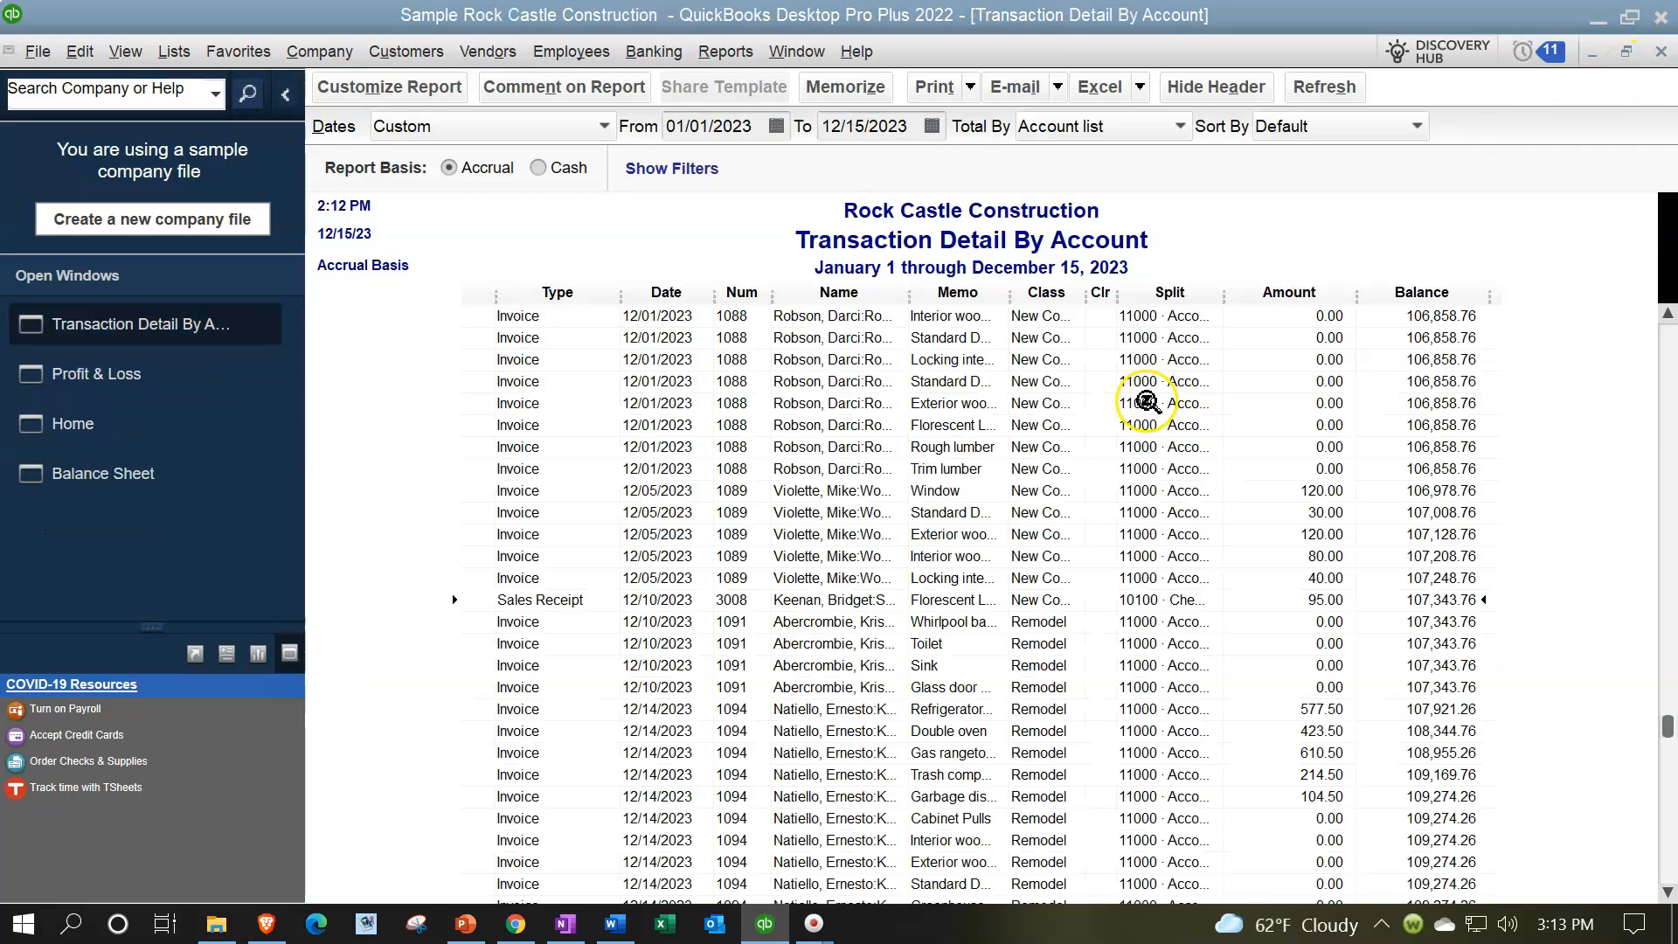
left_click(1660, 54)
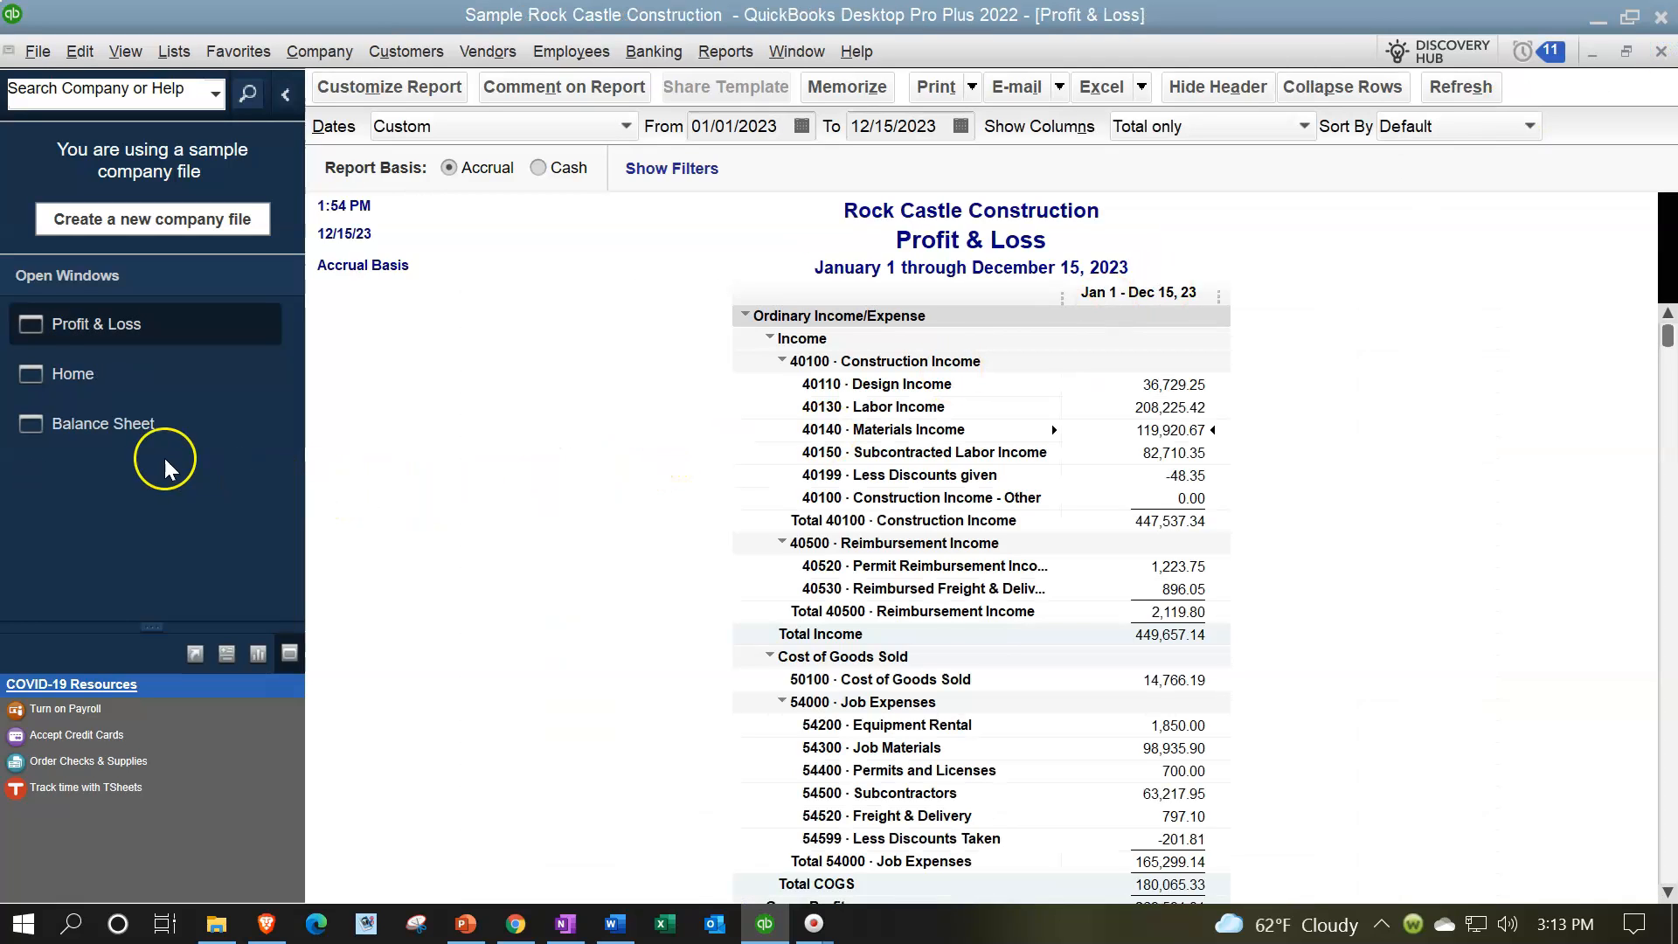
Step: Switch to the Balance Sheet and open the transaction detail behind the Sales Tax Payable balance
left_click(139, 433)
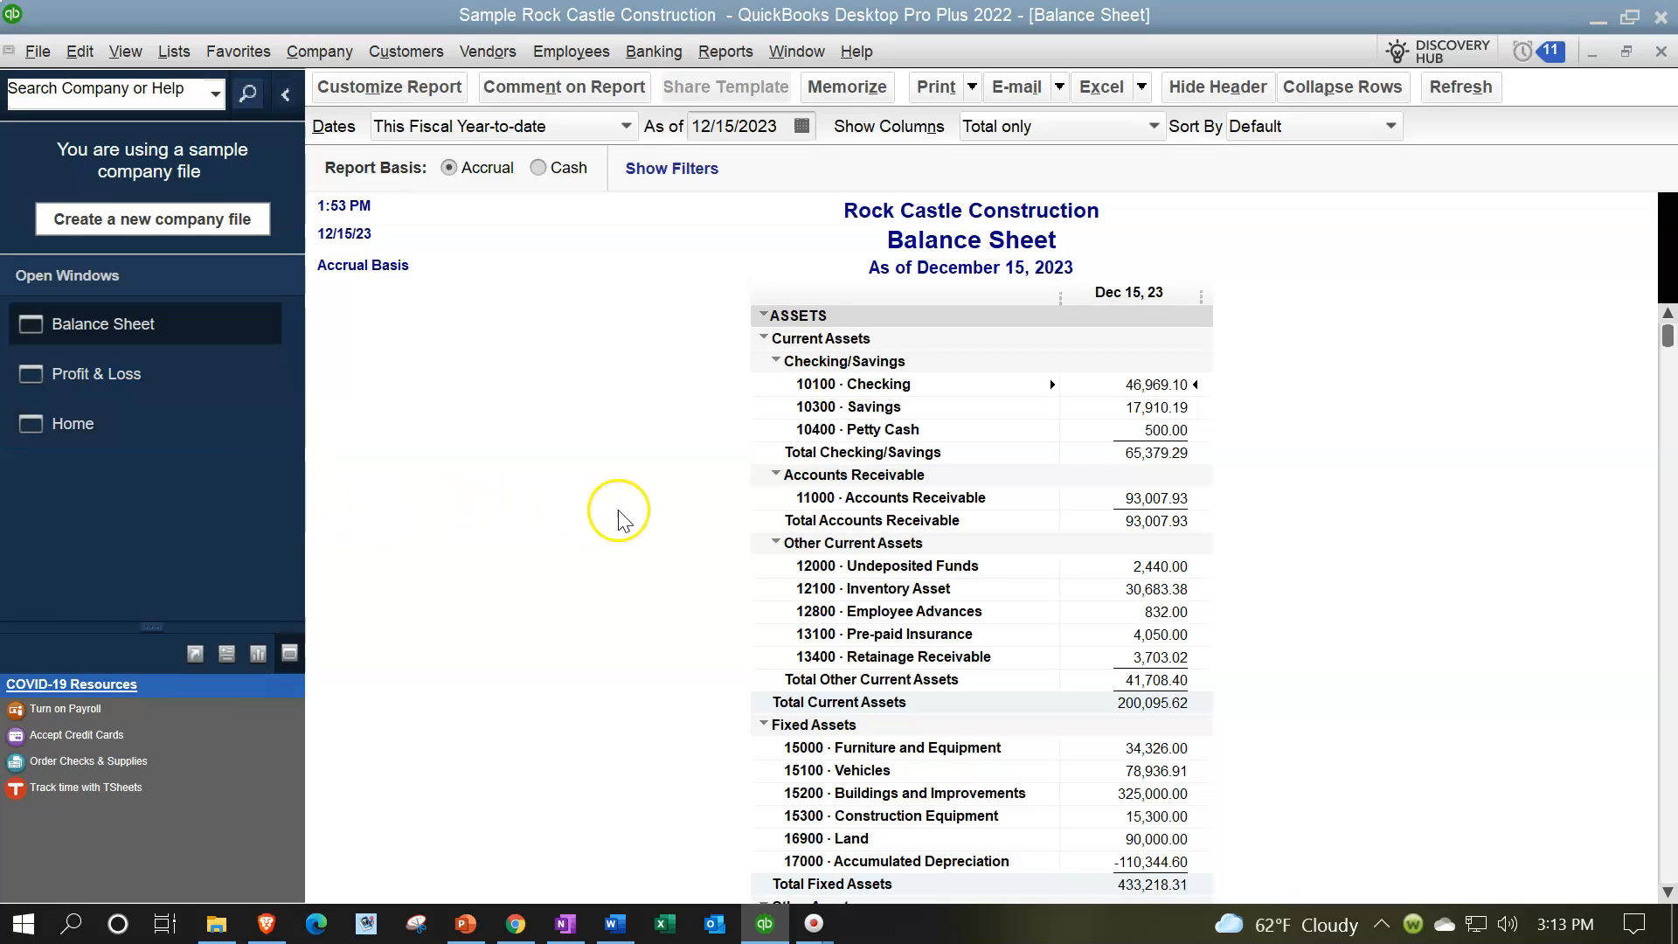
scroll(752, 533, "down", 2)
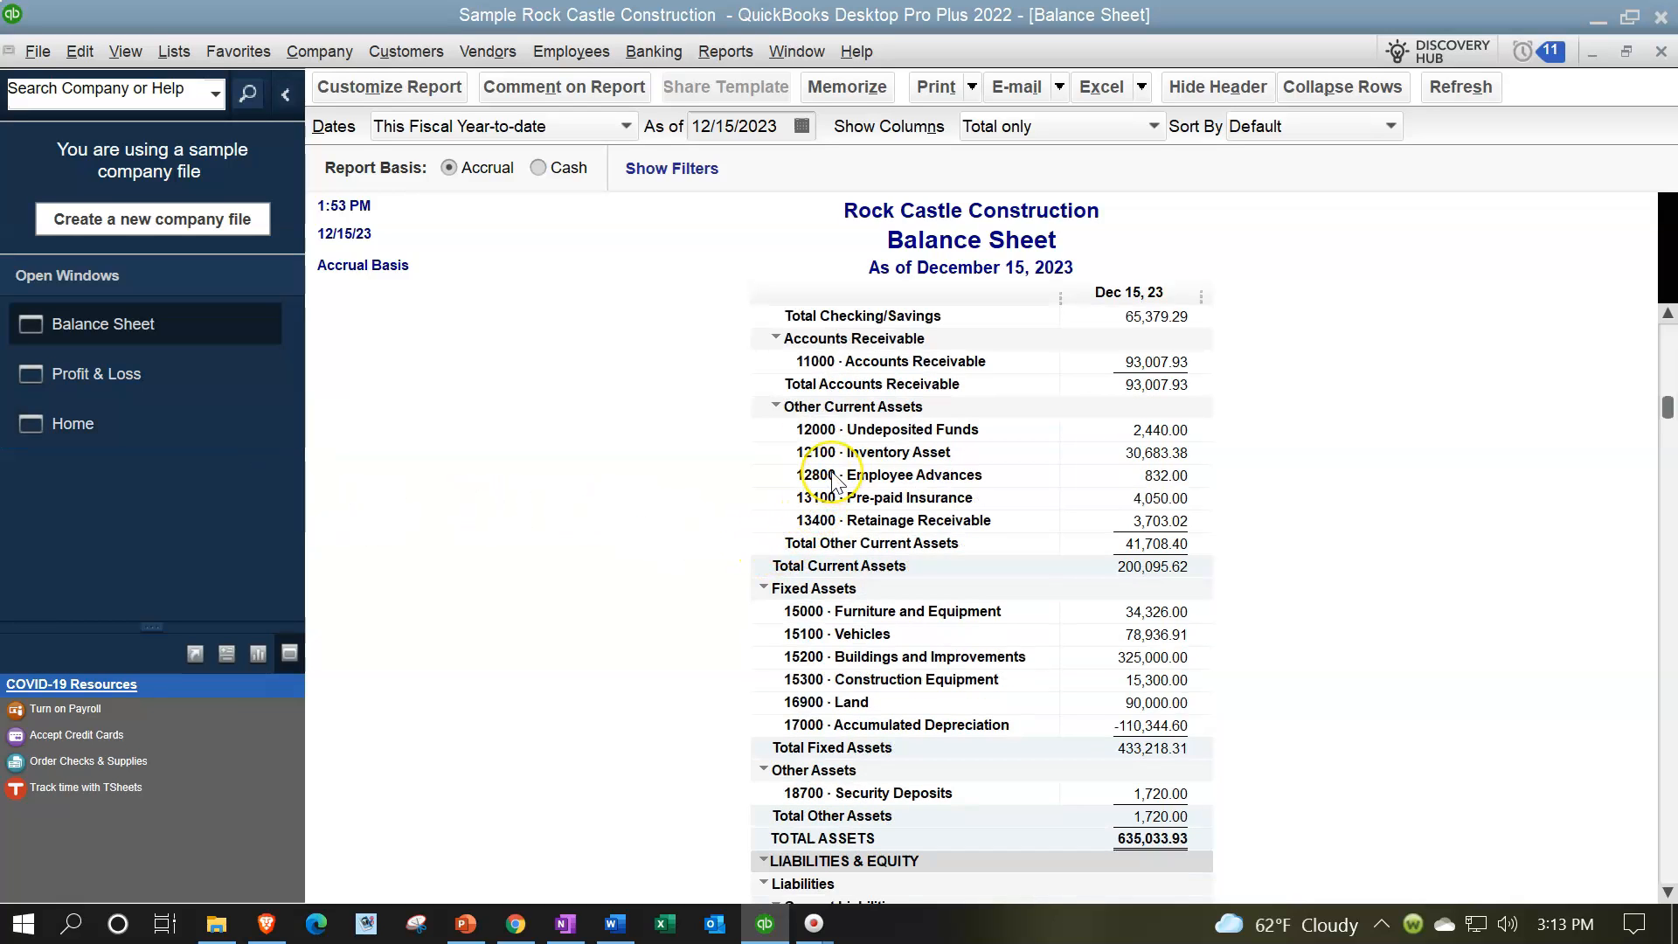
scroll(832, 480, "down", 8)
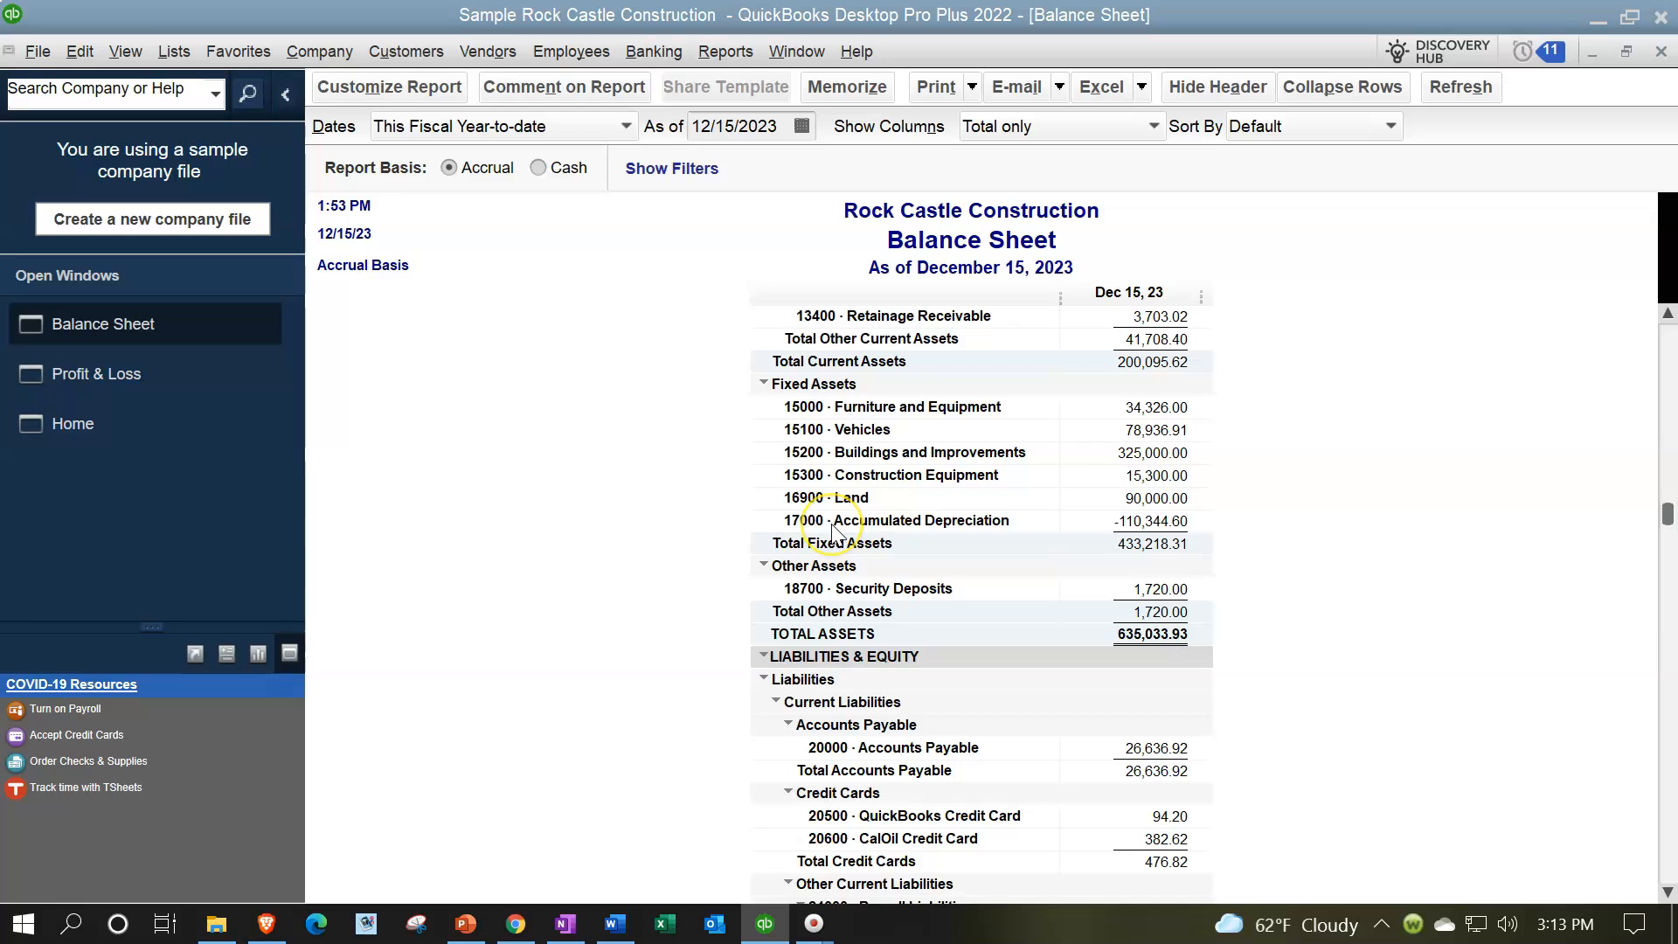
scroll(865, 682, "down", 1)
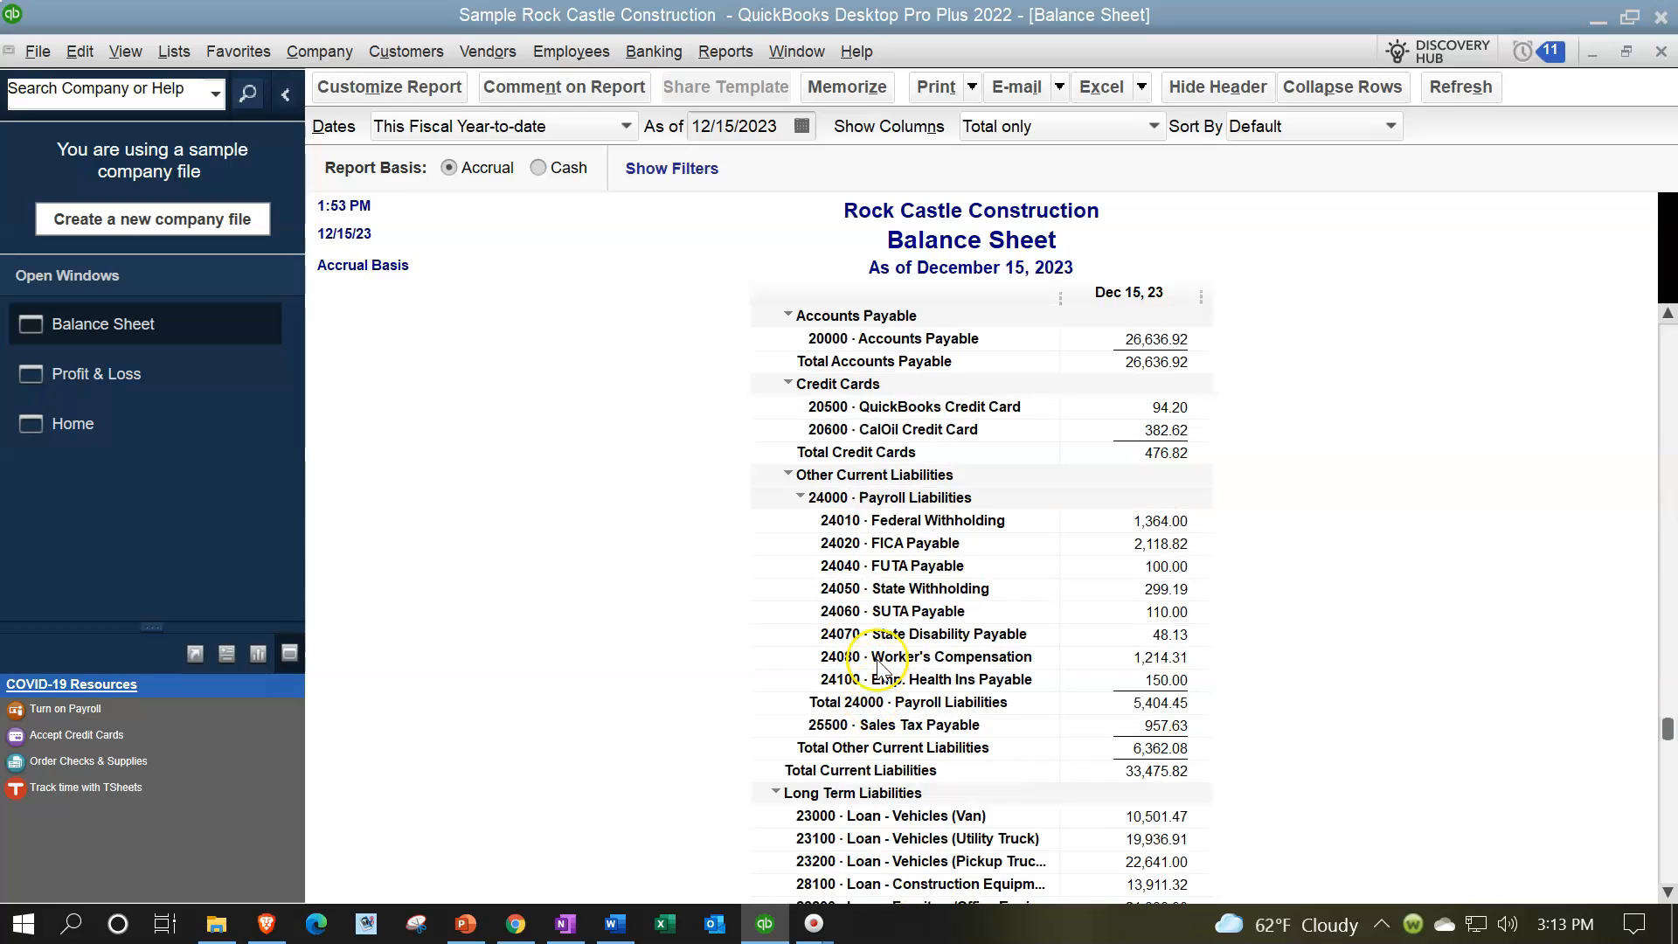
left_click(922, 510)
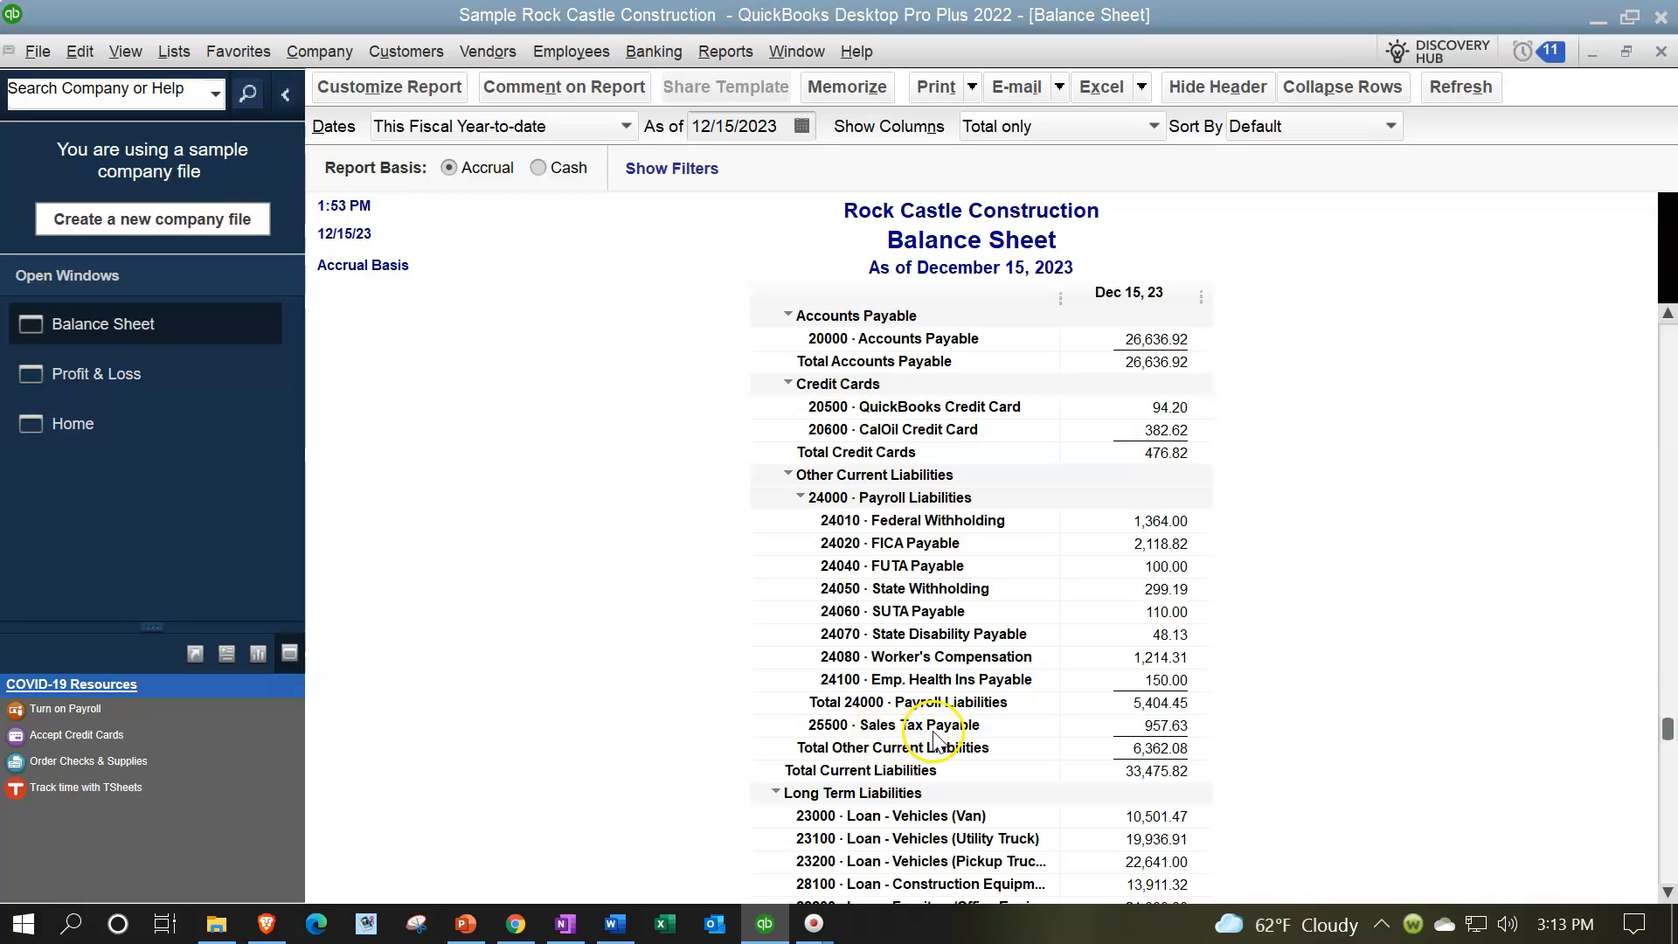
double_click(1166, 724)
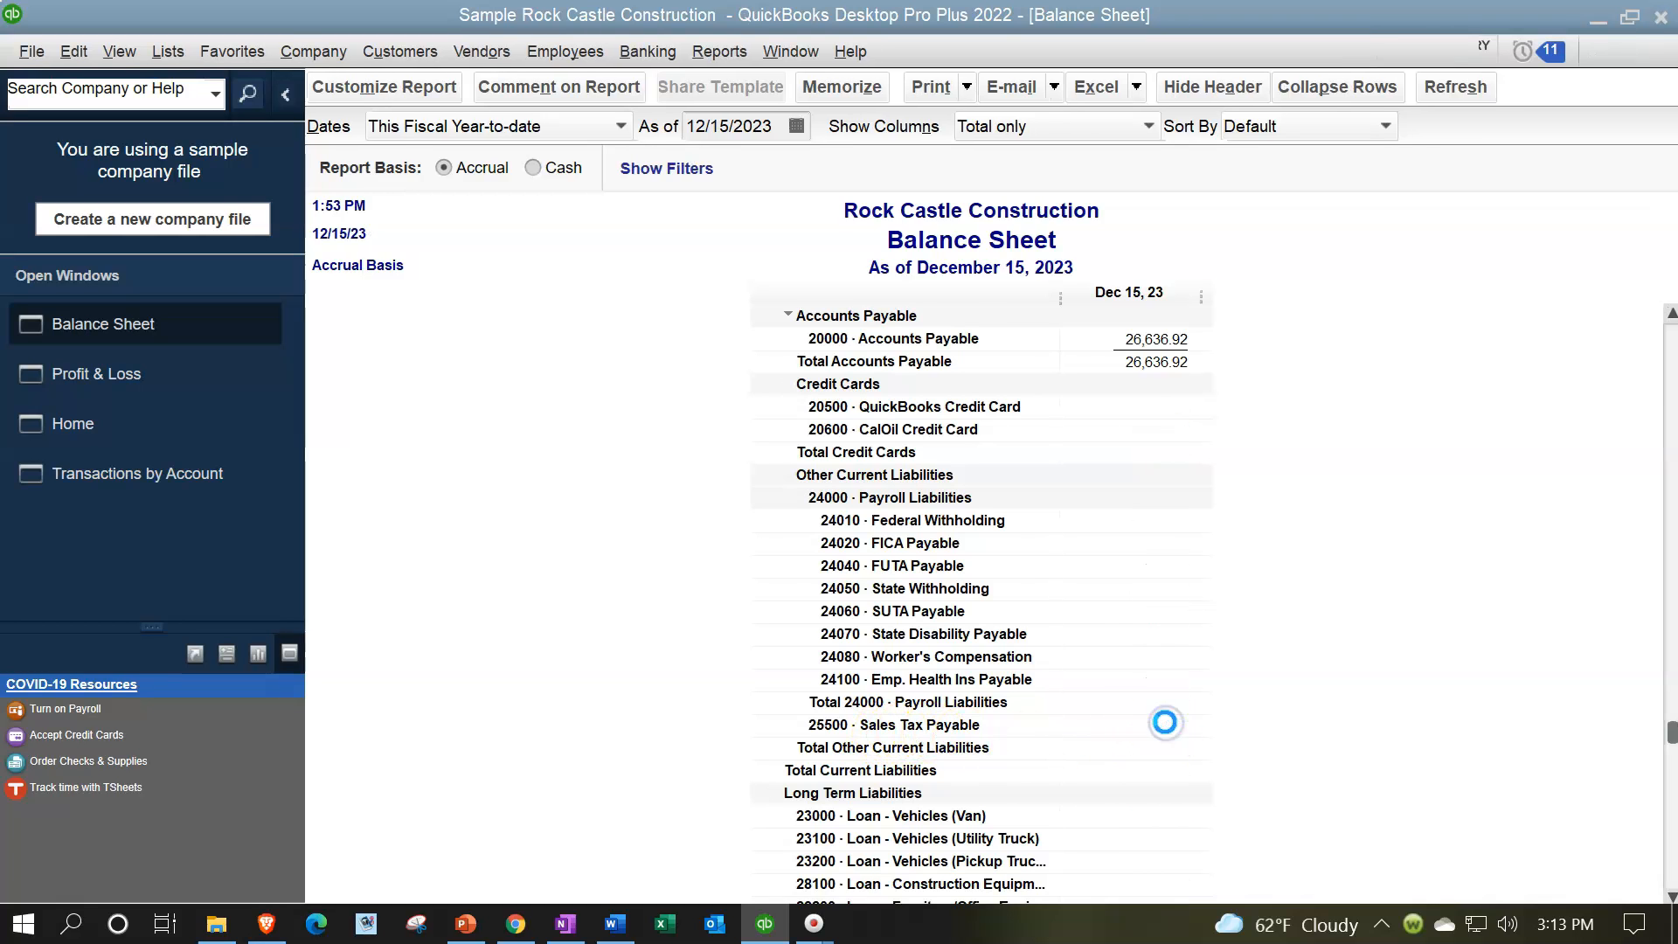
Step: Open the 12/10/2023 sales receipt from its state and city lines in the Sales Tax Payable detail, and close the receipt and the detail report
left_click_drag(1668, 338, 1637, 872)
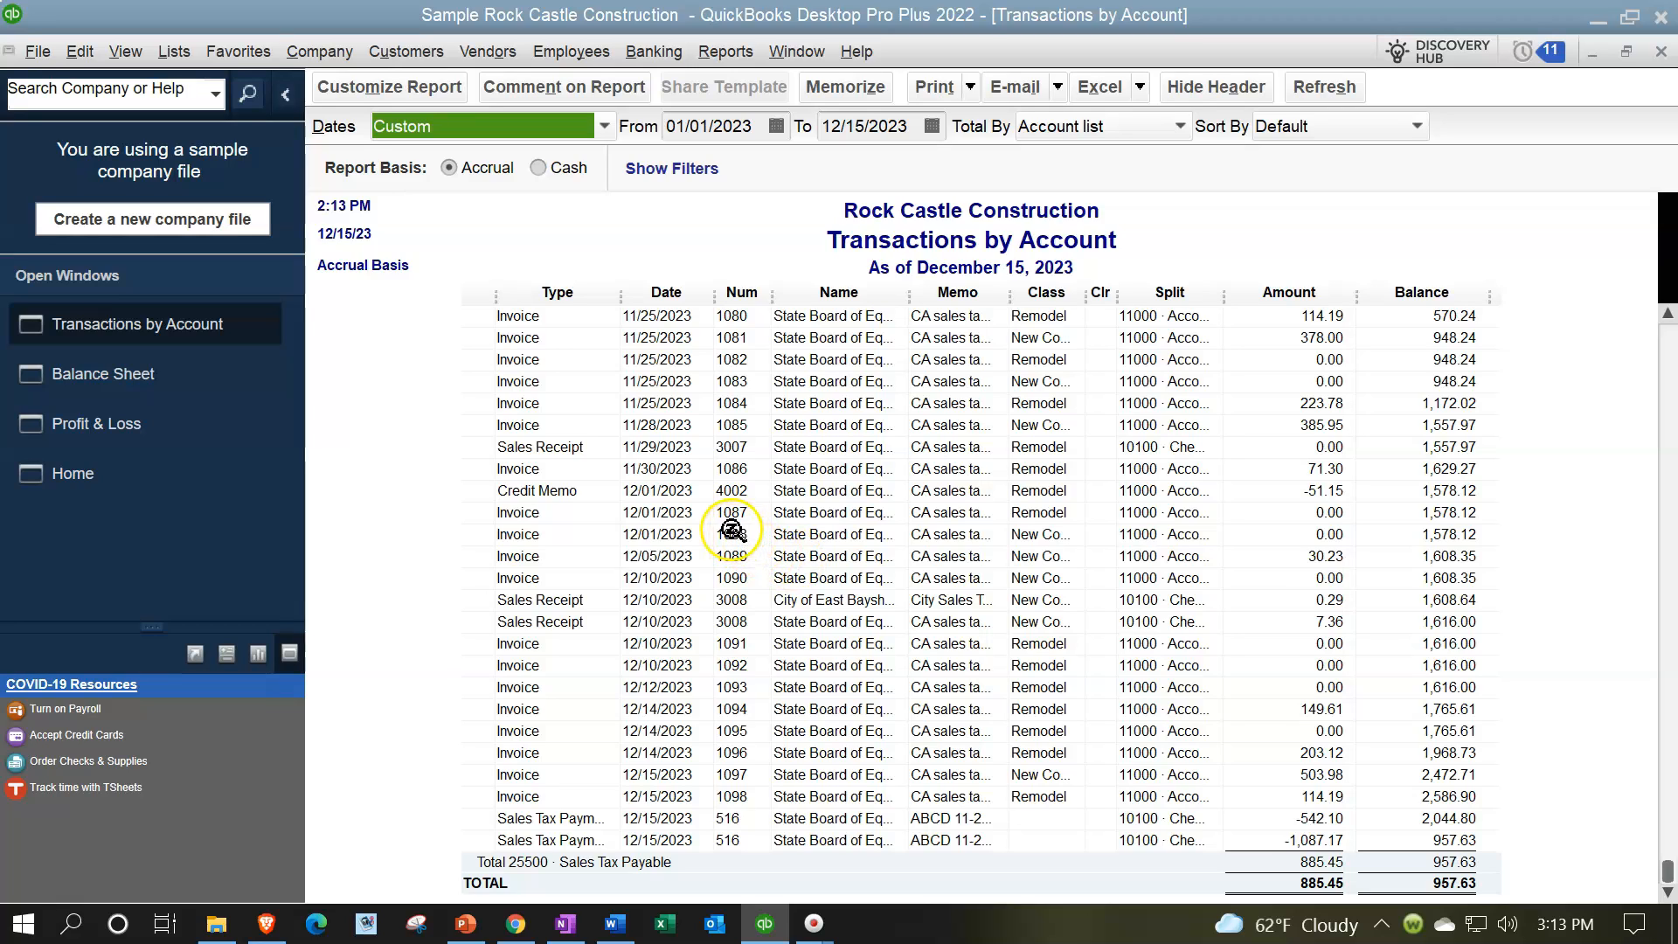
left_click(1324, 622)
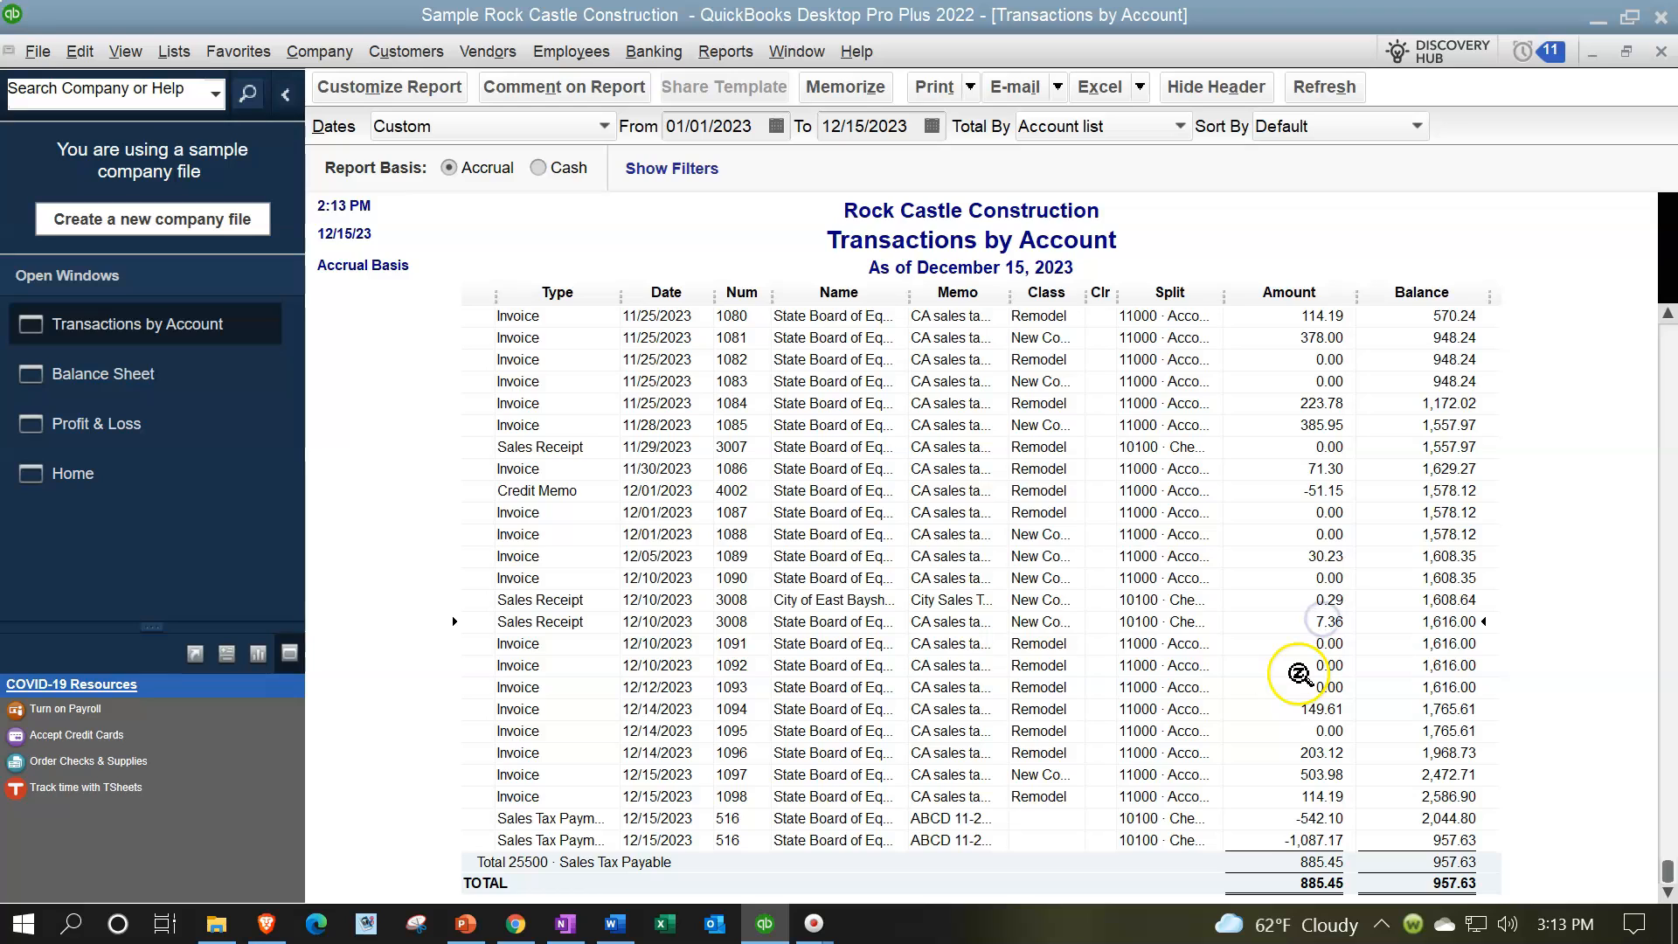
double_click(1328, 622)
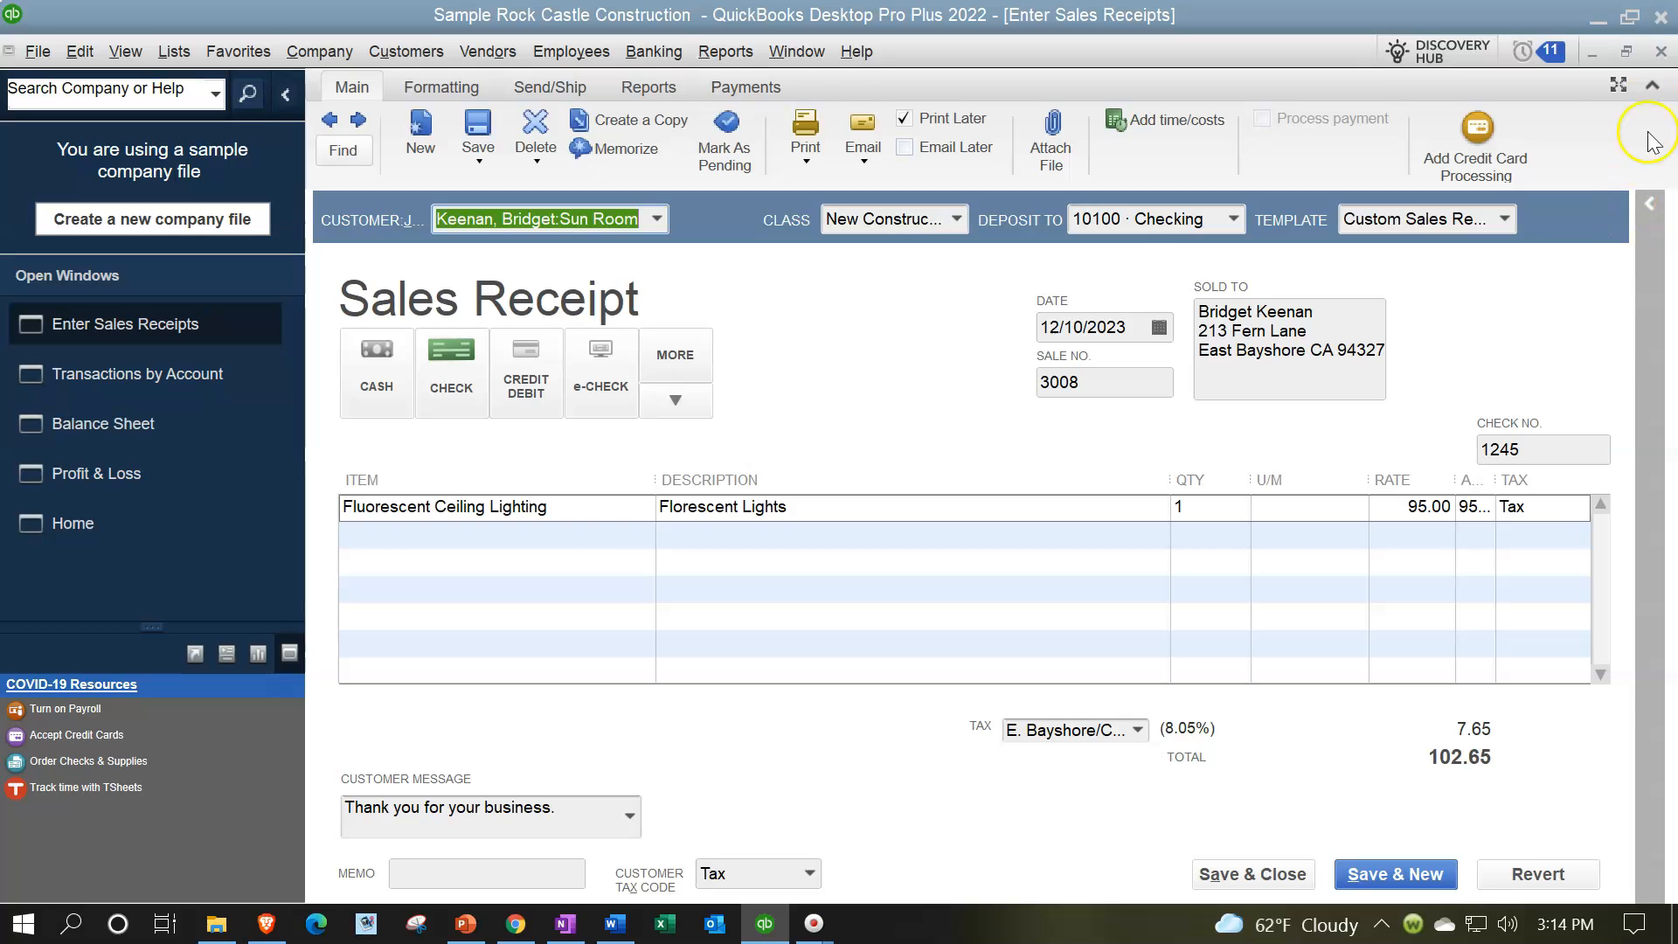
left_click(1661, 51)
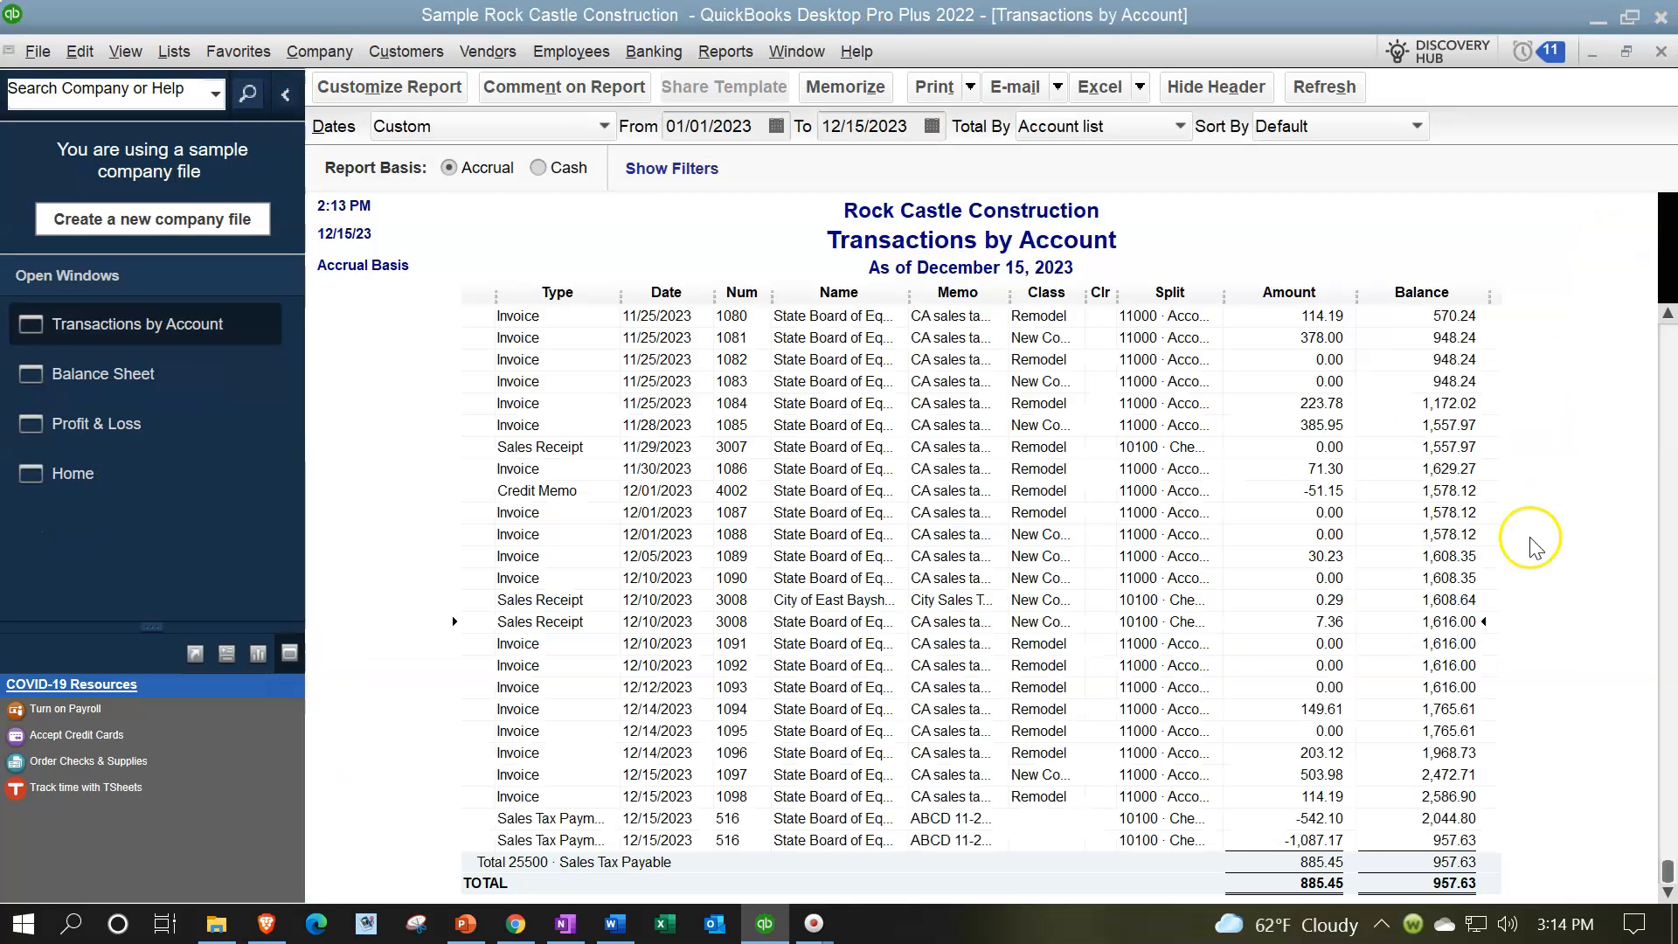
double_click(1331, 600)
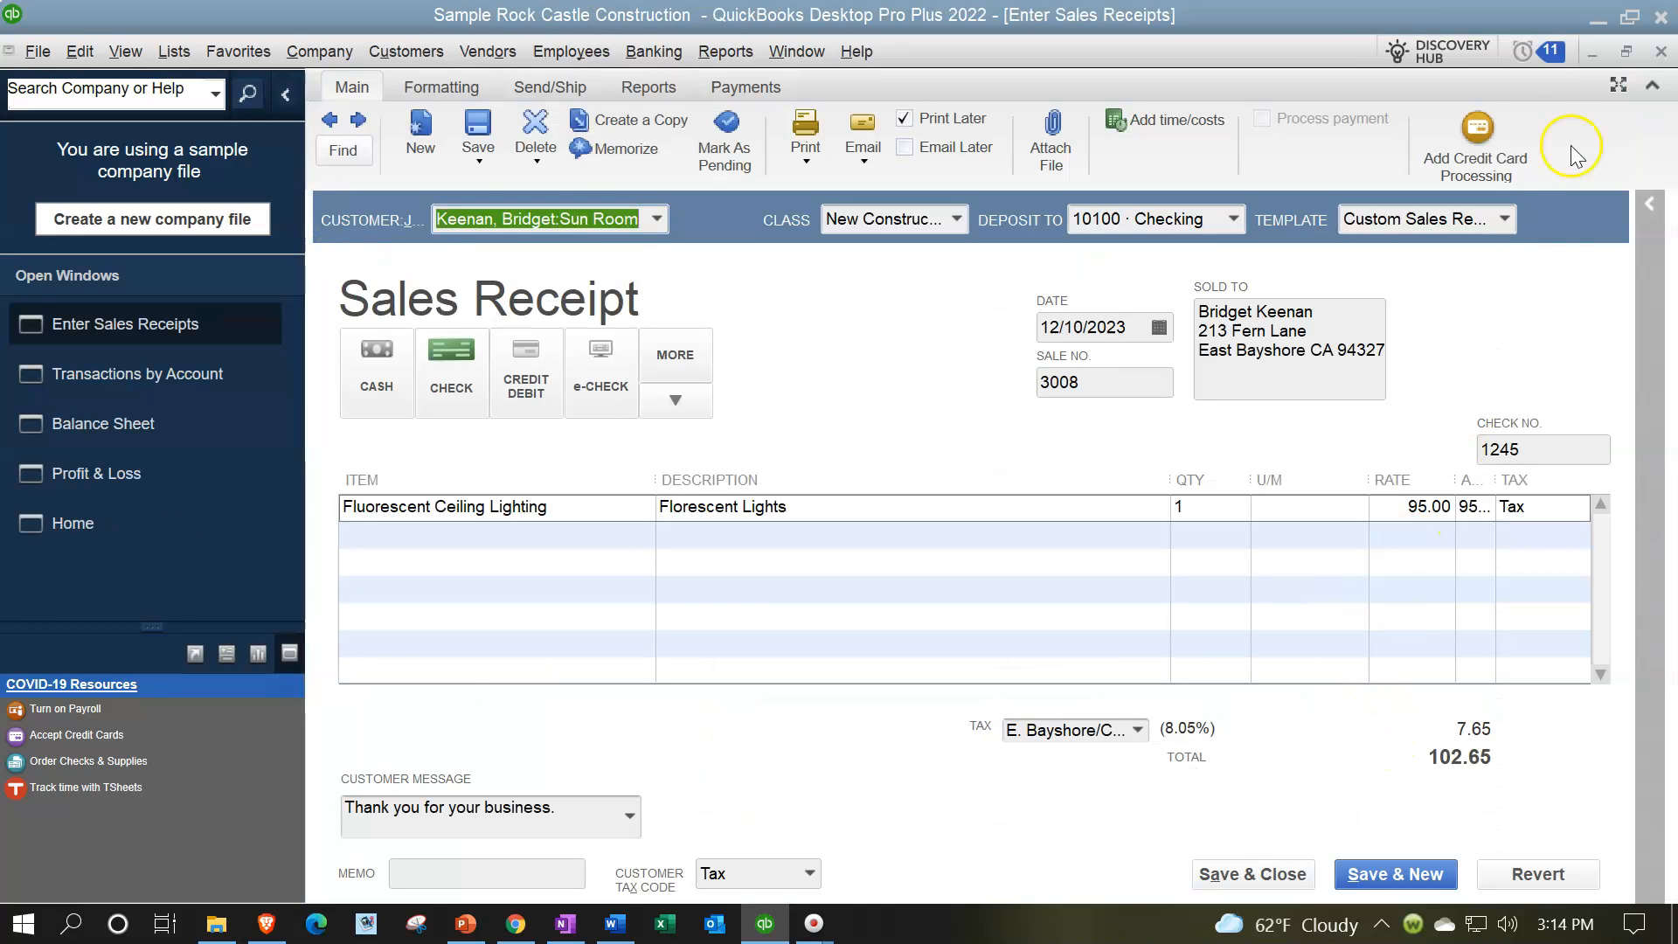
left_click(1660, 52)
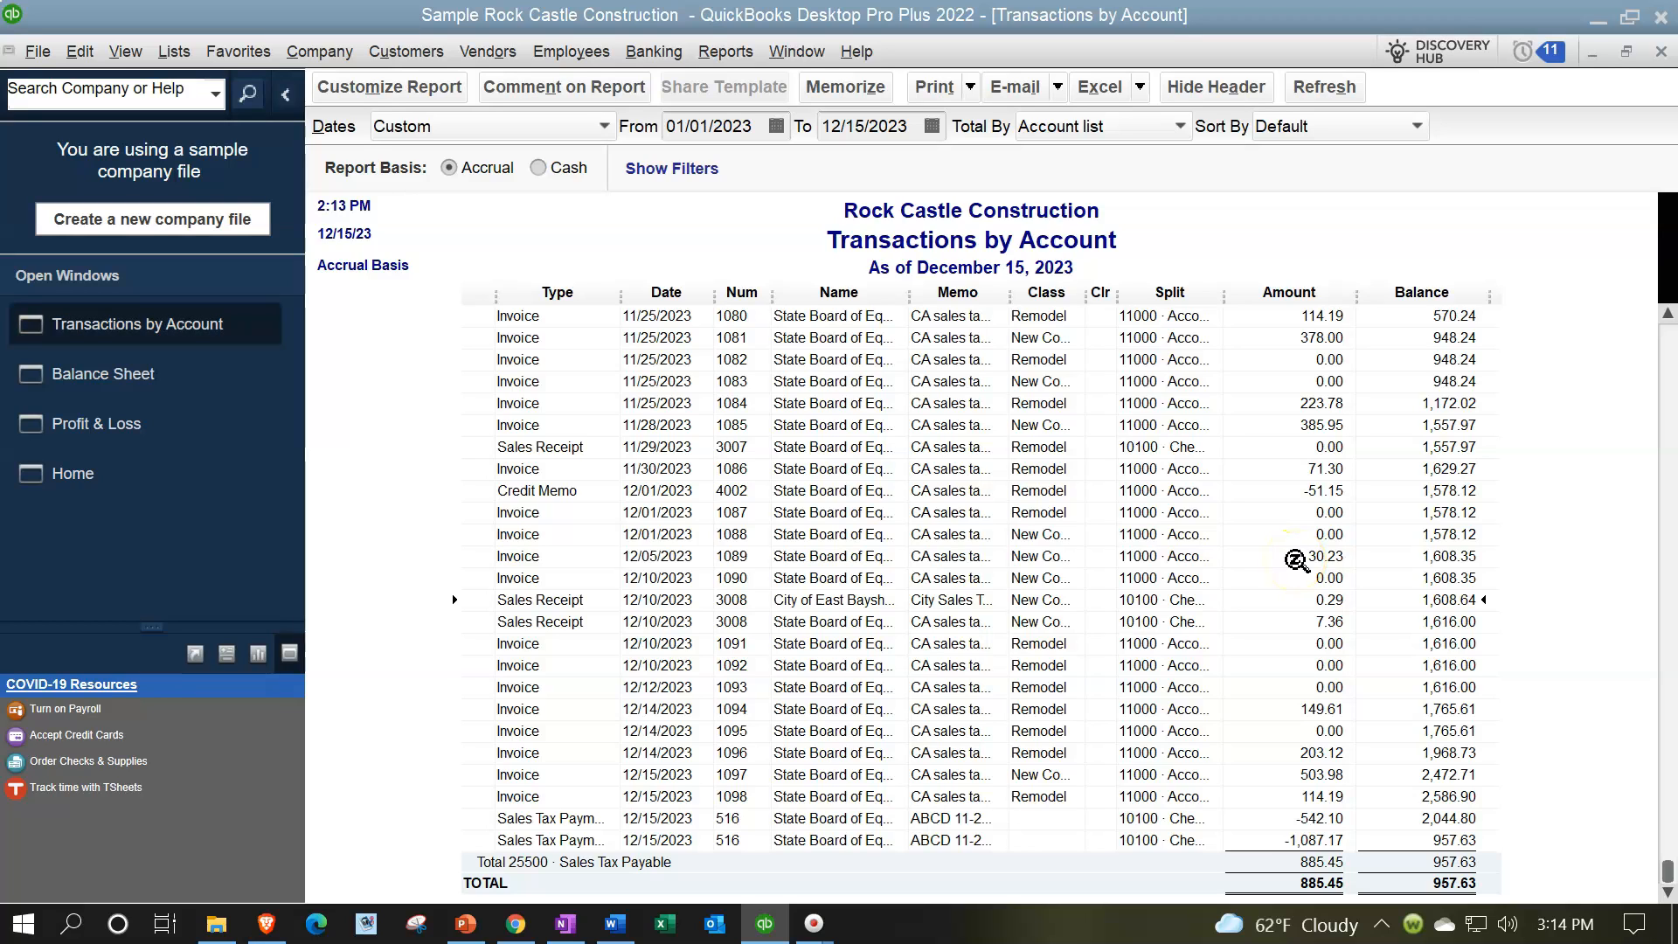
left_click(1662, 52)
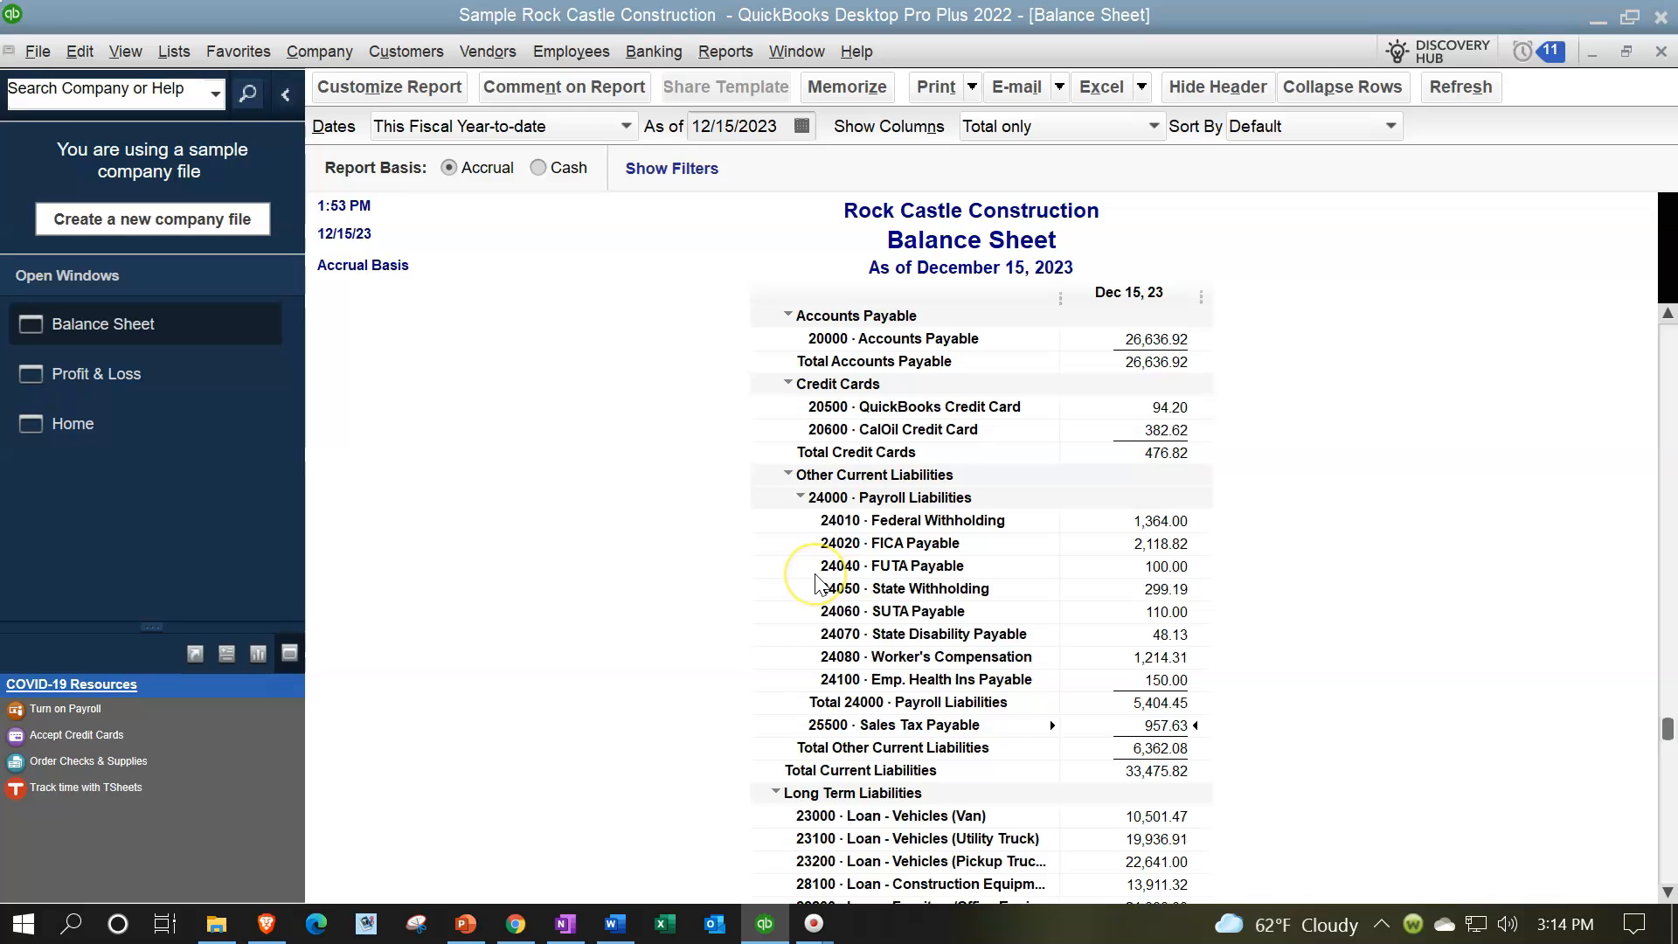
Step: Open the detail behind the Balance Sheet's Inventory Asset balance, look through its December transactions, and close the detail report
scroll(816, 580, "up", 10)
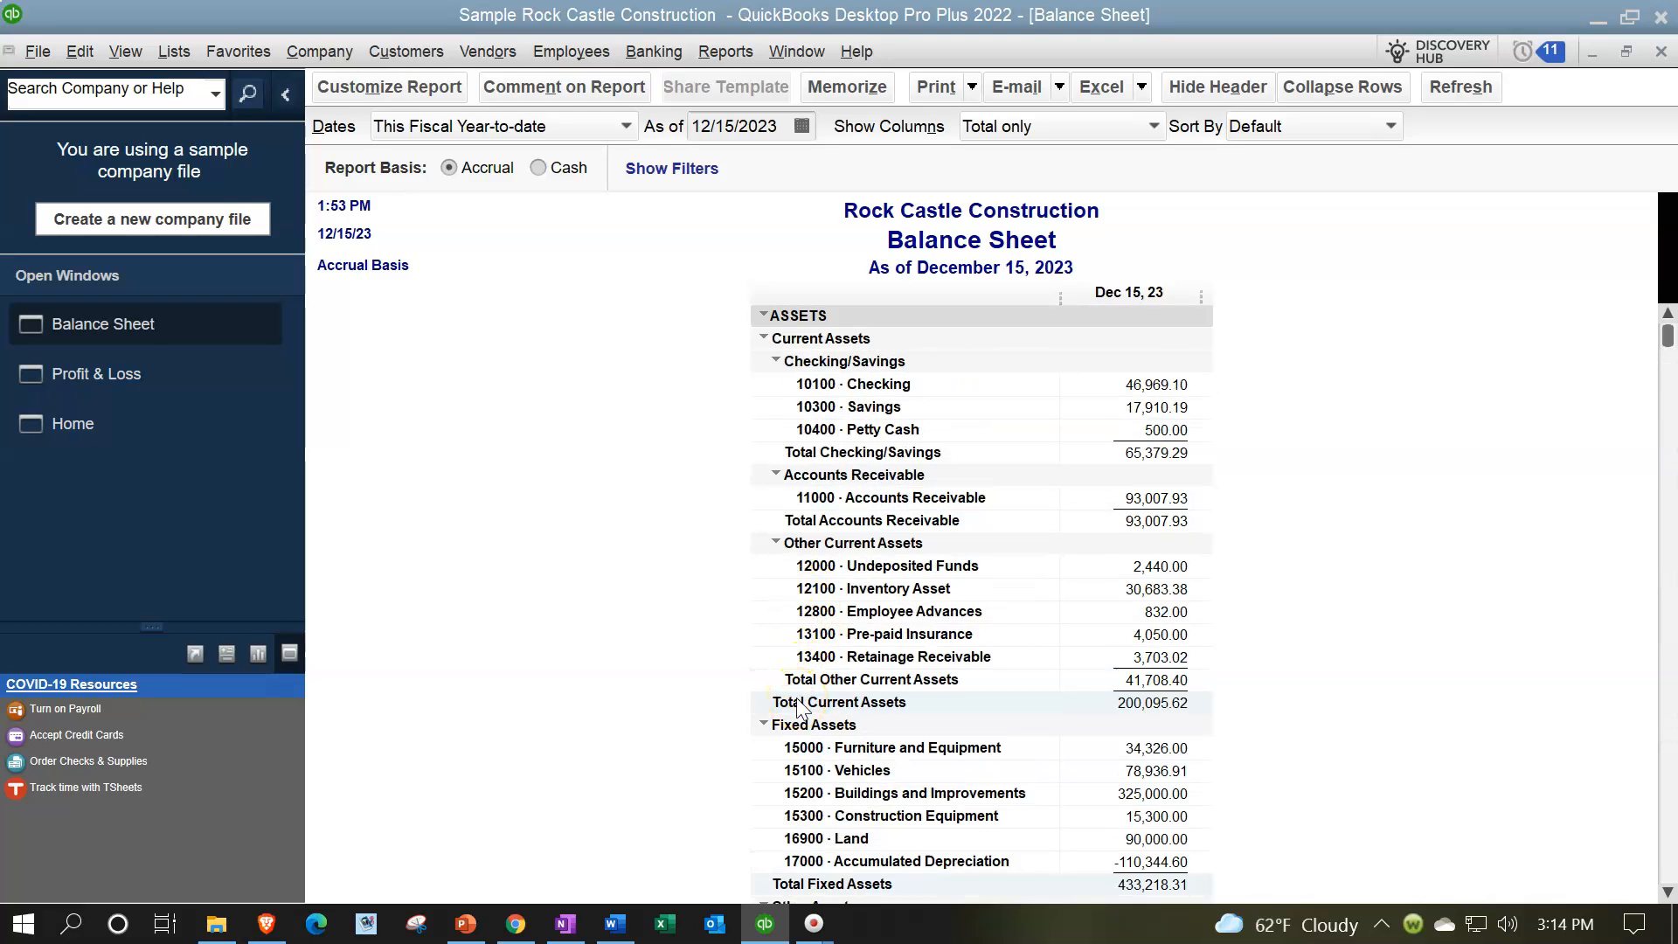
left_click(1158, 589)
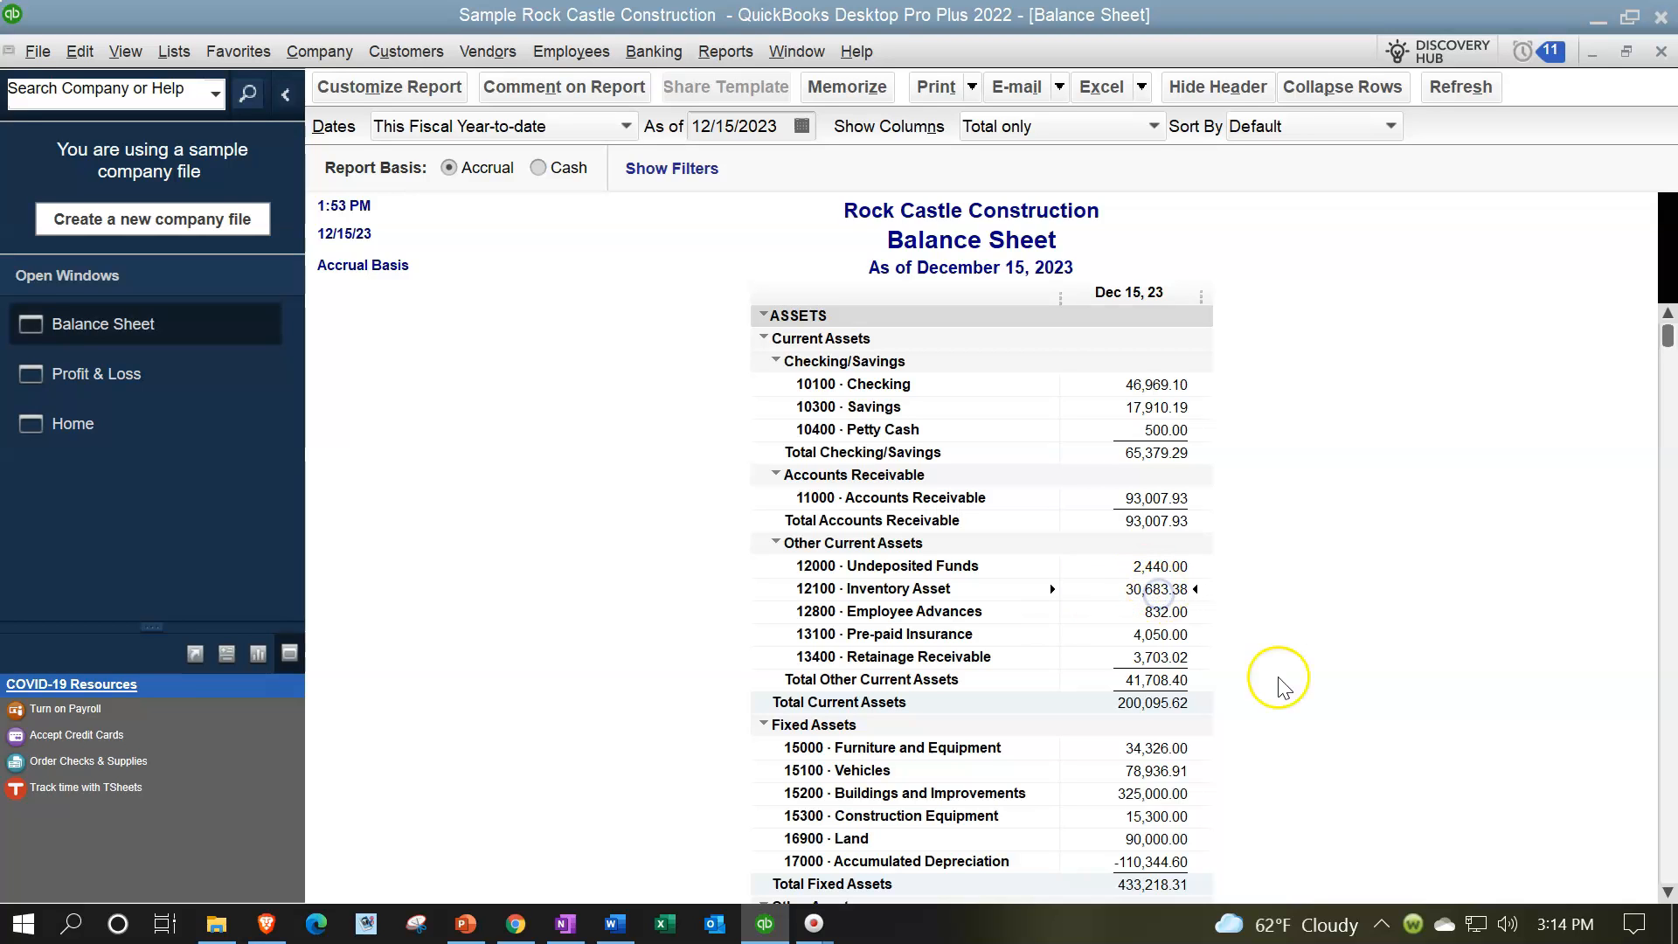
double_click(1160, 590)
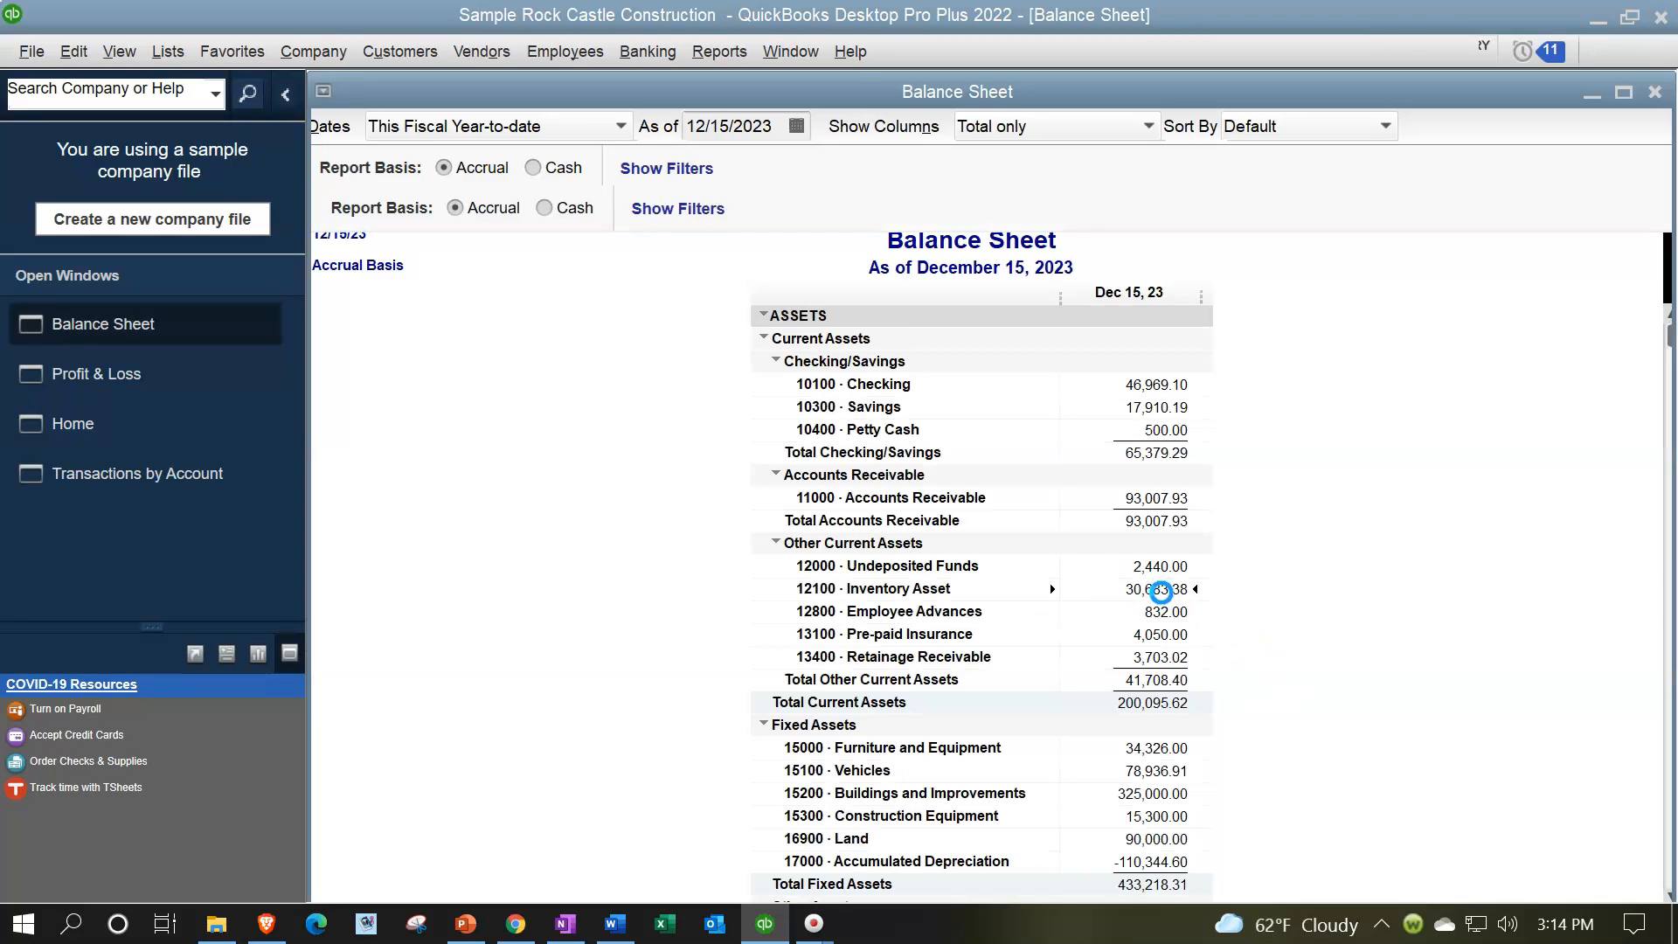
scroll(773, 520, "down", 3)
scroll(773, 520, "down", 15)
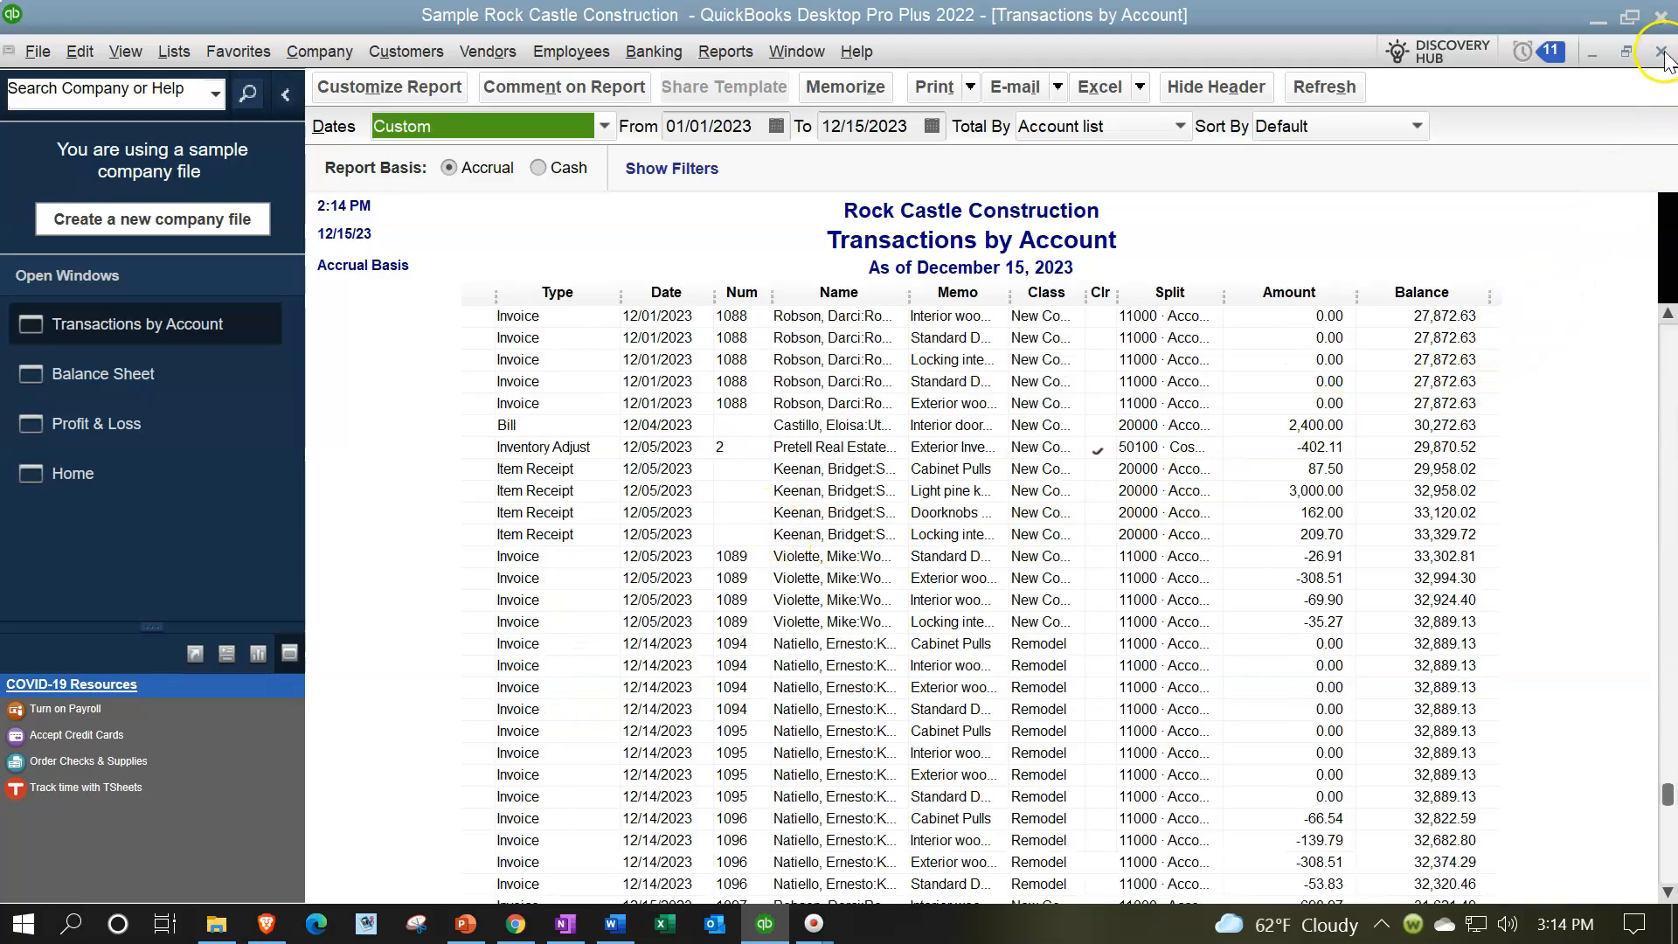
left_click(1661, 52)
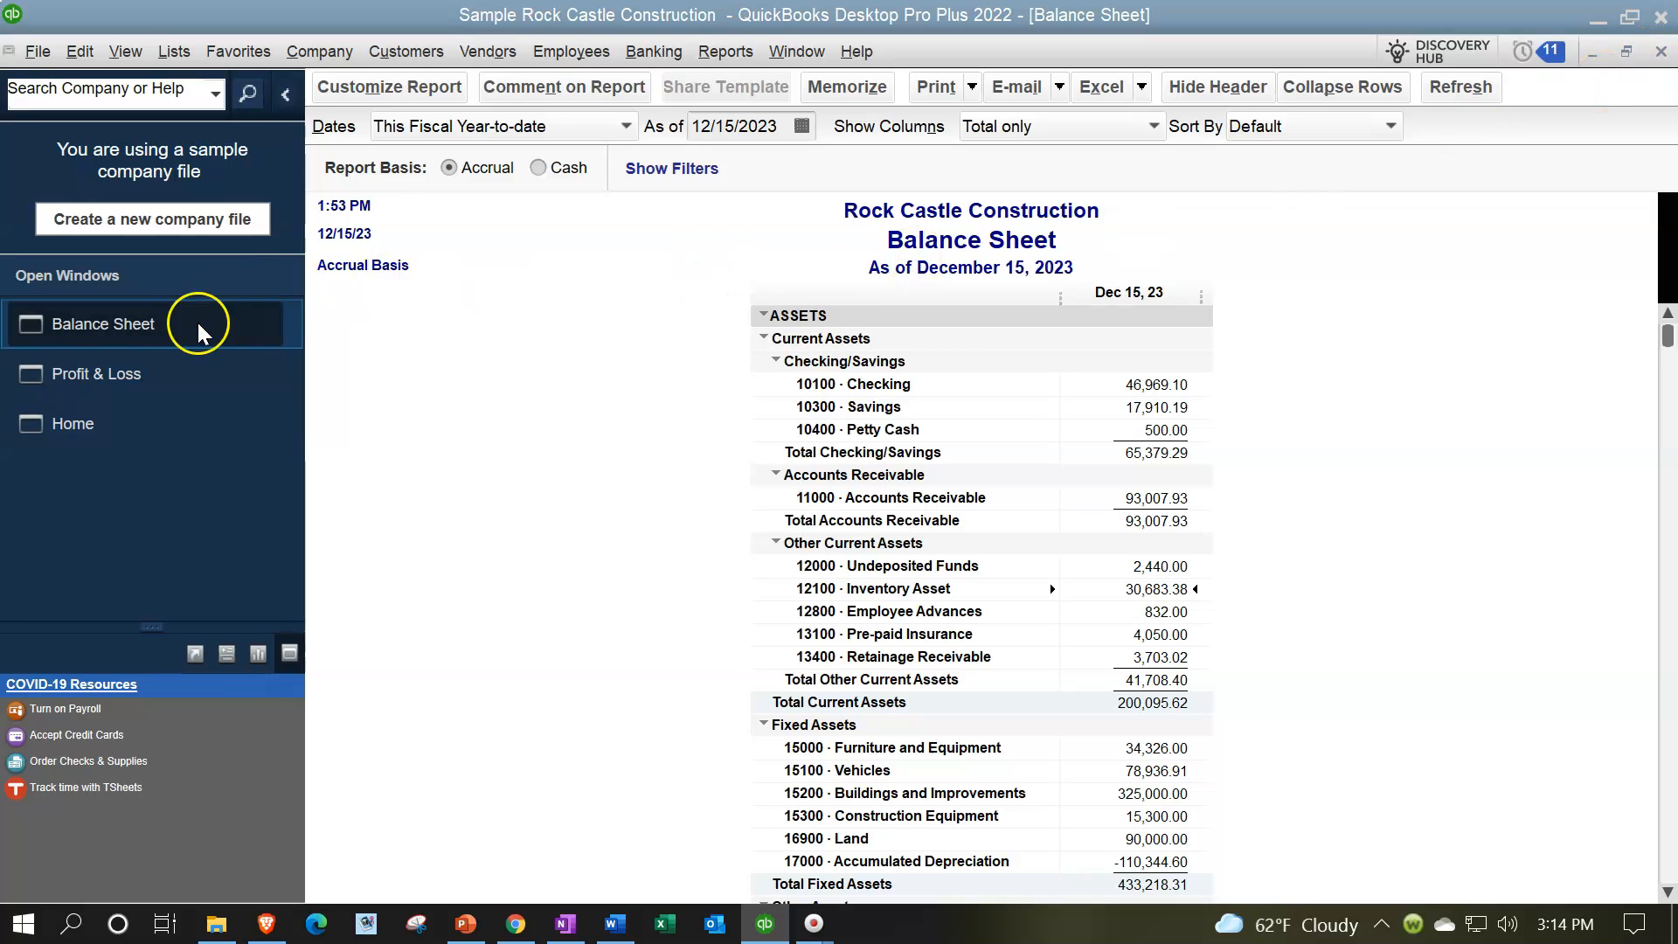
Step: Examine the Cost of Goods Sold amount on the Profit & Loss report and return to the Balance Sheet
left_click(133, 379)
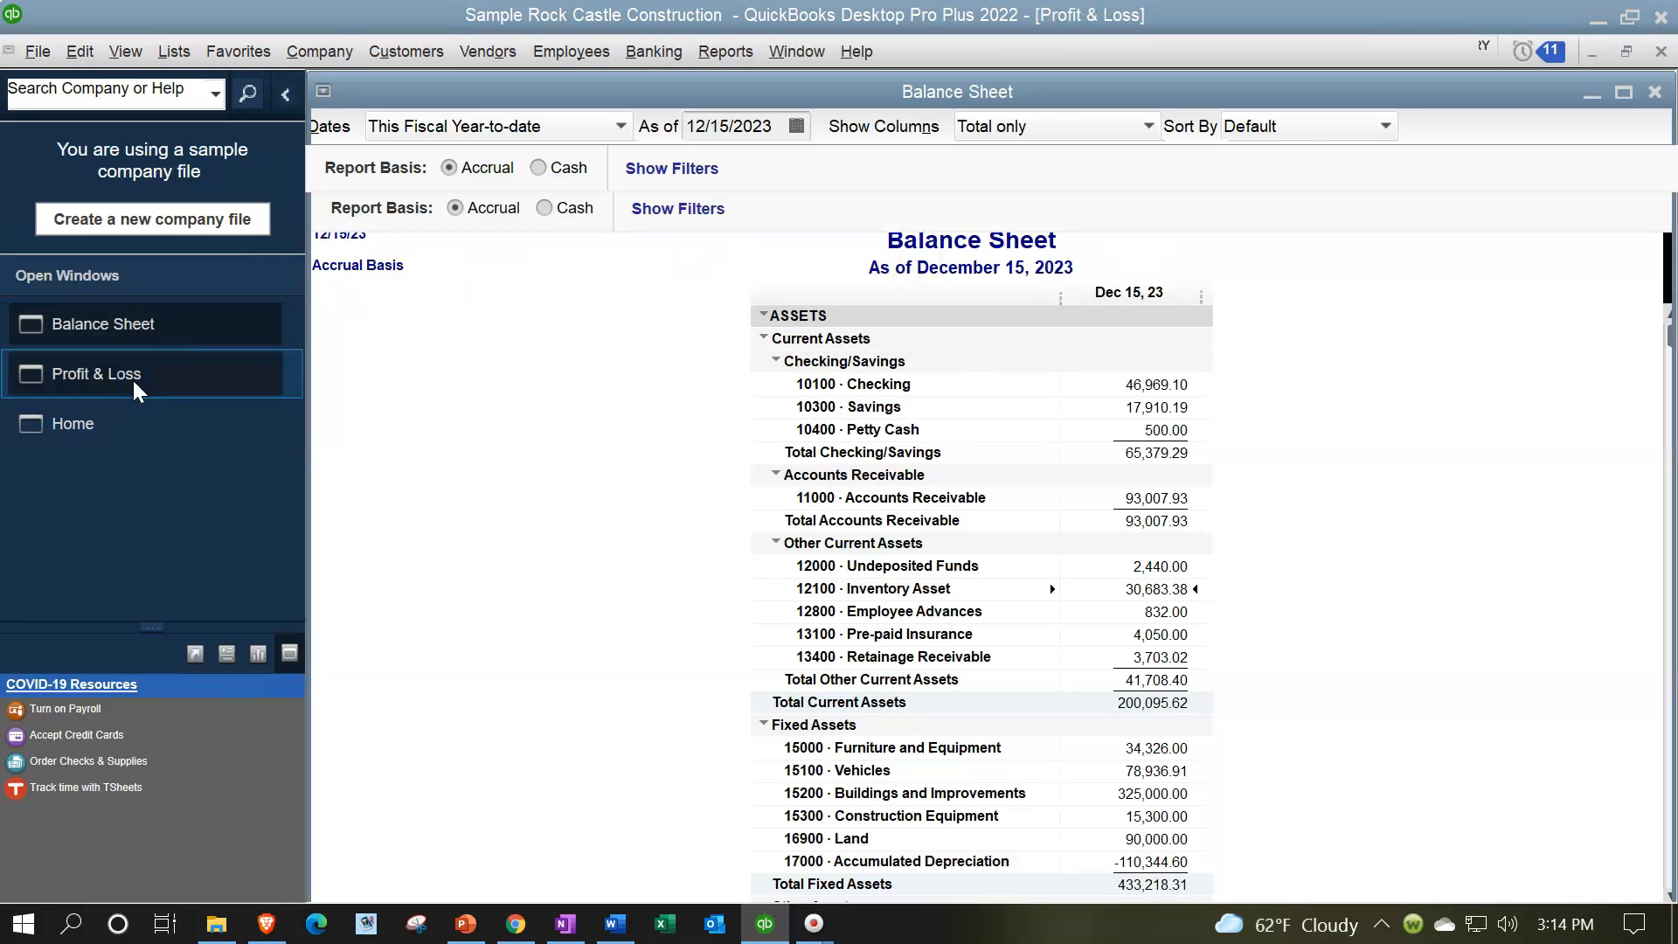
double_click(1171, 678)
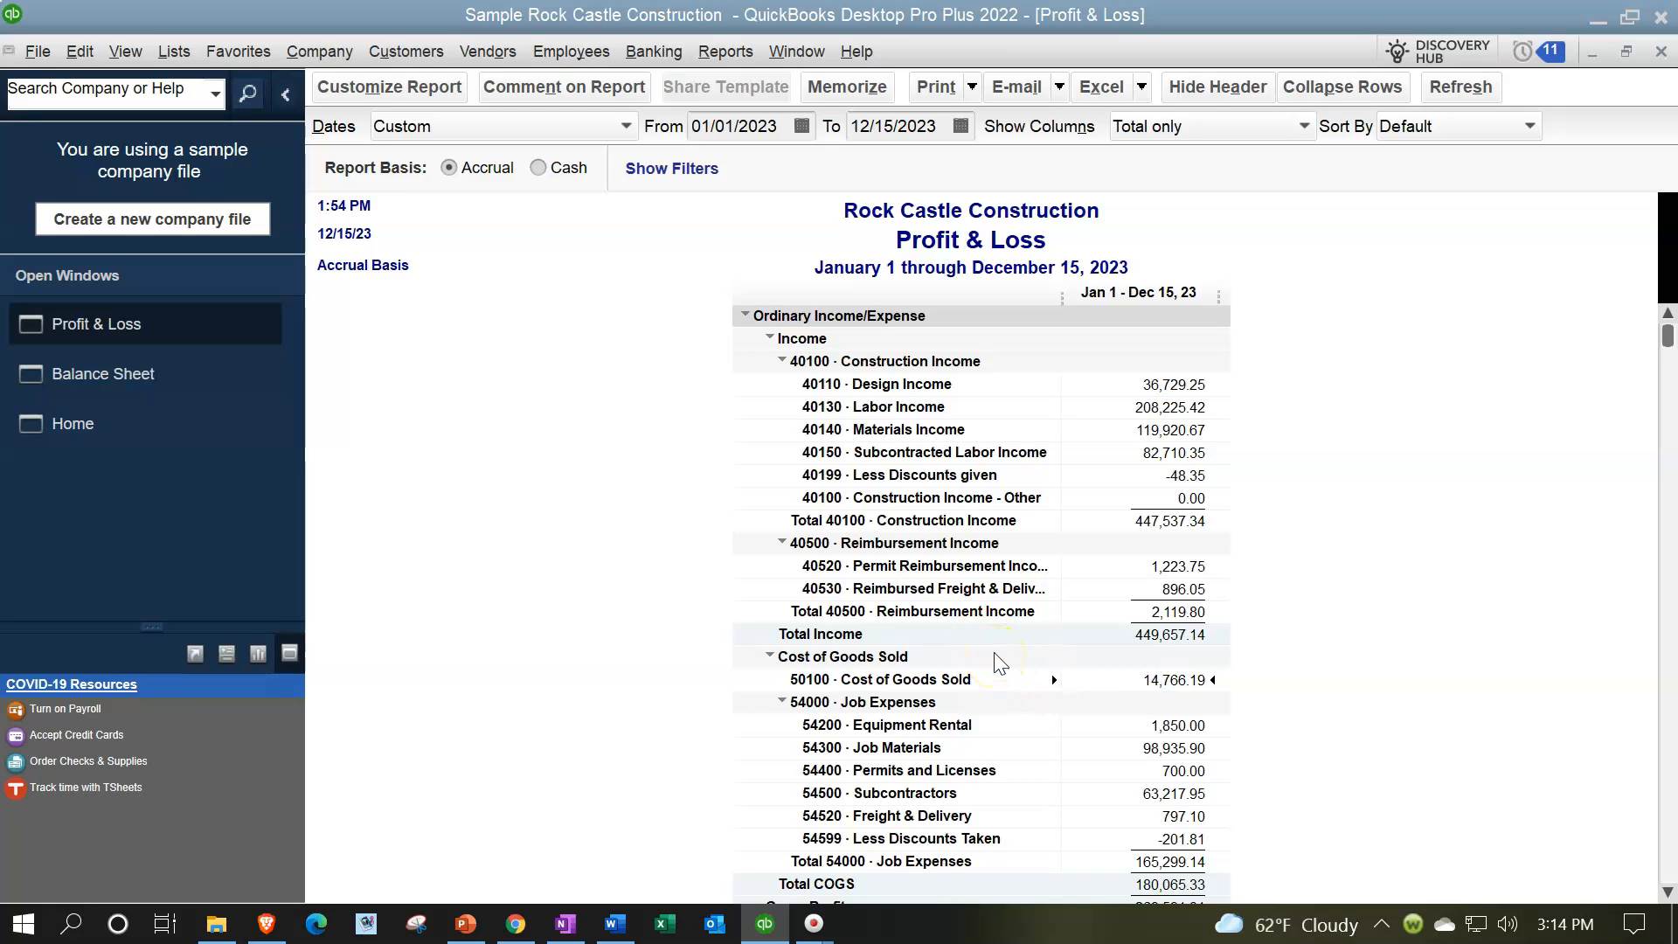
left_click(143, 384)
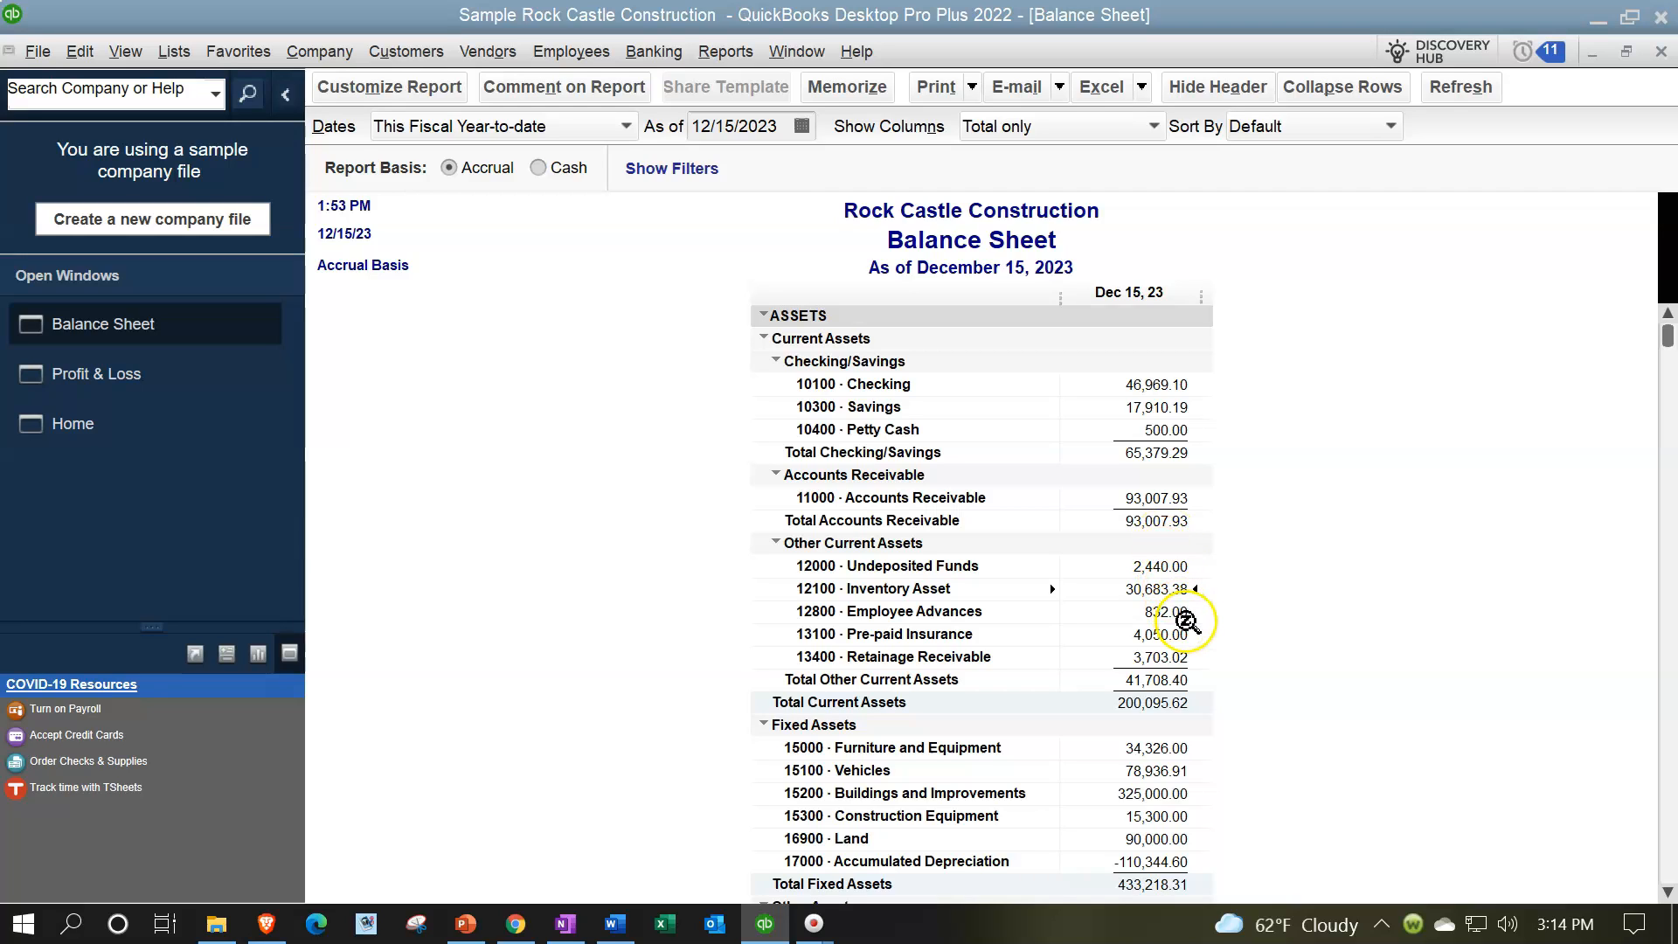
Step: Run the Inventory Valuation Summary report and return to the Balance Sheet to compare its total asset value with Inventory Asset
left_click(727, 54)
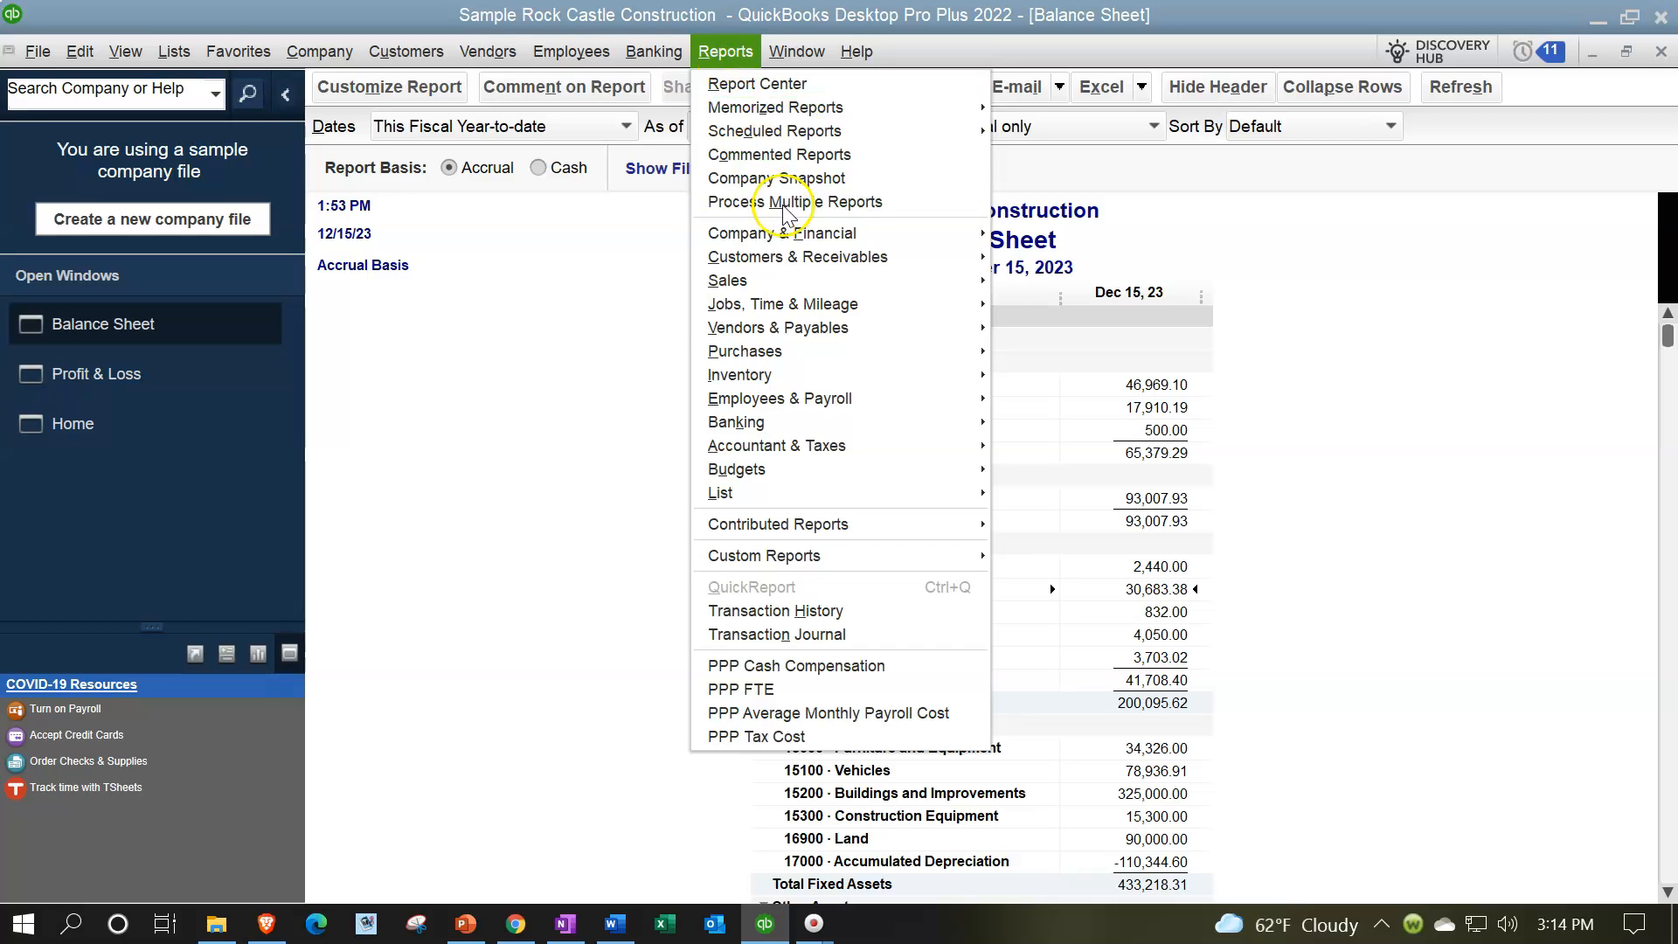
mouse_move(879, 394)
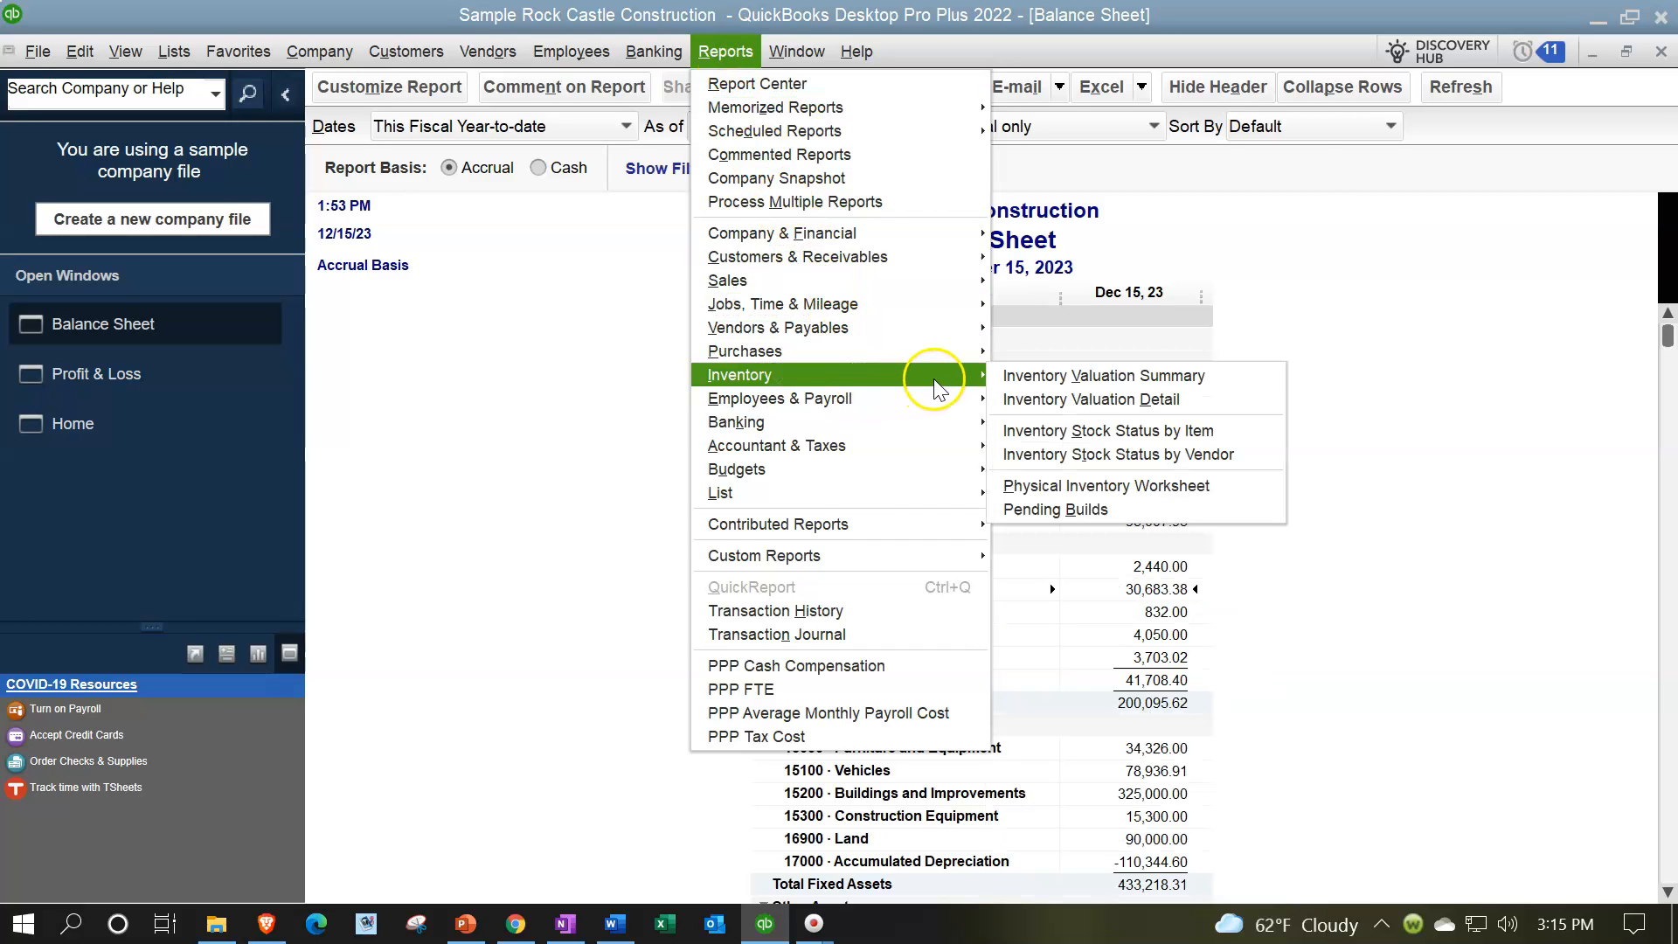
left_click(1022, 373)
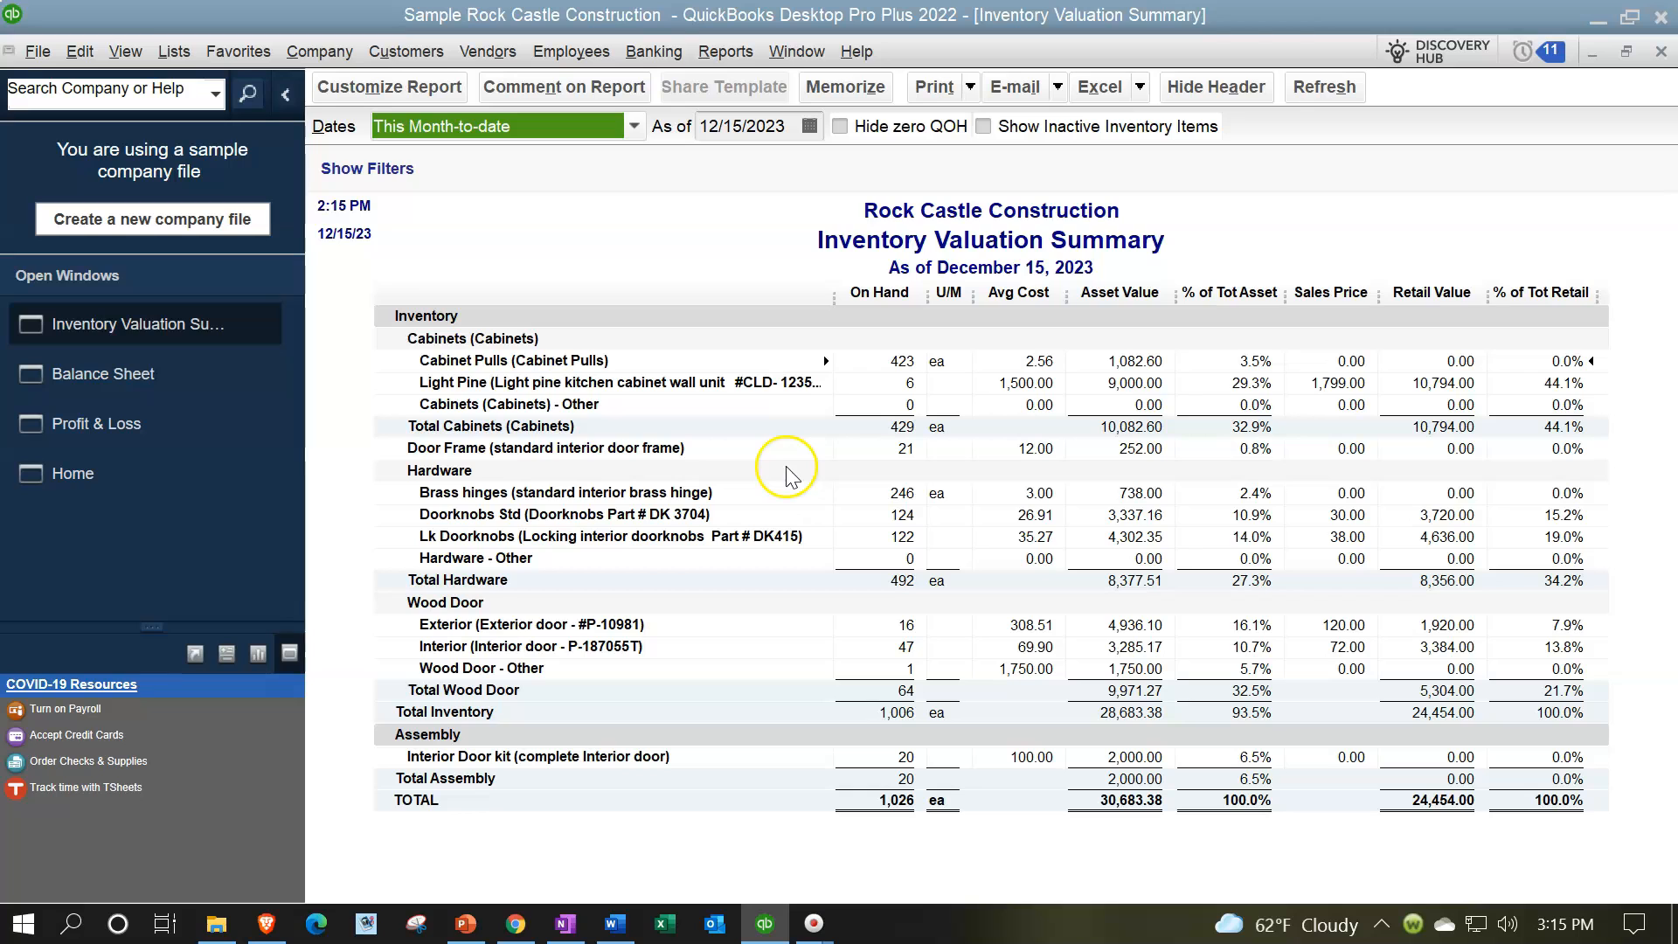
left_click(140, 375)
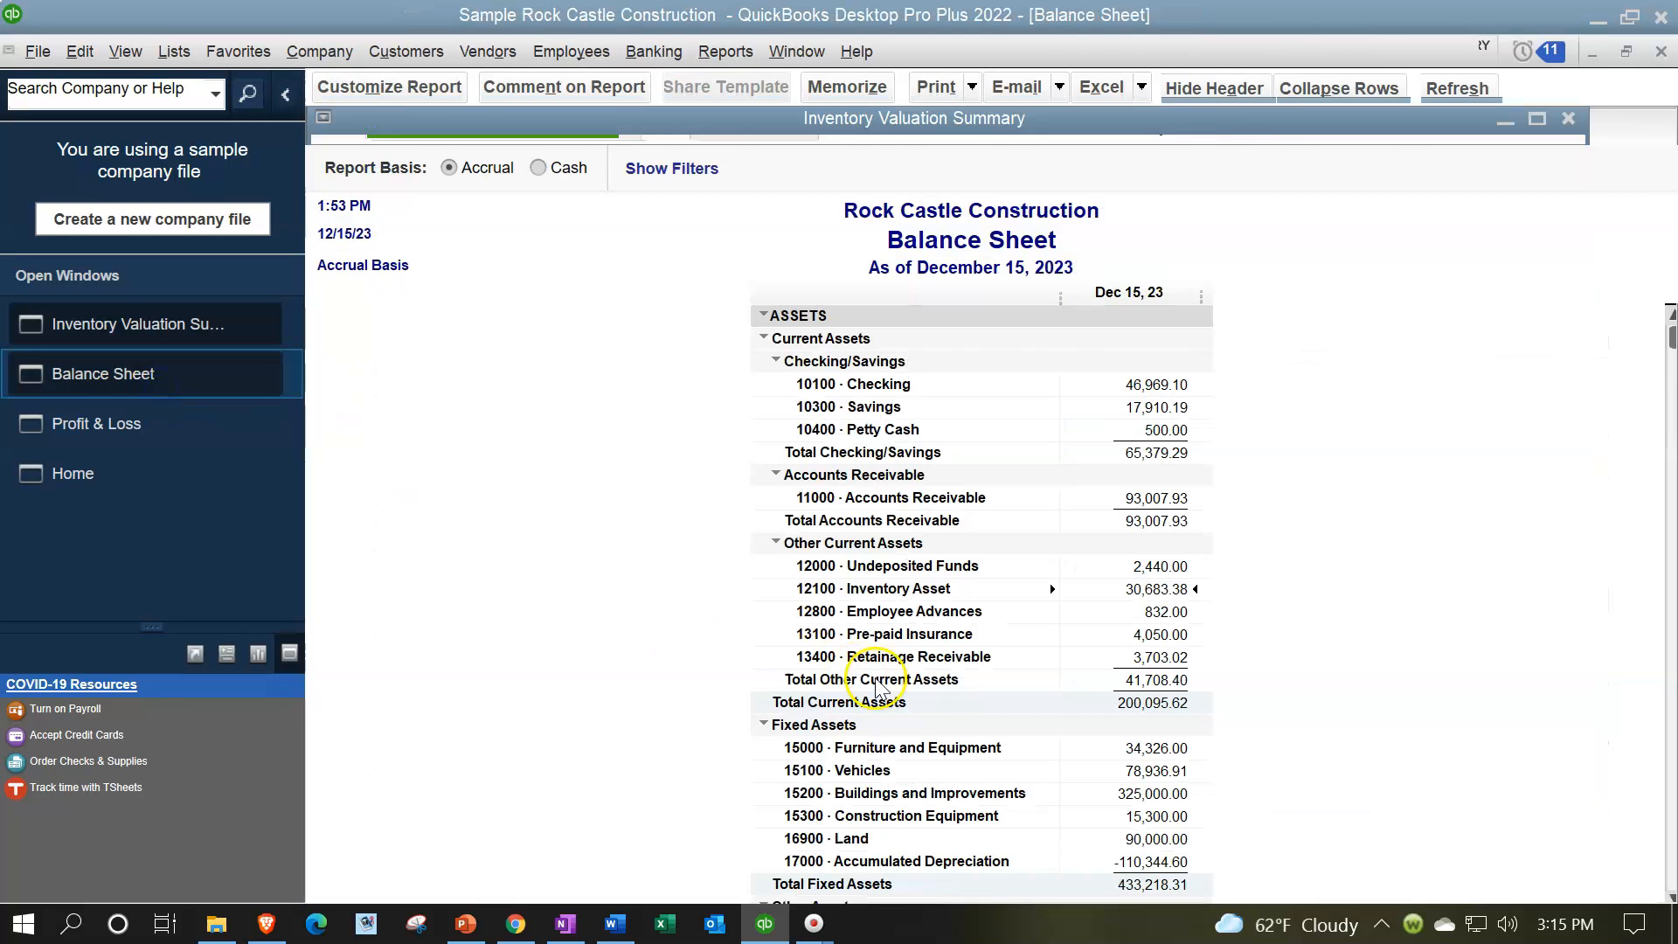